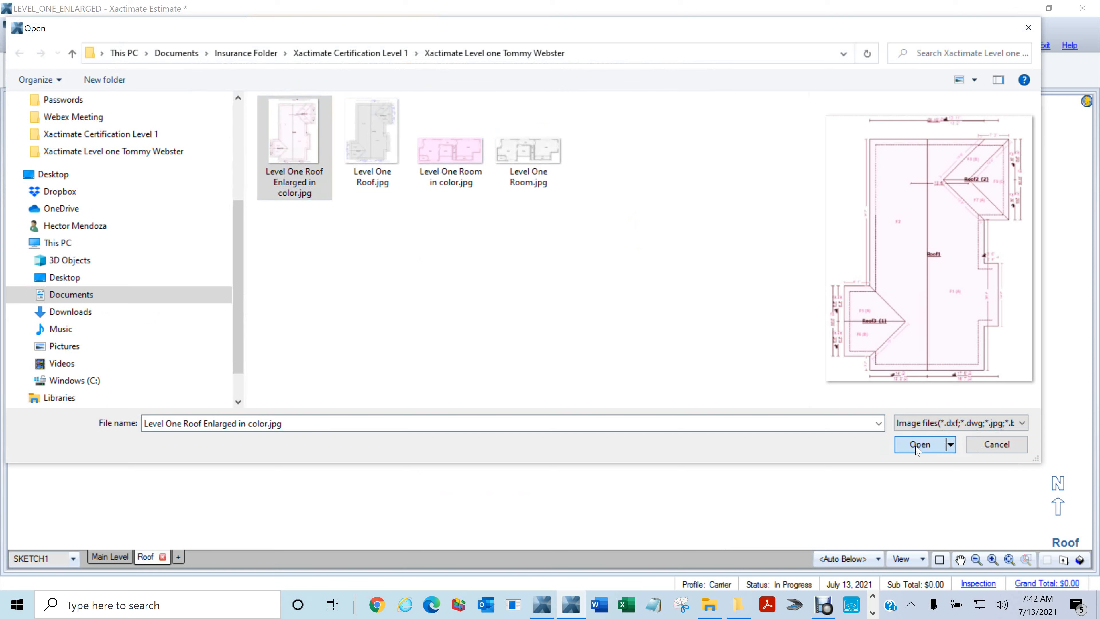
# Open "Level One Roof Enlarged in color.jpg" as an underlay image for the roof level.
pyautogui.click(709, 137)
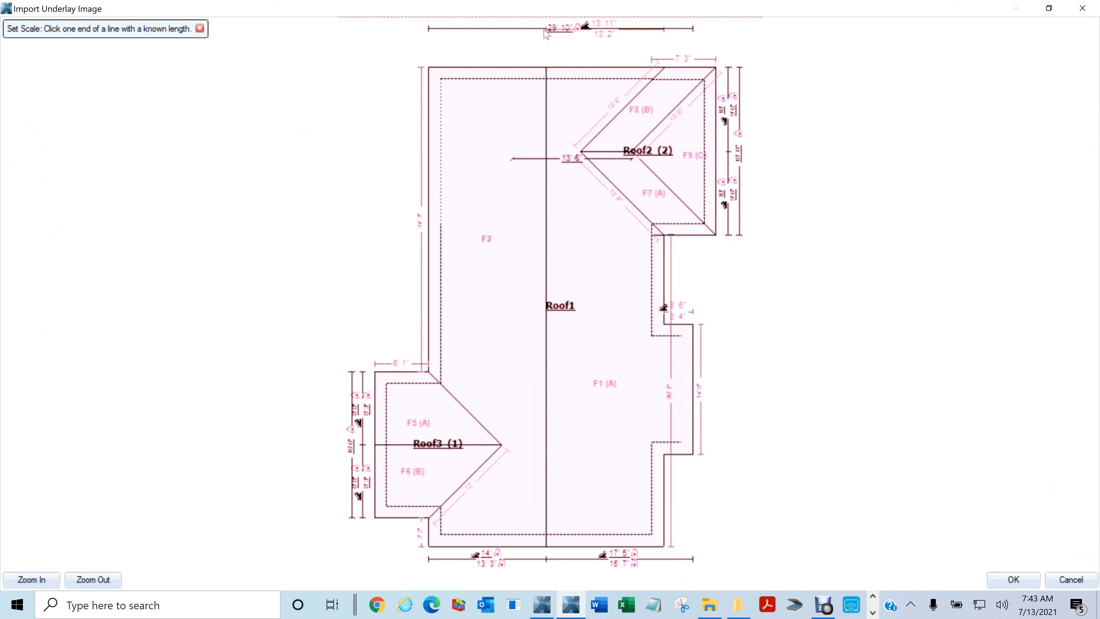
pyautogui.scroll(3, 545, 37)
pyautogui.scroll(1, 537, 37)
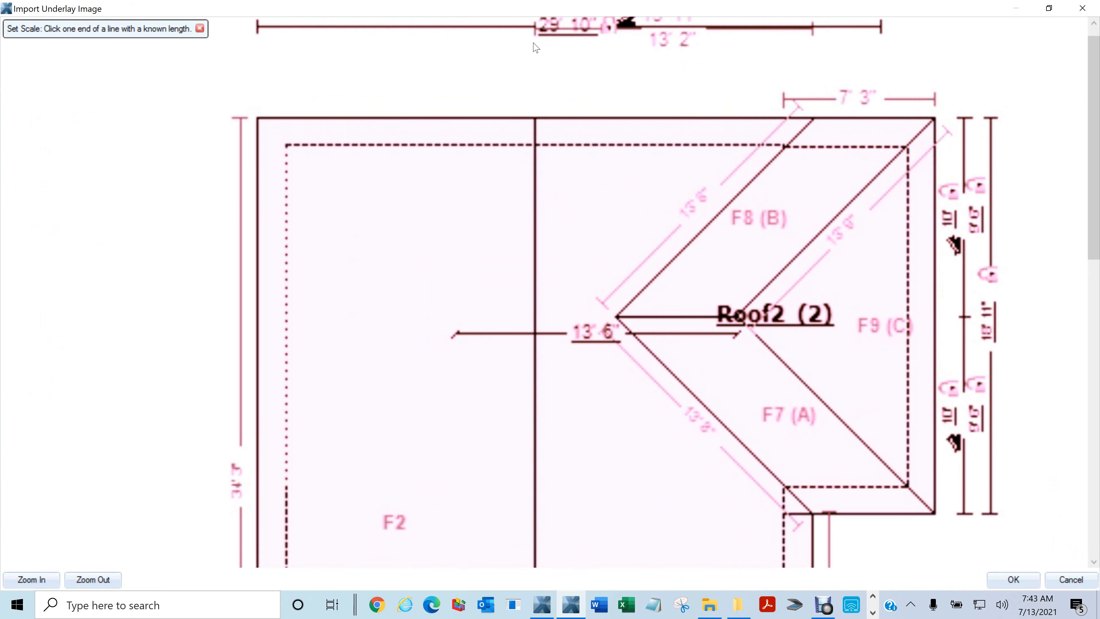
pyautogui.click(547, 45)
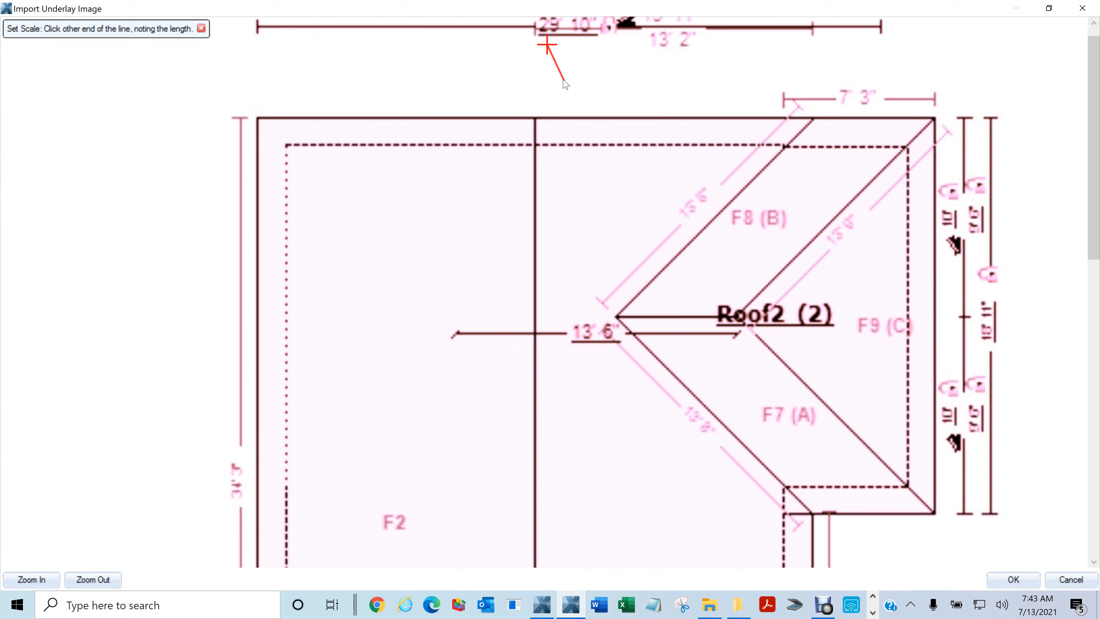
pyautogui.click(611, 63)
pyautogui.click(614, 314)
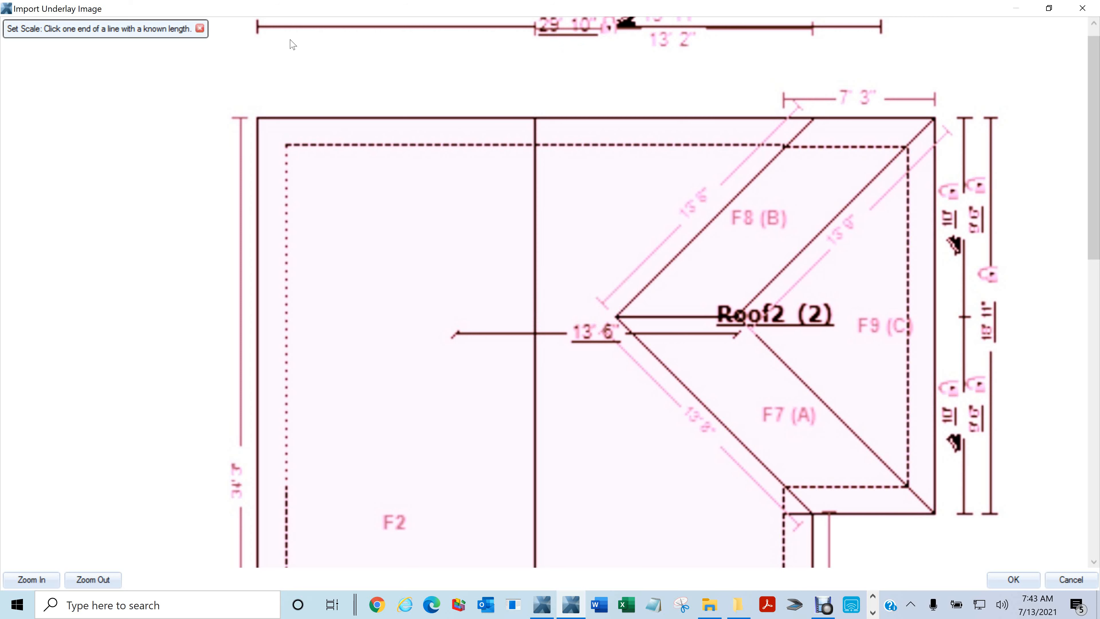
pyautogui.scroll(-1, 566, 174)
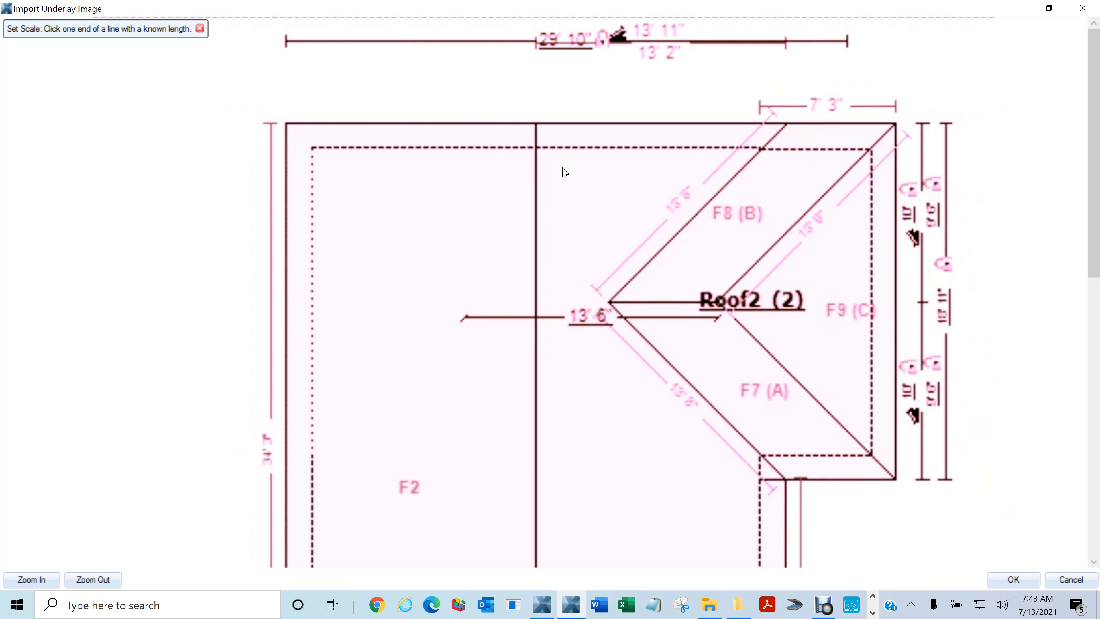
pyautogui.scroll(-3, 563, 172)
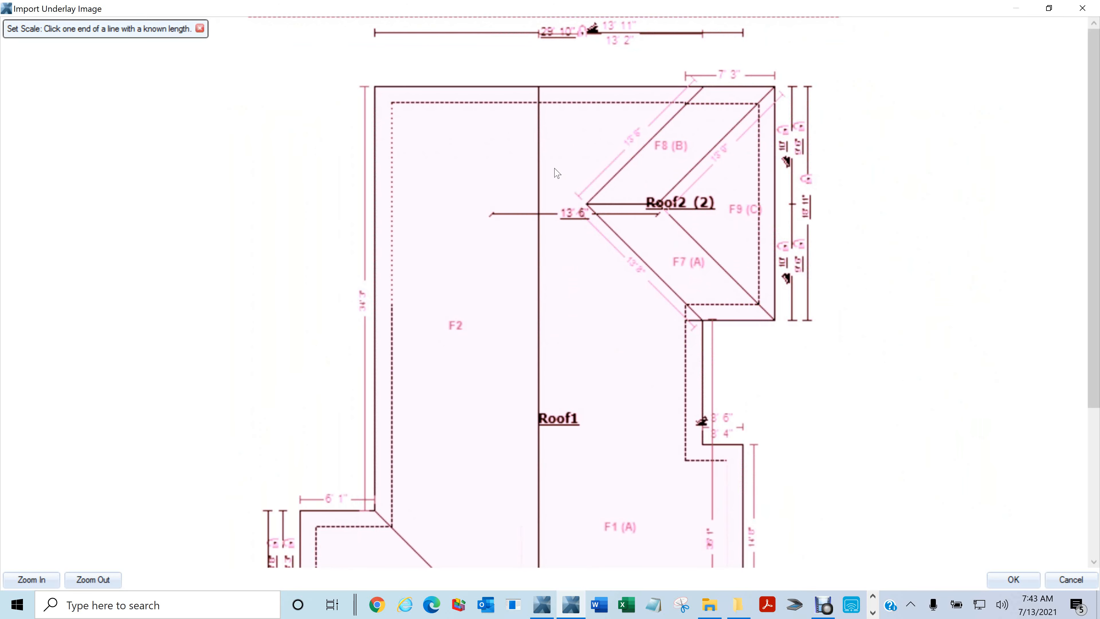
pyautogui.scroll(-3, 558, 173)
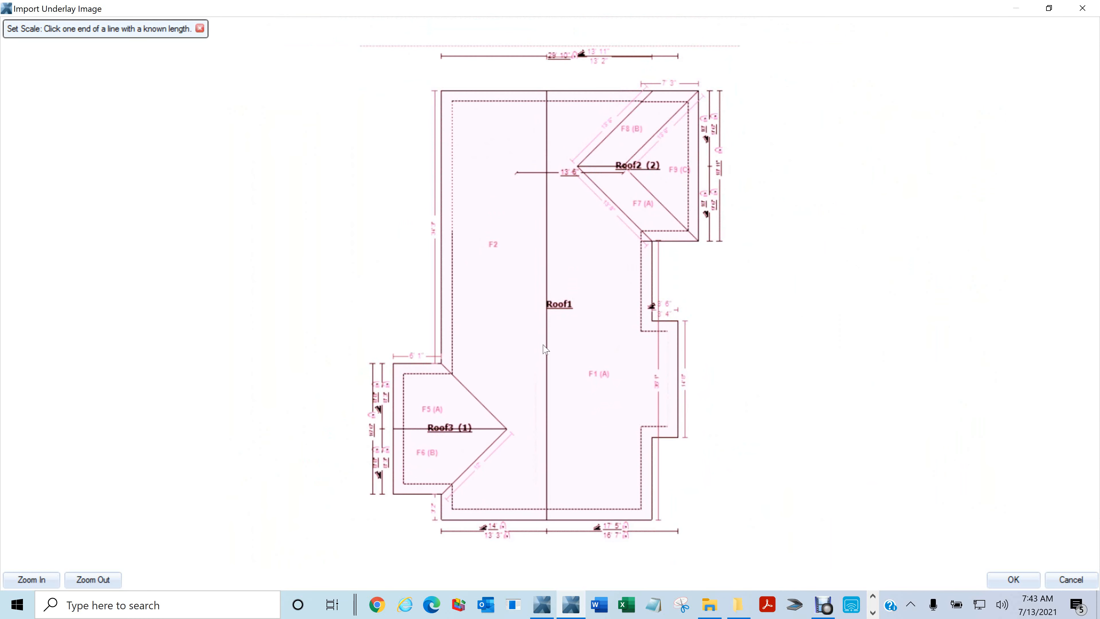
# Scale the underlay by marking Roof1's long vertical dimension line above Roof3 as 34' 3", and finish the import.
pyautogui.scroll(1, 486, 356)
pyautogui.scroll(1, 486, 356)
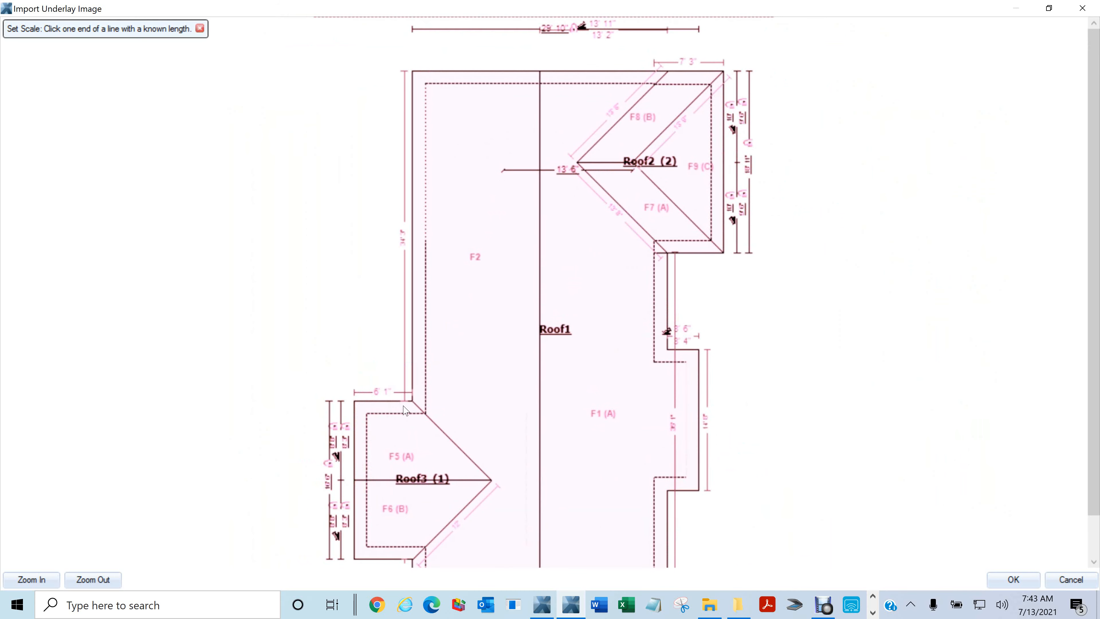
pyautogui.click(403, 401)
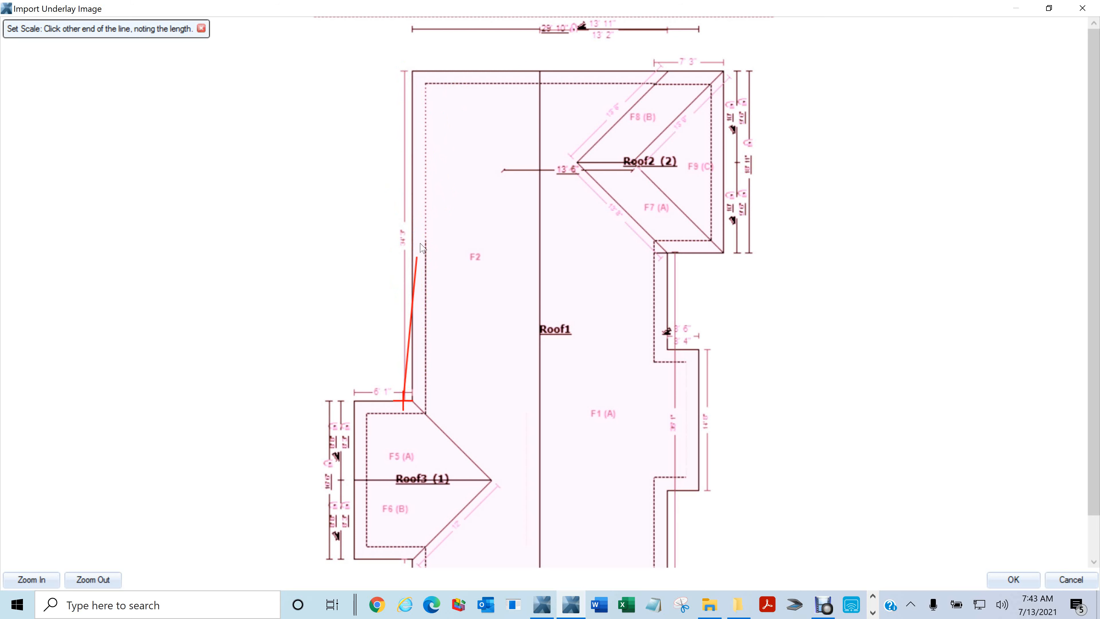
pyautogui.click(405, 73)
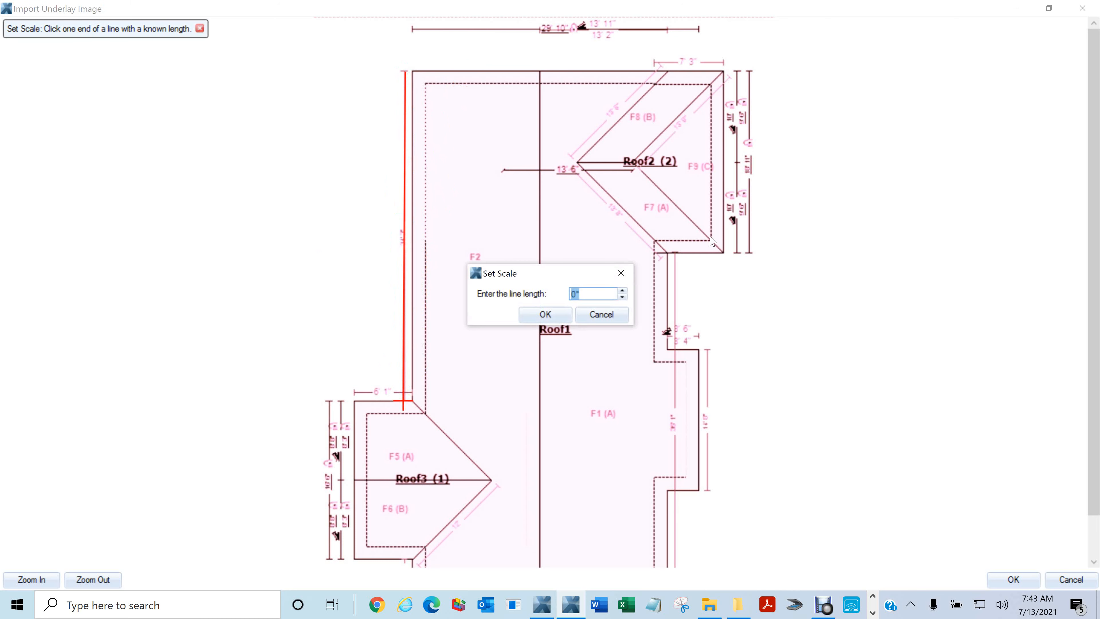
pyautogui.write('34,3')
pyautogui.click(545, 314)
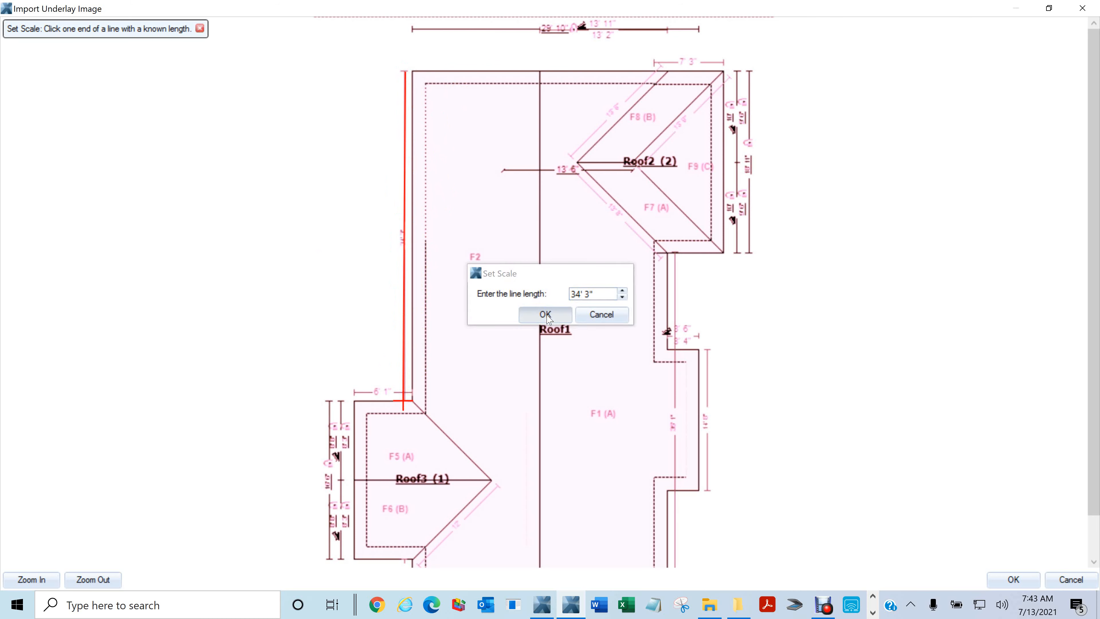
pyautogui.click(1013, 579)
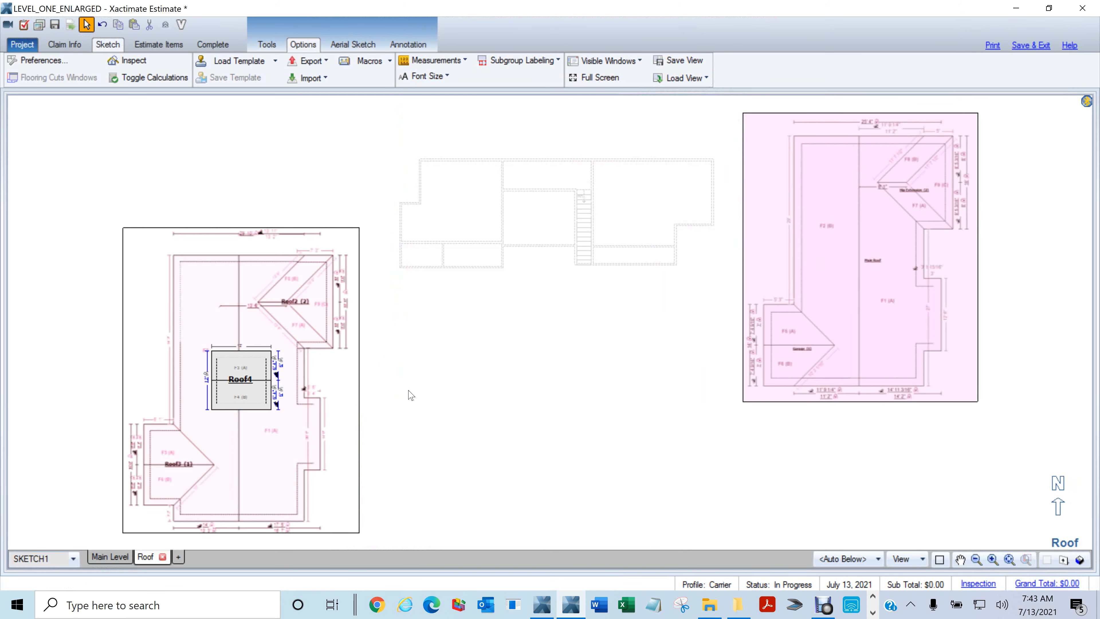
# Delete the older, darker pink roof underlay image beside the grey floor plan outline.
pyautogui.scroll(-1, 415, 393)
pyautogui.moveTo(112, 231); pyautogui.dragTo(405, 545)
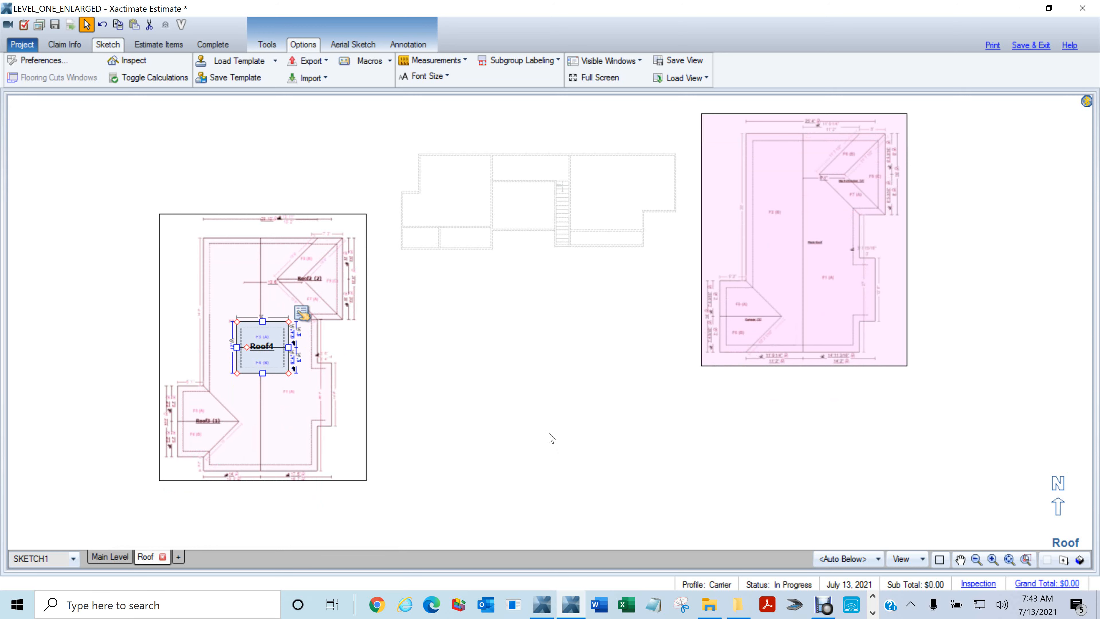
pyautogui.click(809, 196)
pyautogui.press('Delete')
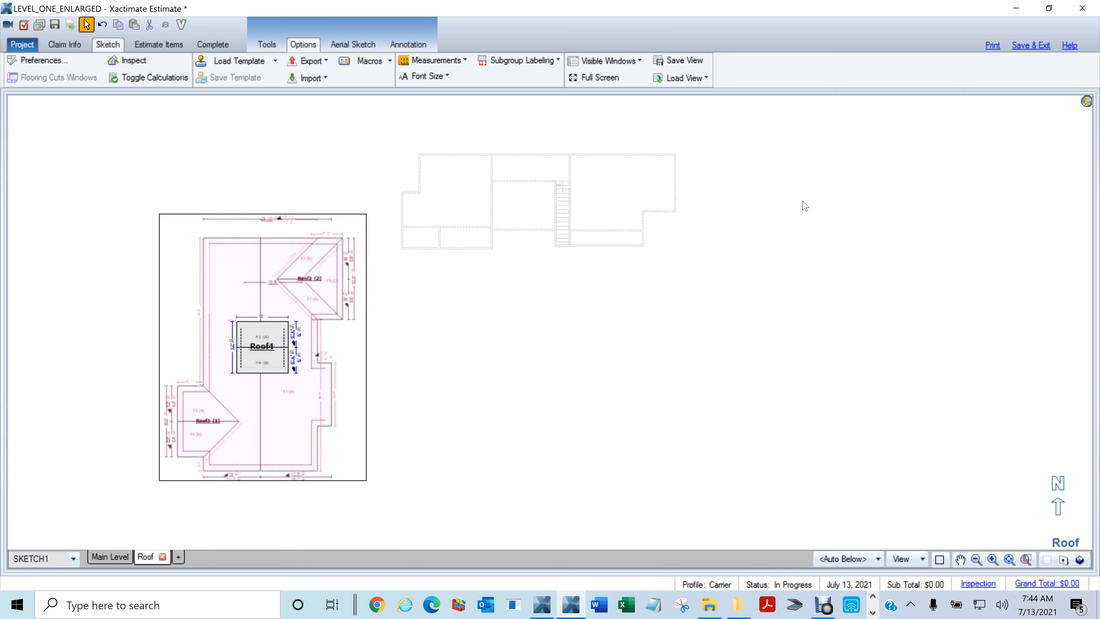
# Delete the Roof4 gable roof lying on top of the newly imported underlay.
pyautogui.scroll(2, 345, 395)
pyautogui.moveTo(364, 351)
pyautogui.mouseDown()
pyautogui.moveTo(783, 337)
pyautogui.moveTo(741, 444)
pyautogui.moveTo(744, 468)
pyautogui.mouseUp()
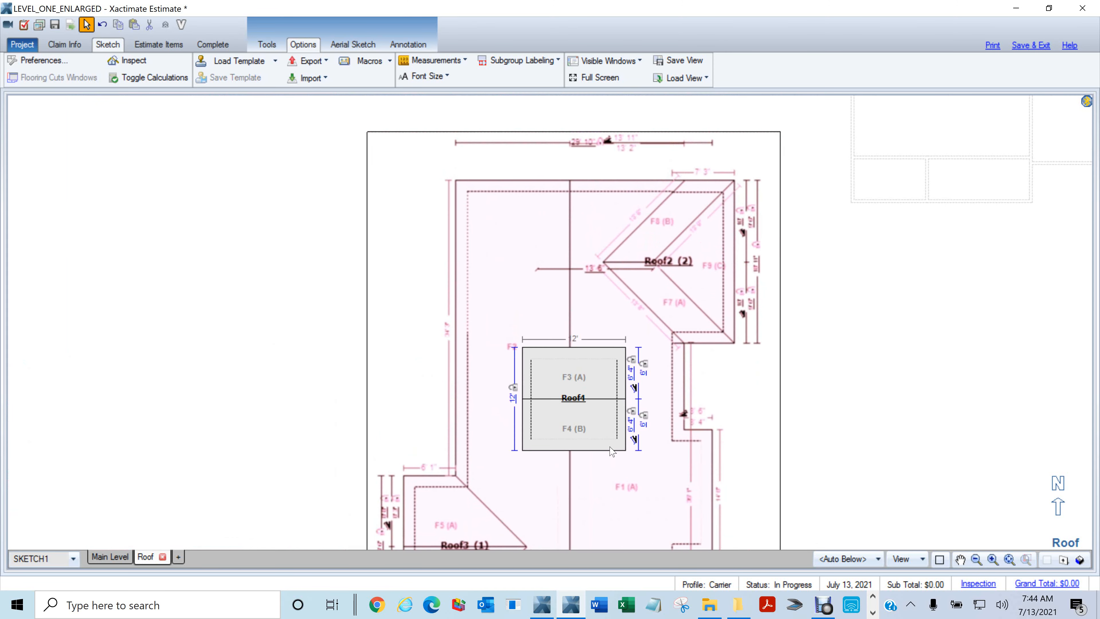
pyautogui.click(564, 408)
pyautogui.press('Delete')
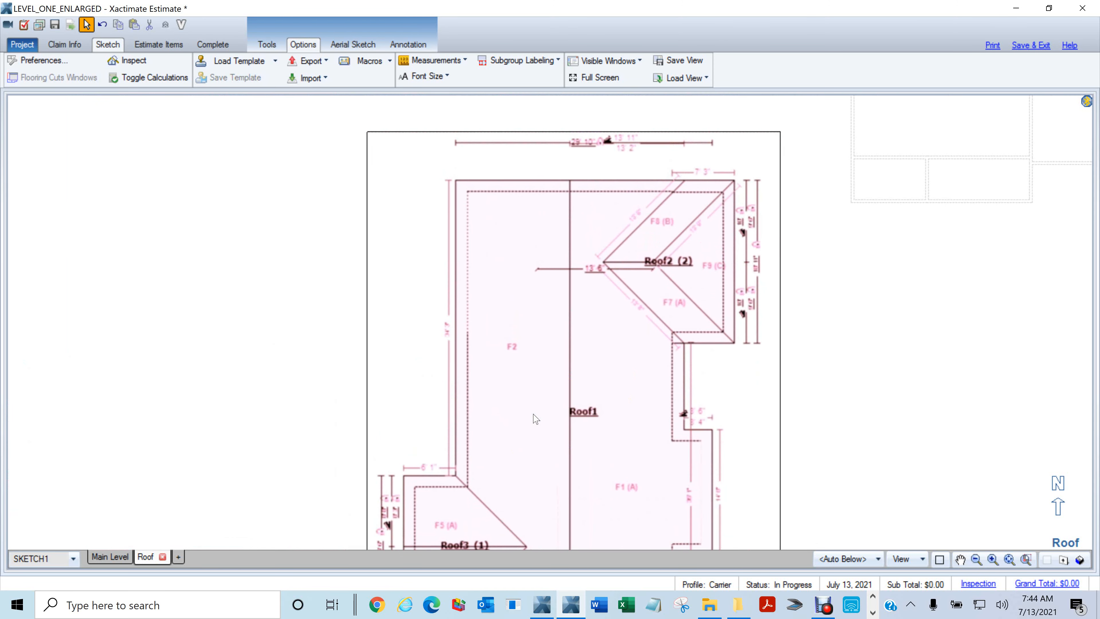
# Examine the imported underlay's Roof1, Roof2 and Roof3 sections, including their outlines, ridges and dimension labels.
pyautogui.scroll(-2, 594, 378)
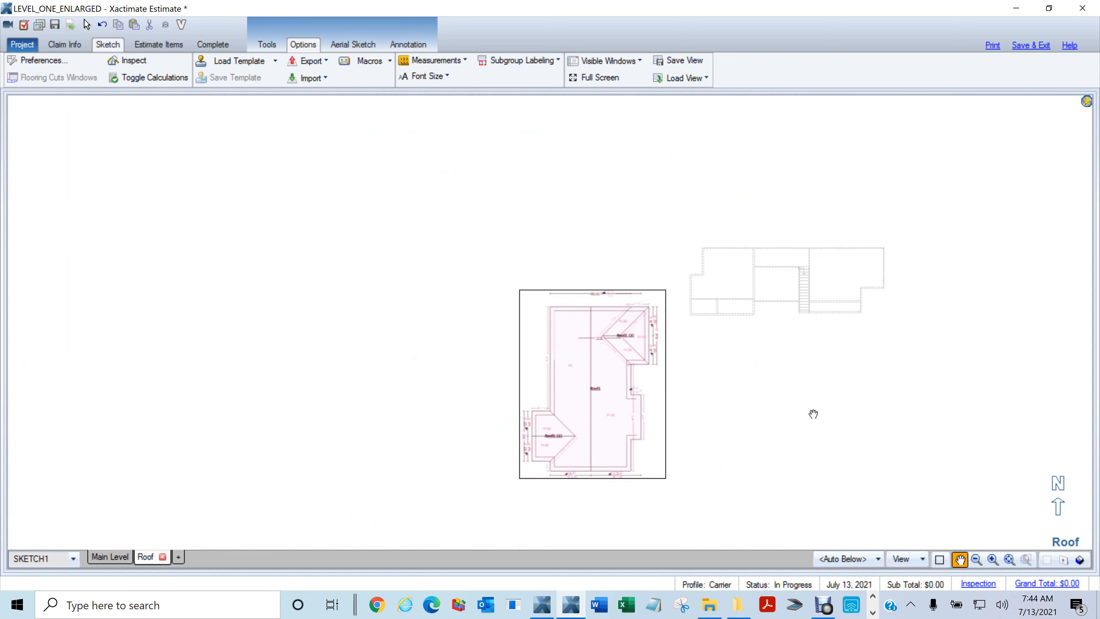
pyautogui.scroll(2, 814, 419)
pyautogui.moveTo(595, 373)
pyautogui.mouseDown()
pyautogui.moveTo(749, 307)
pyautogui.moveTo(786, 322)
pyautogui.mouseUp()
pyautogui.scroll(3, 785, 332)
pyautogui.scroll(-2, 781, 333)
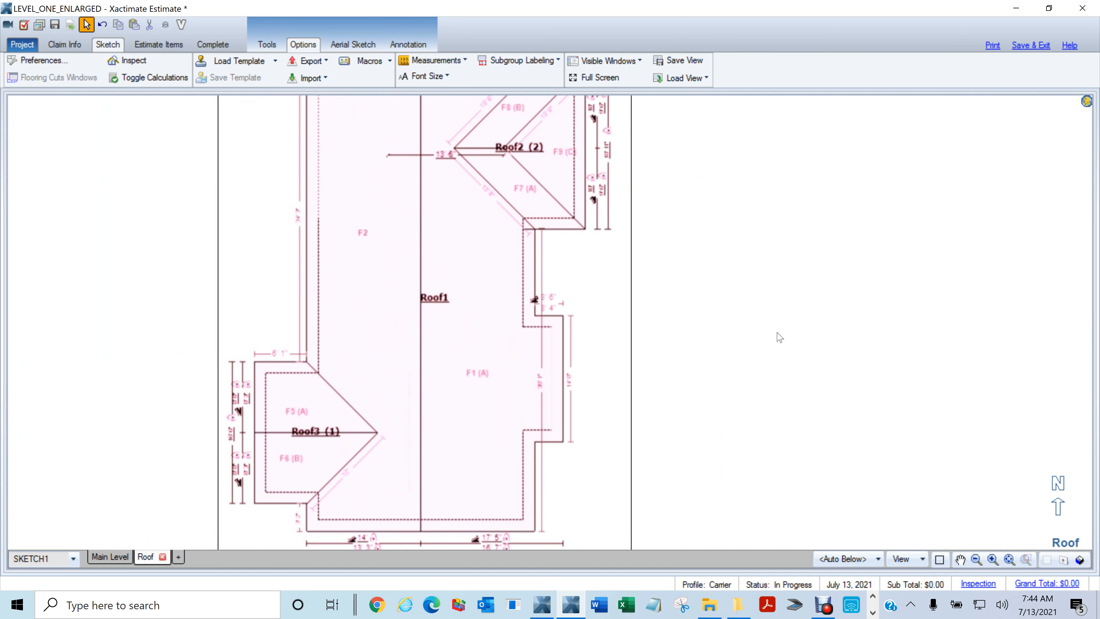
pyautogui.scroll(-2, 779, 337)
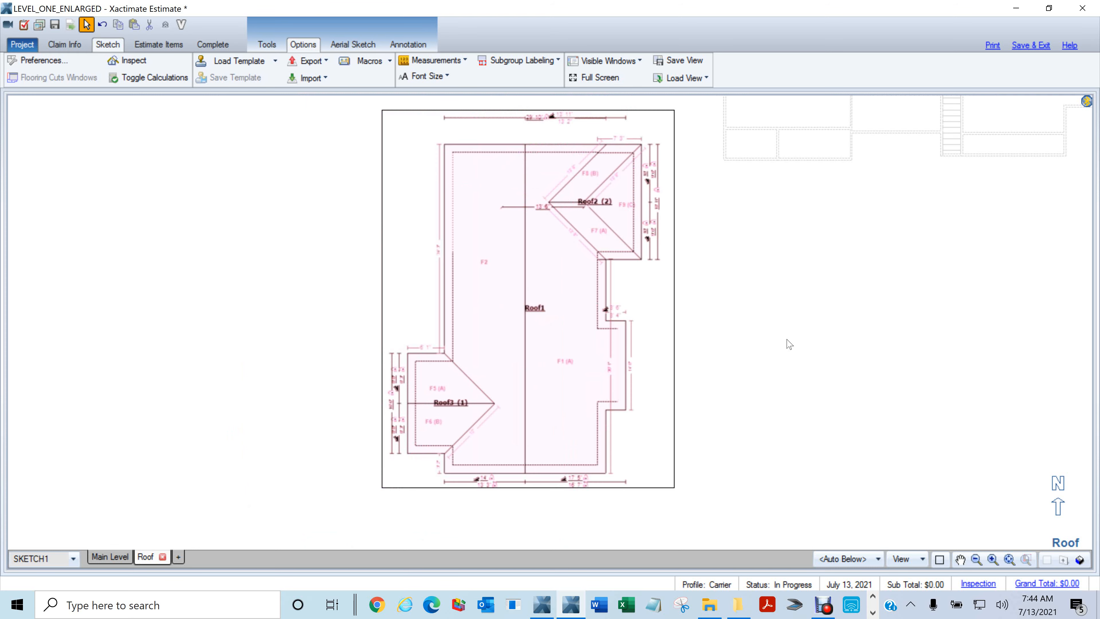
pyautogui.scroll(2, 792, 414)
pyautogui.moveTo(406, 340); pyautogui.dragTo(586, 365)
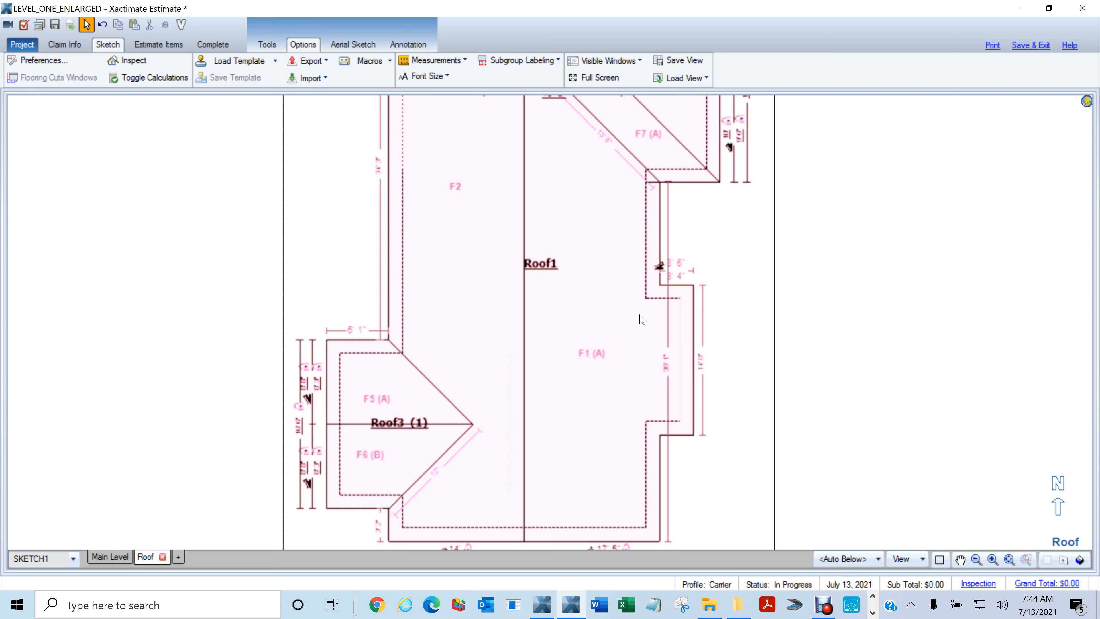
pyautogui.scroll(-1, 645, 317)
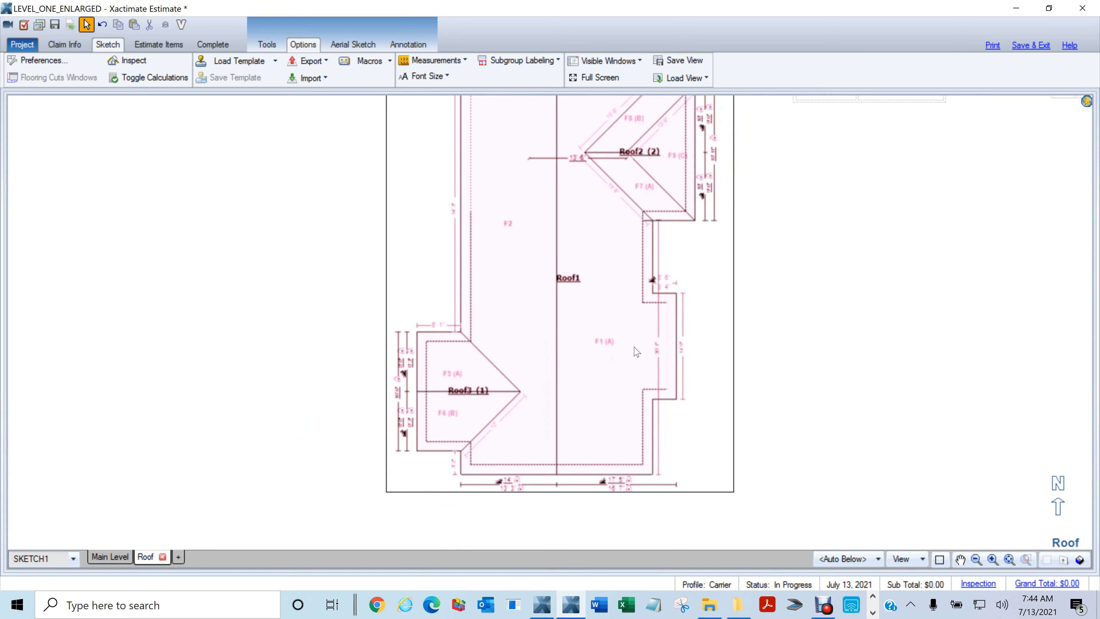
pyautogui.scroll(2, 780, 255)
pyautogui.moveTo(643, 216); pyautogui.dragTo(671, 573)
pyautogui.moveTo(595, 463)
pyautogui.mouseDown()
pyautogui.moveTo(577, 344)
pyautogui.moveTo(559, 324)
pyautogui.mouseUp()
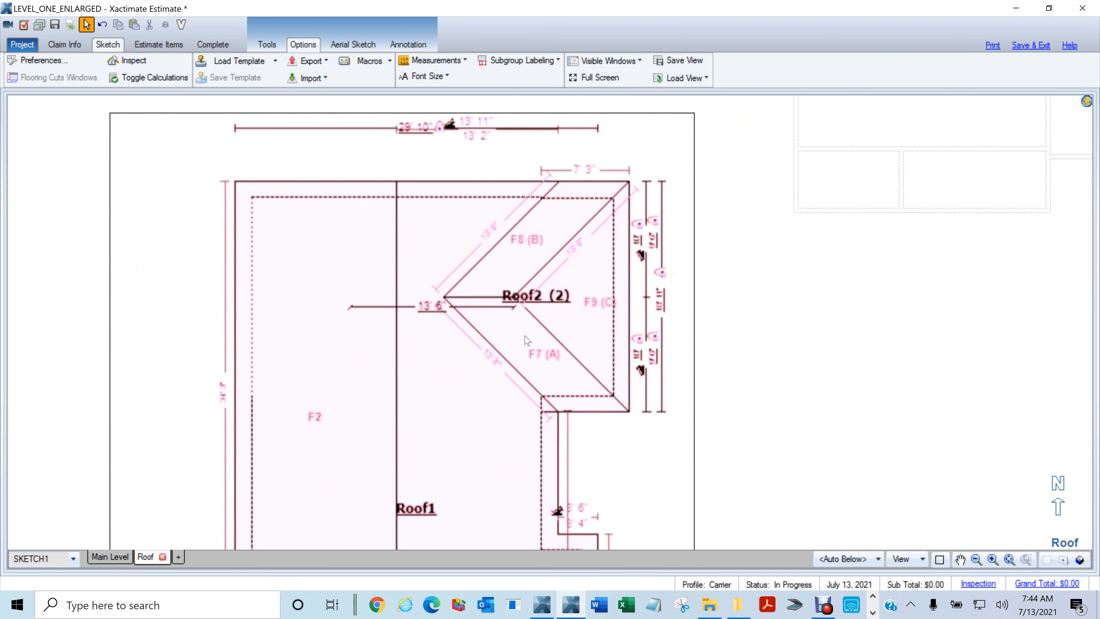
pyautogui.scroll(-3, 693, 399)
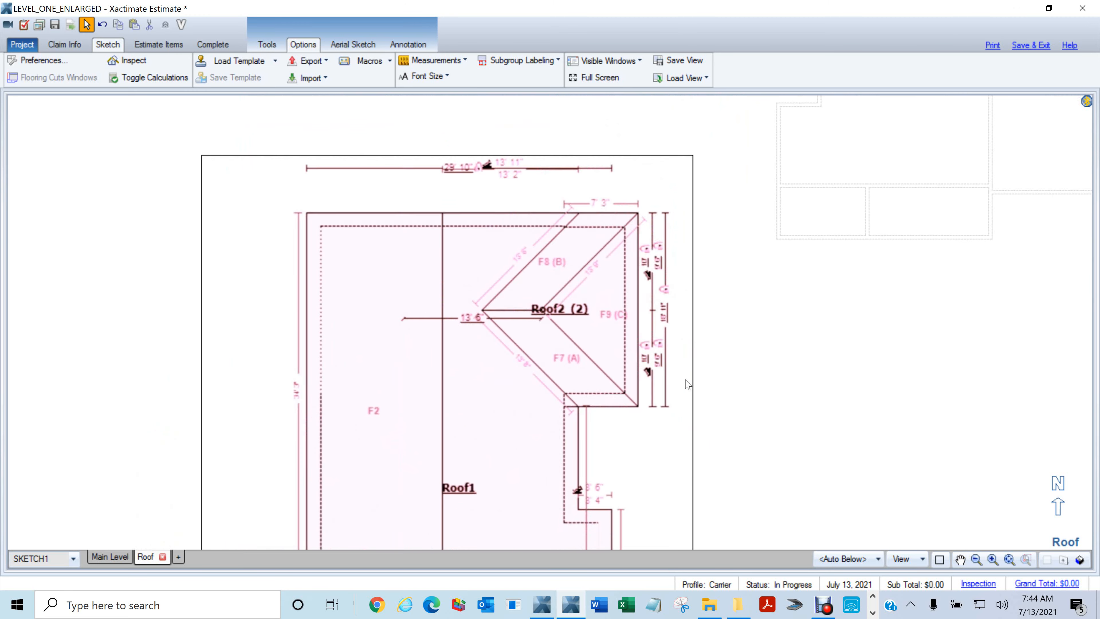
pyautogui.moveTo(775, 419)
pyautogui.mouseDown()
pyautogui.moveTo(700, 277)
pyautogui.moveTo(722, 323)
pyautogui.mouseUp()
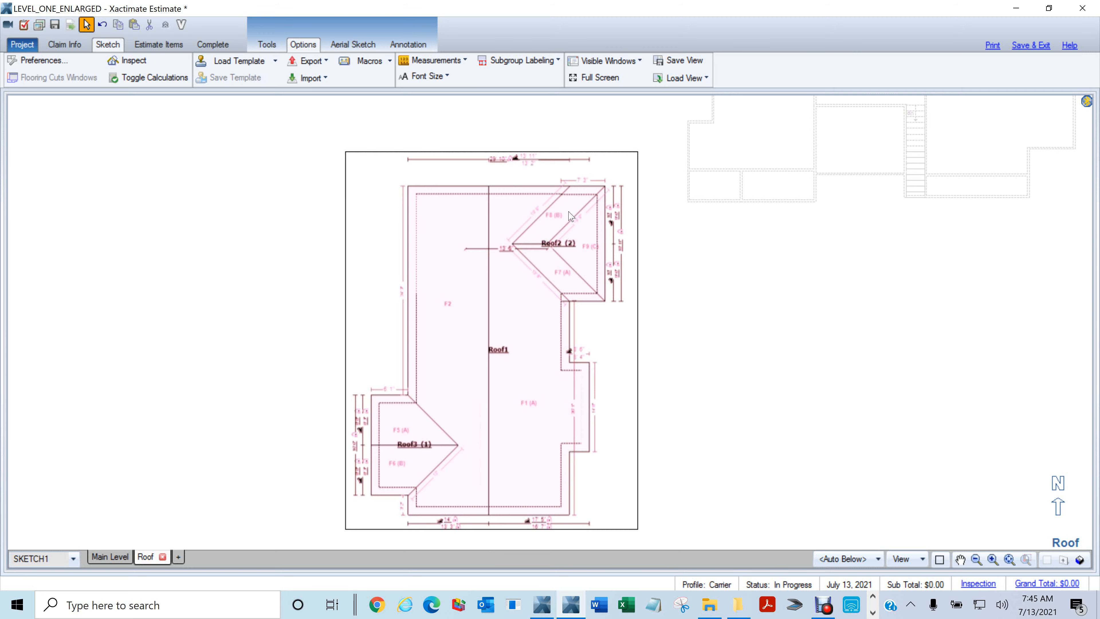
pyautogui.scroll(2, 576, 275)
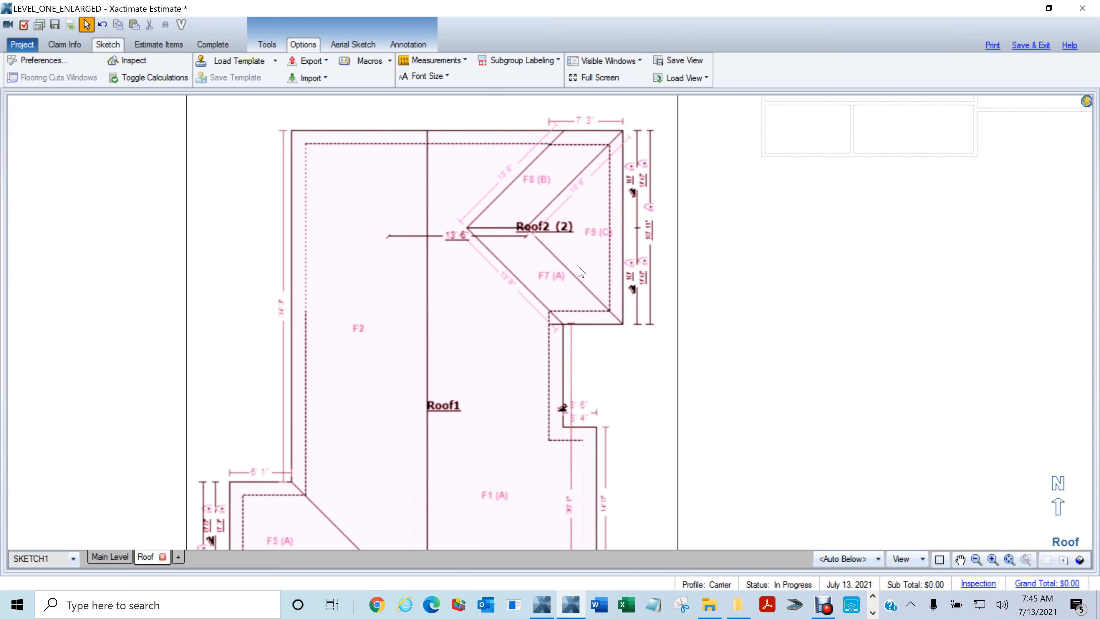
pyautogui.scroll(-2, 628, 268)
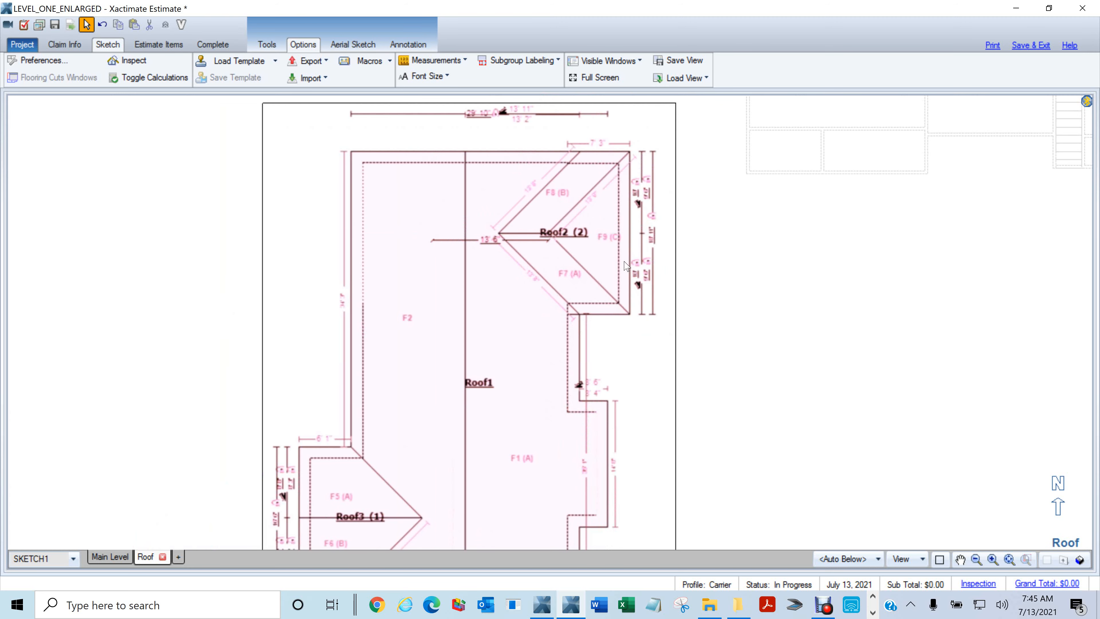
pyautogui.scroll(-1, 627, 266)
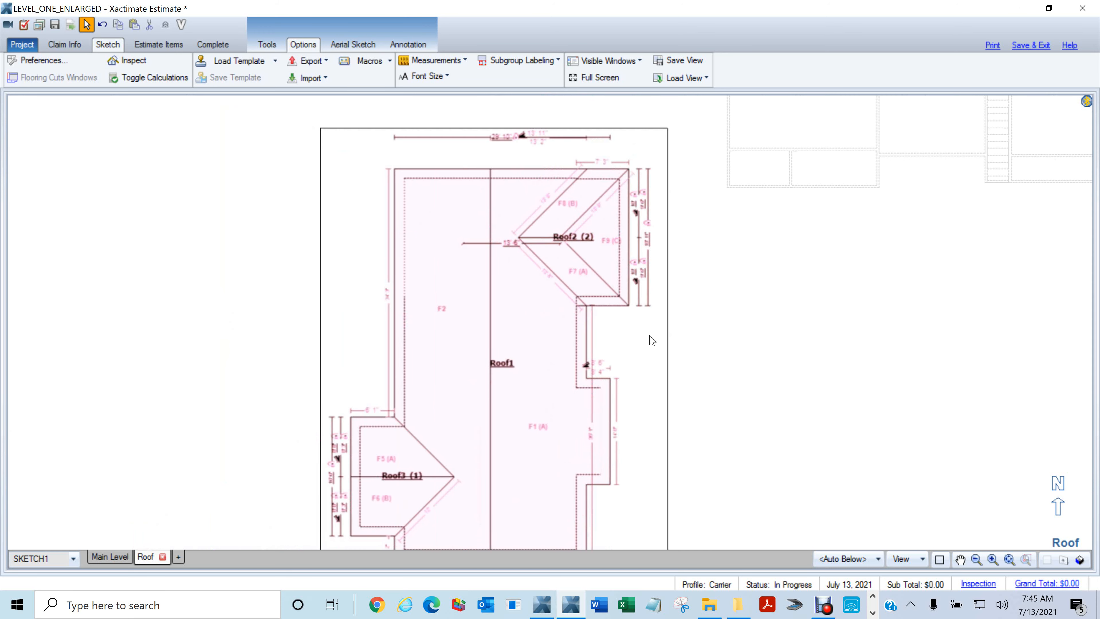
pyautogui.moveTo(712, 374)
pyautogui.mouseDown()
pyautogui.moveTo(739, 317)
pyautogui.moveTo(740, 332)
pyautogui.mouseUp()
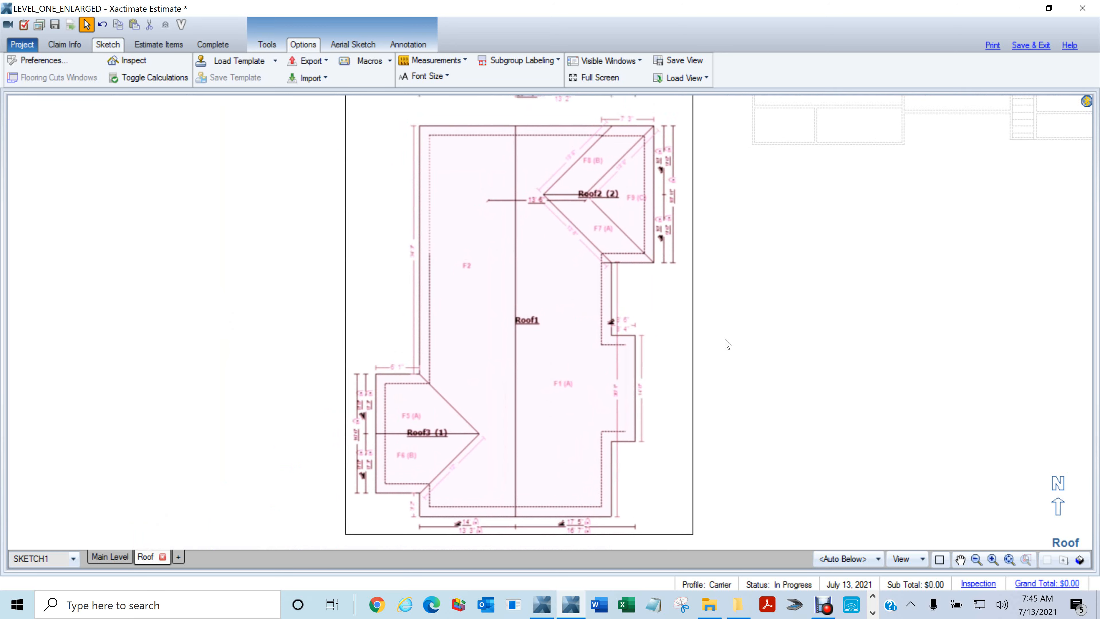
pyautogui.scroll(1, 727, 344)
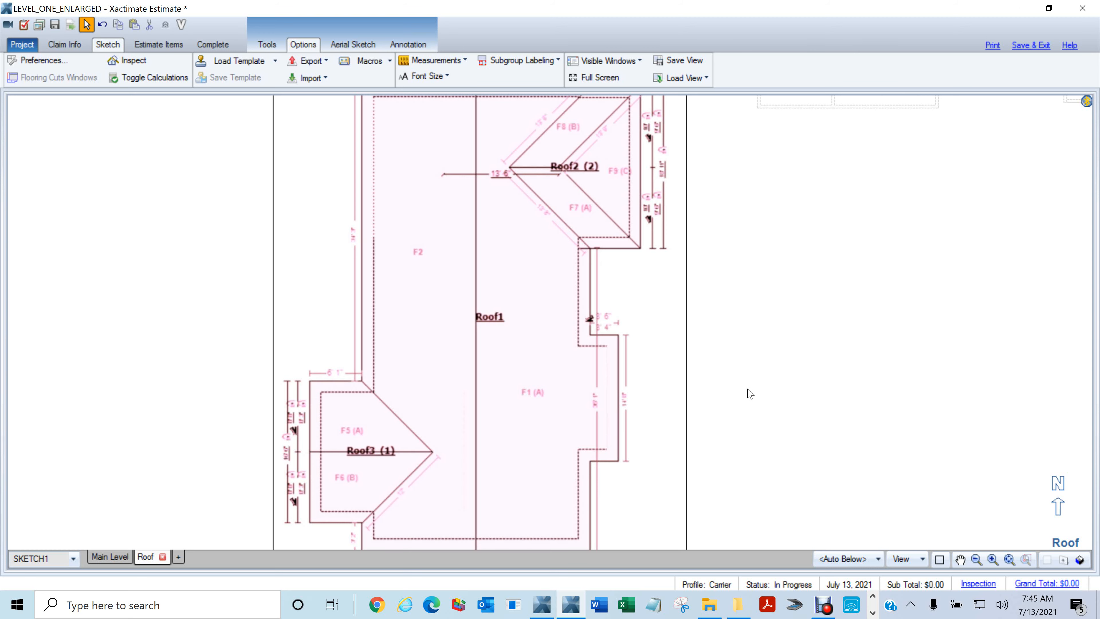
pyautogui.scroll(-1, 748, 392)
pyautogui.scroll(2, 736, 389)
pyautogui.scroll(-1, 732, 393)
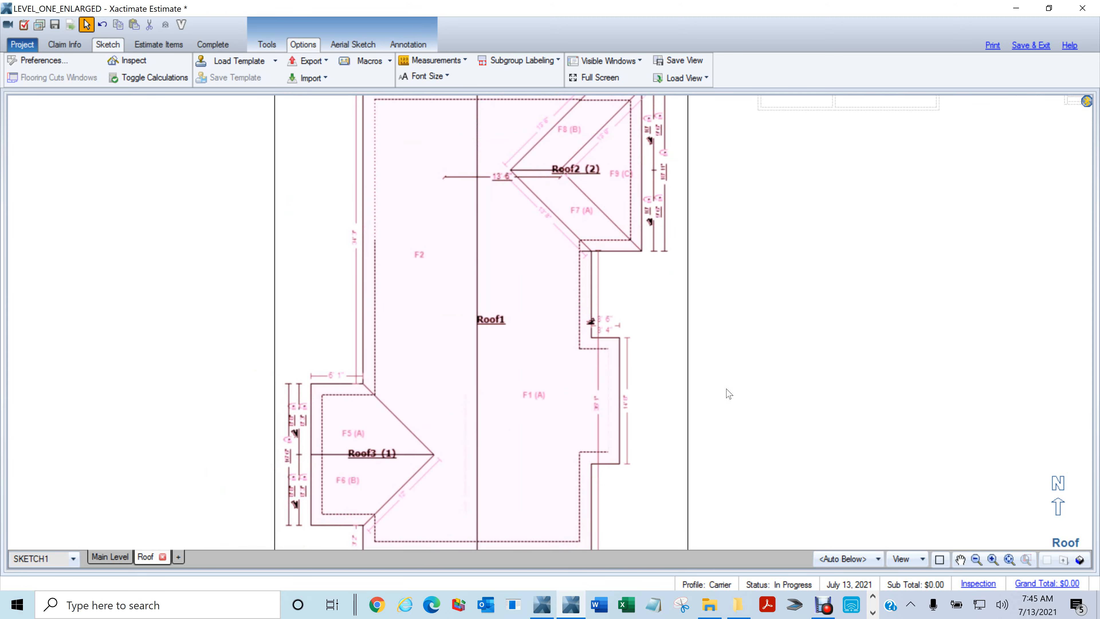
pyautogui.scroll(-1, 725, 391)
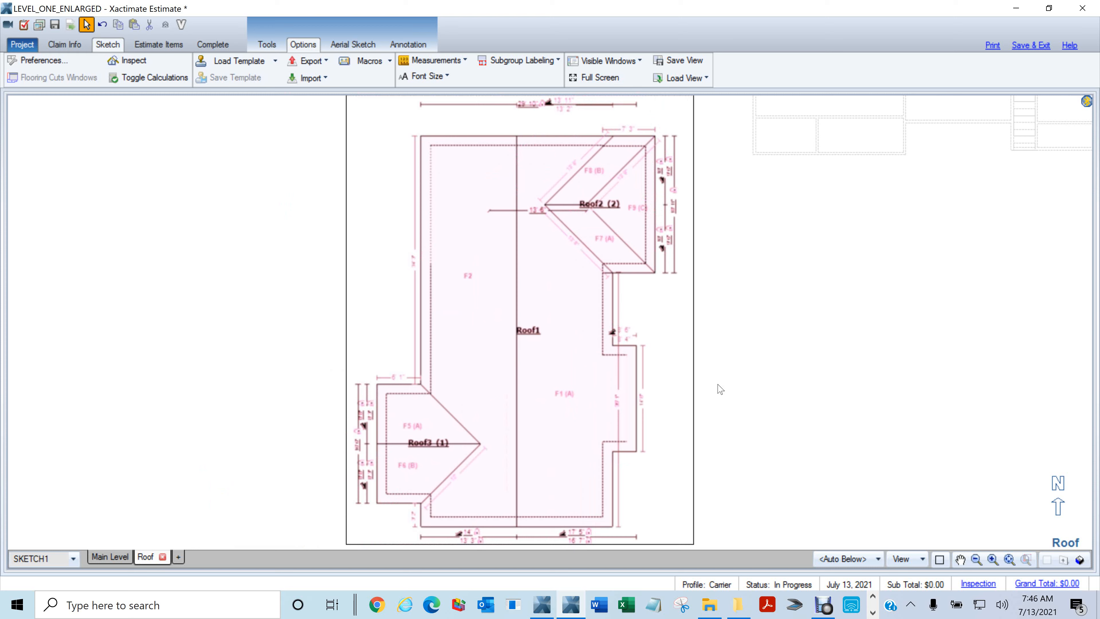
pyautogui.middleClick(767, 364)
pyautogui.moveTo(744, 341)
pyautogui.mouseDown()
pyautogui.moveTo(692, 307)
pyautogui.moveTo(791, 314)
pyautogui.mouseUp()
pyautogui.press('Escape')
pyautogui.scroll(1, 775, 334)
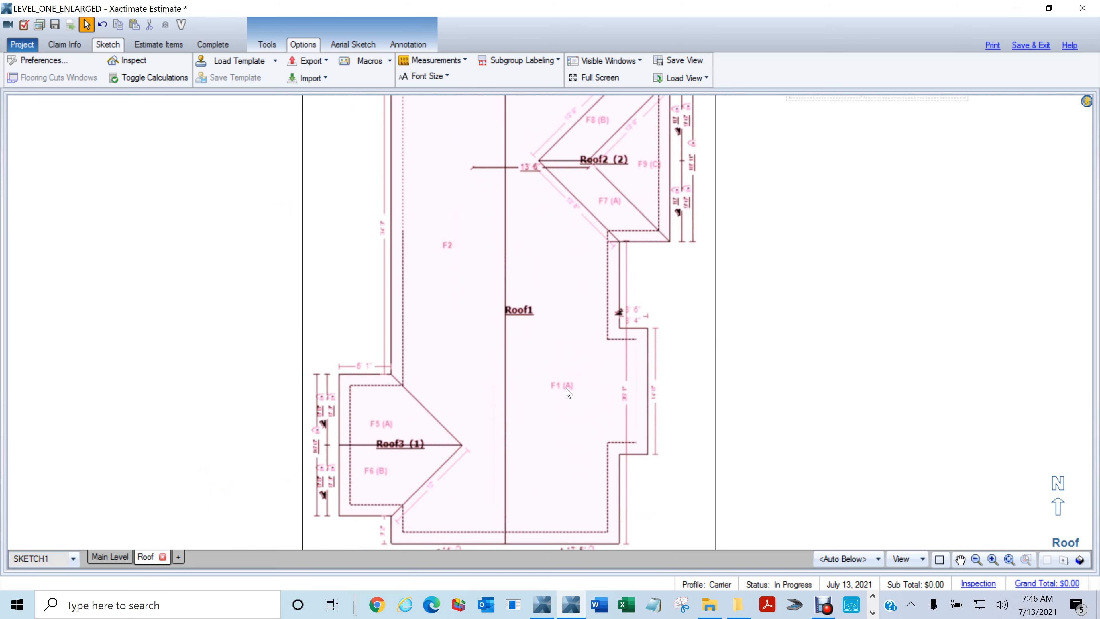
pyautogui.scroll(2, 564, 391)
pyautogui.scroll(-2, 563, 392)
pyautogui.scroll(2, 441, 255)
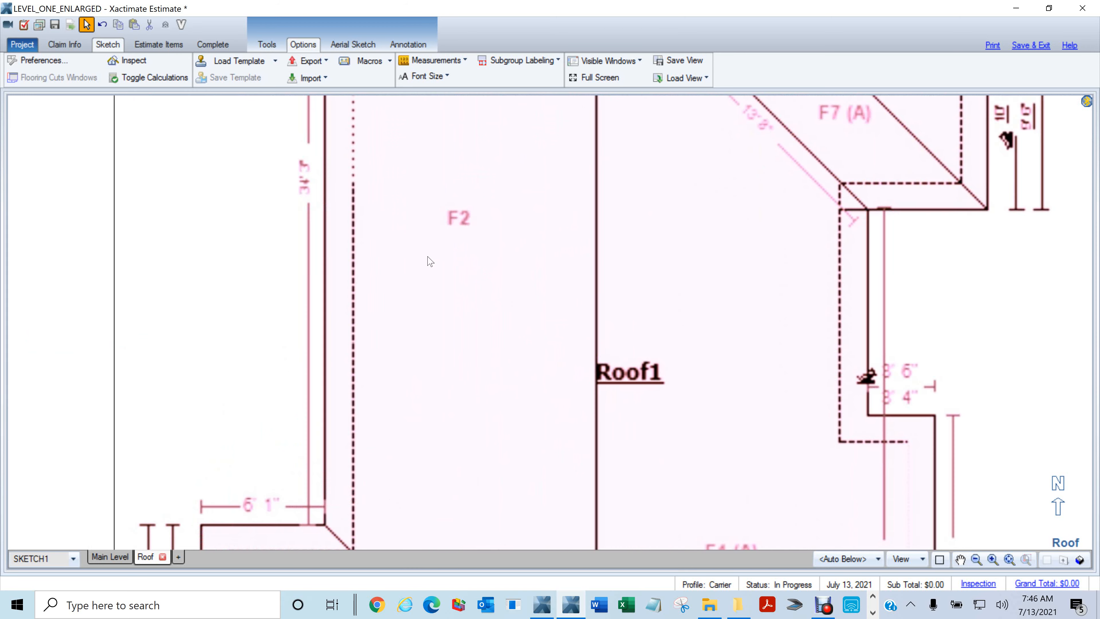
pyautogui.scroll(-3, 427, 263)
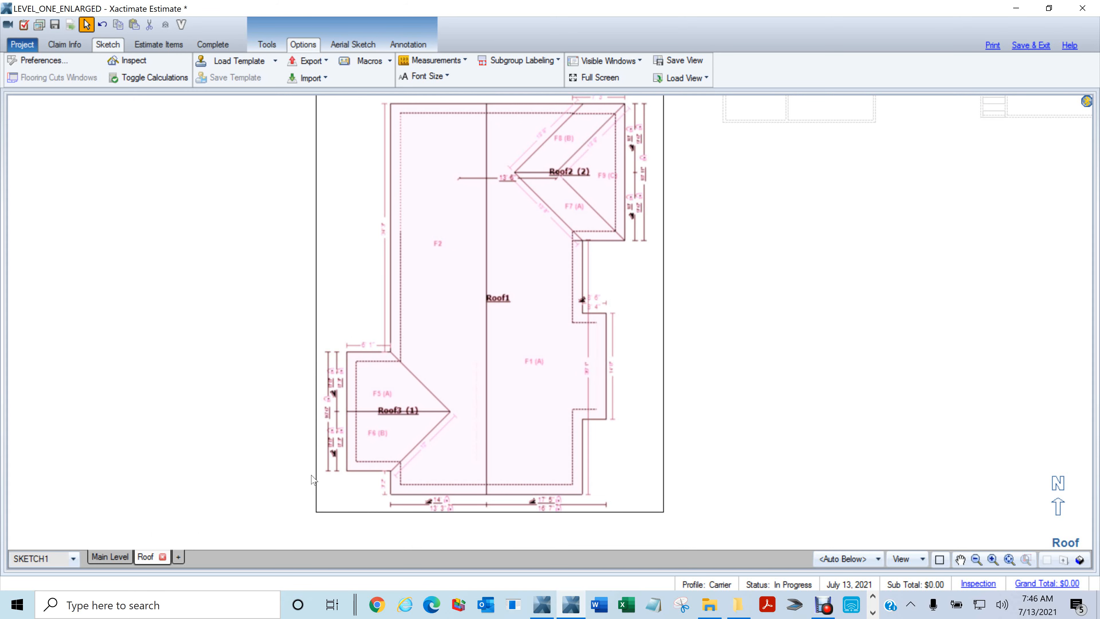
pyautogui.scroll(2, 392, 422)
pyautogui.scroll(2, 392, 421)
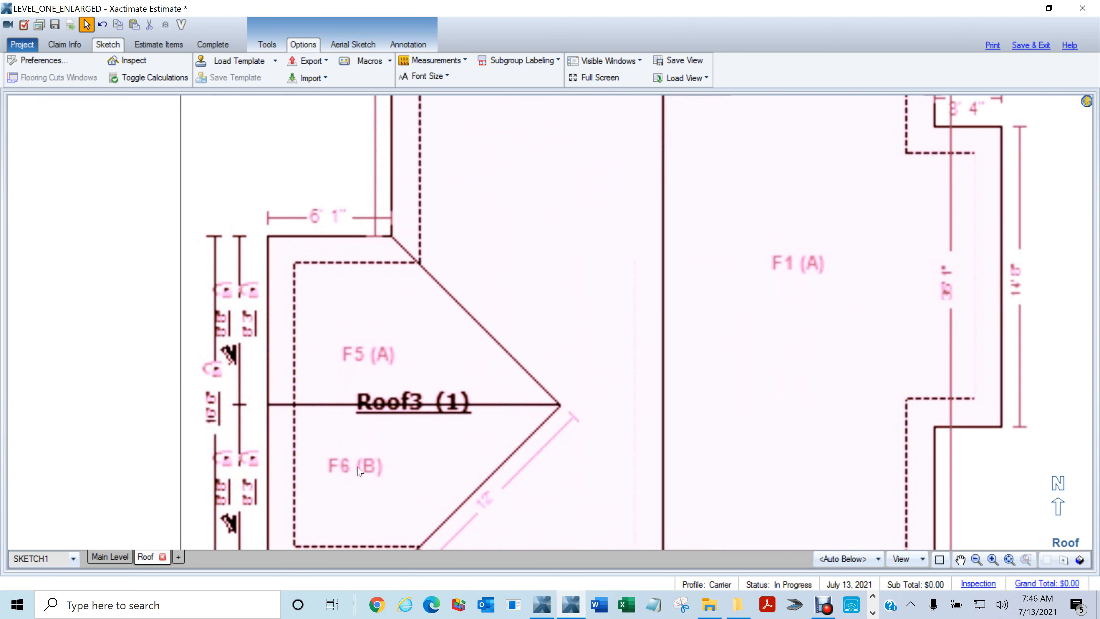
# Examine the underlay's Roof2 labels and dimensions, the Roof1 jog near F1, and the overall roof outline.
pyautogui.scroll(-3, 392, 444)
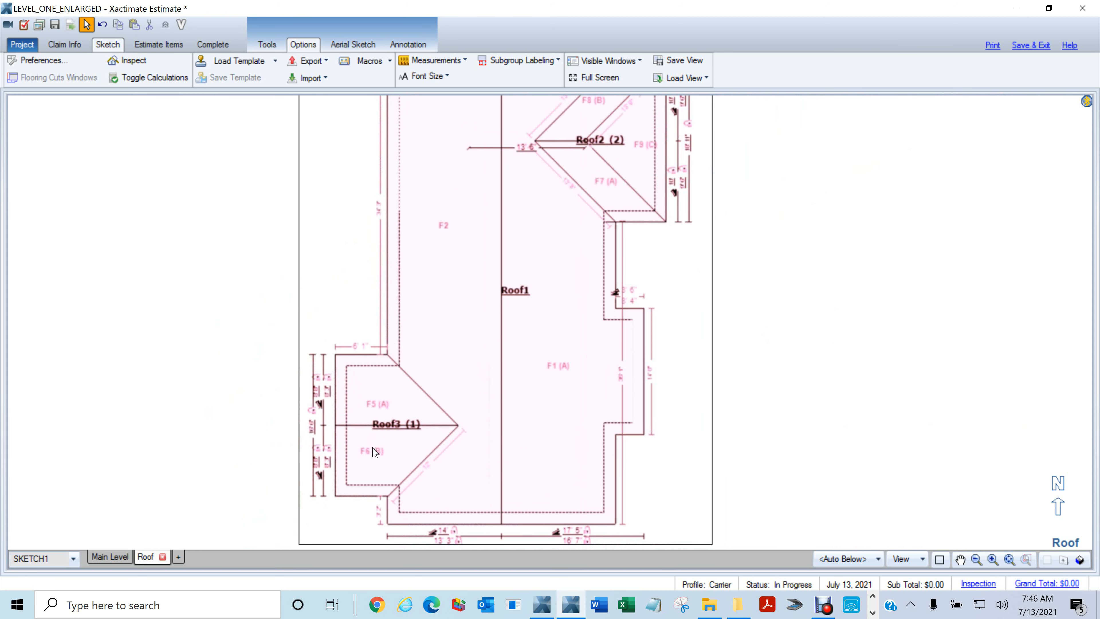
pyautogui.moveTo(589, 218); pyautogui.dragTo(538, 385)
pyautogui.scroll(5, 544, 350)
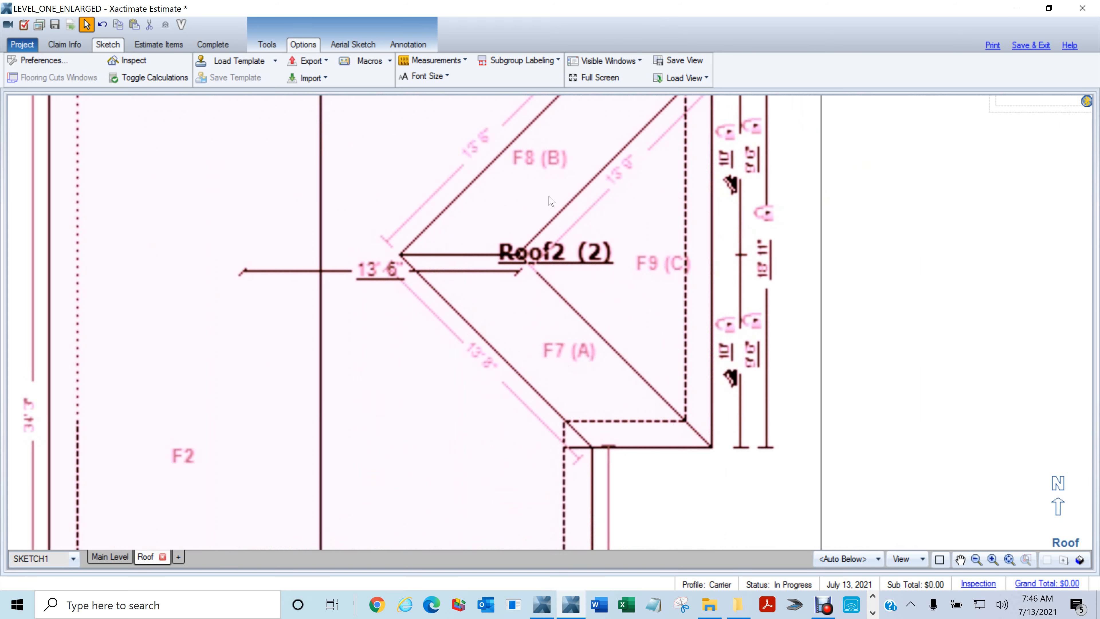
pyautogui.scroll(-5, 611, 256)
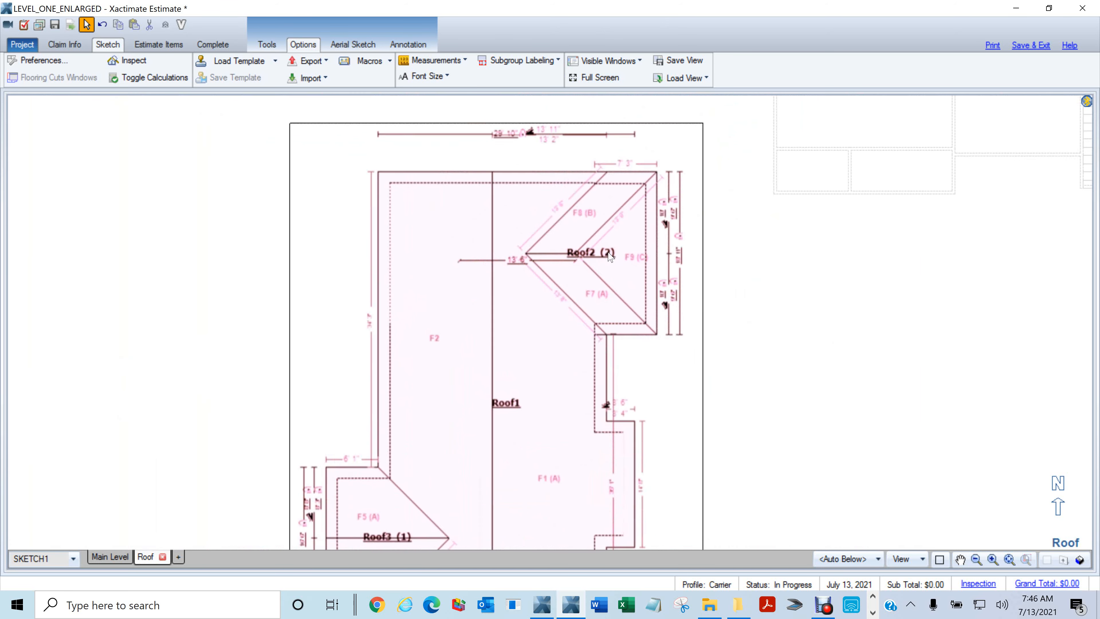
pyautogui.scroll(-1, 611, 256)
pyautogui.scroll(3, 563, 407)
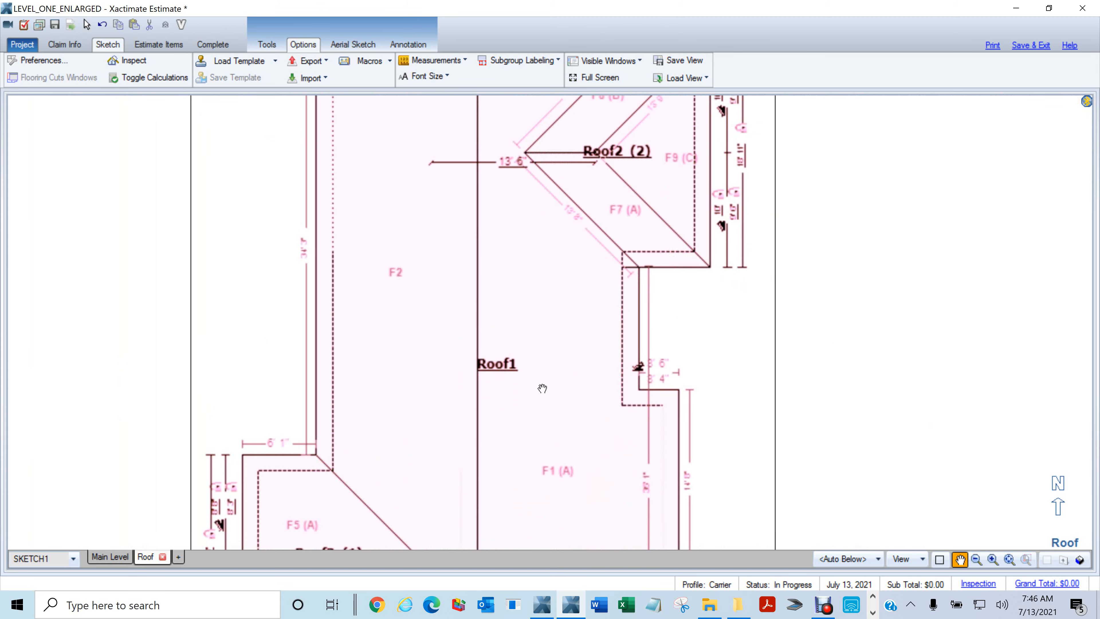
pyautogui.scroll(-1, 586, 257)
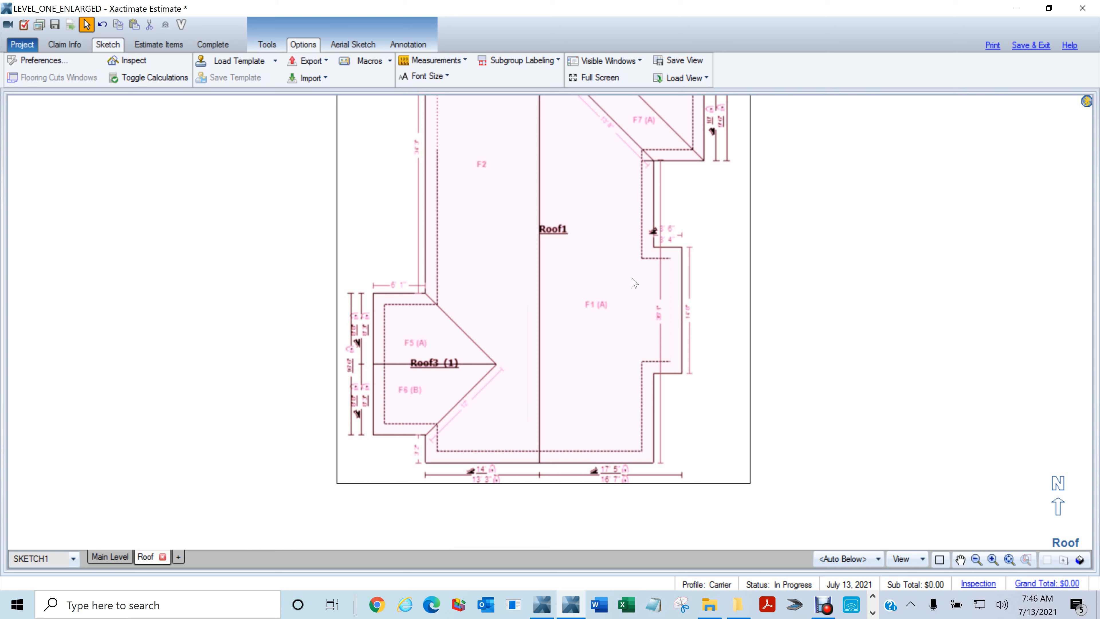
pyautogui.scroll(-1, 633, 281)
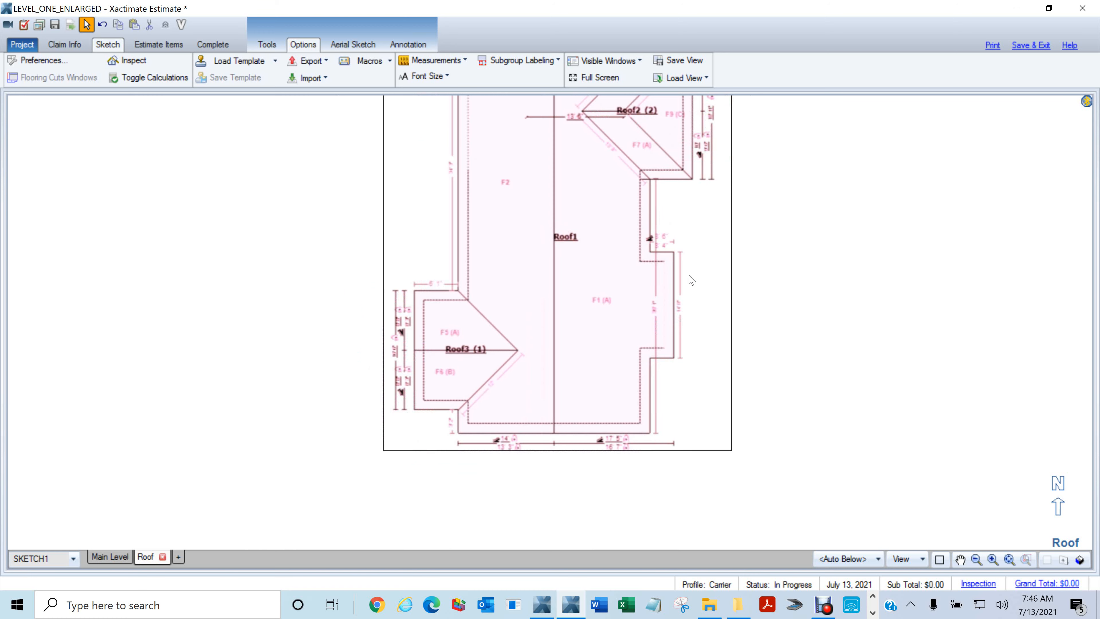
pyautogui.moveTo(682, 268)
pyautogui.mouseDown()
pyautogui.moveTo(664, 341)
pyautogui.moveTo(660, 325)
pyautogui.moveTo(631, 314)
pyautogui.mouseUp()
# Place a 12' gable roof with its ridge running north-south at the upper-left corner of the underlay's Roof1 outline.
pyautogui.press('f')
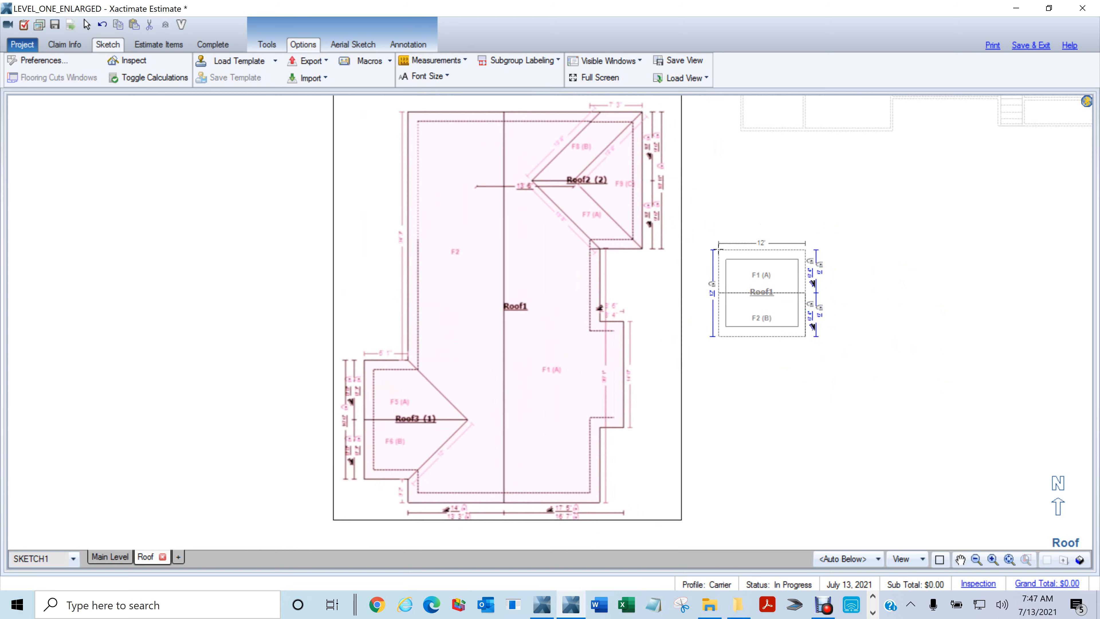
pyautogui.press('Left')
pyautogui.press('Left')
pyautogui.press('Left')
pyautogui.press('Left')
pyautogui.press('Left')
pyautogui.press('Left')
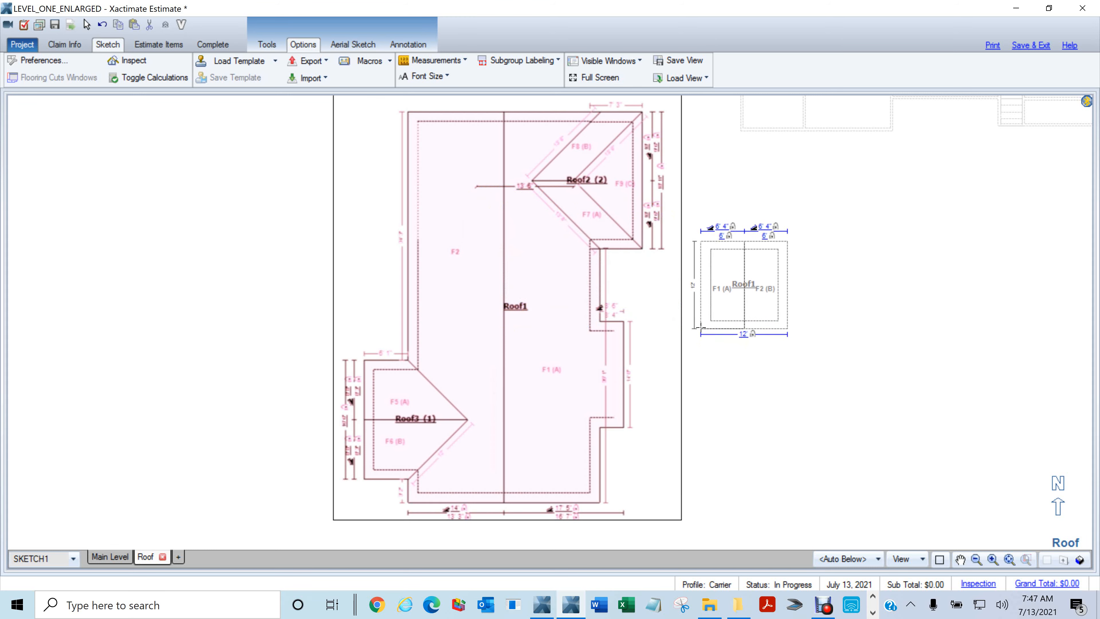
pyautogui.scroll(-5, 697, 311)
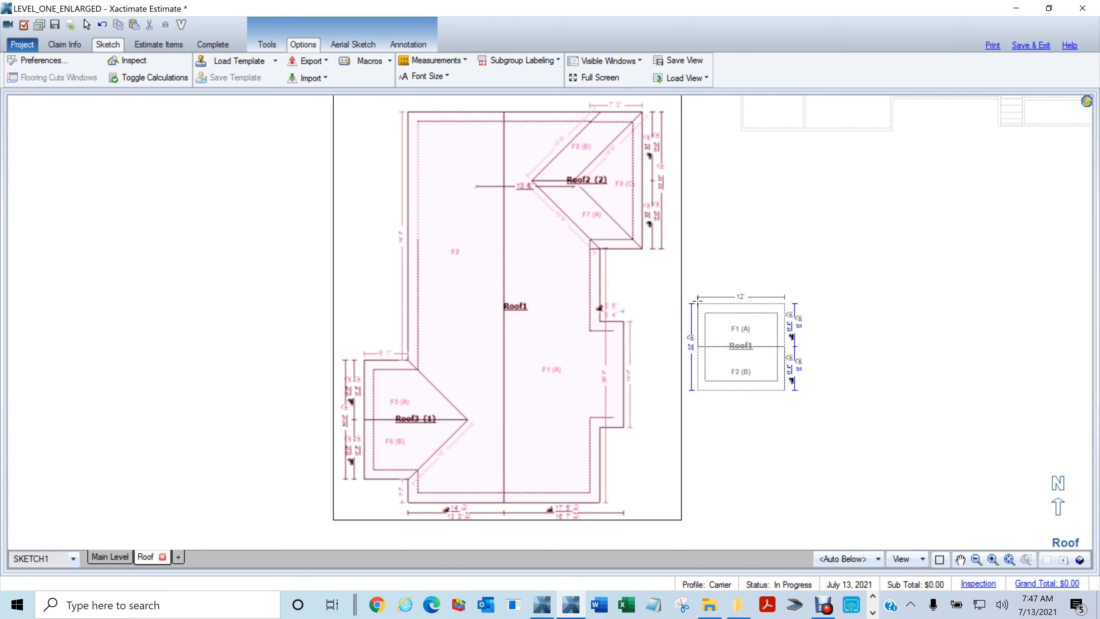
pyautogui.scroll(-4, 698, 300)
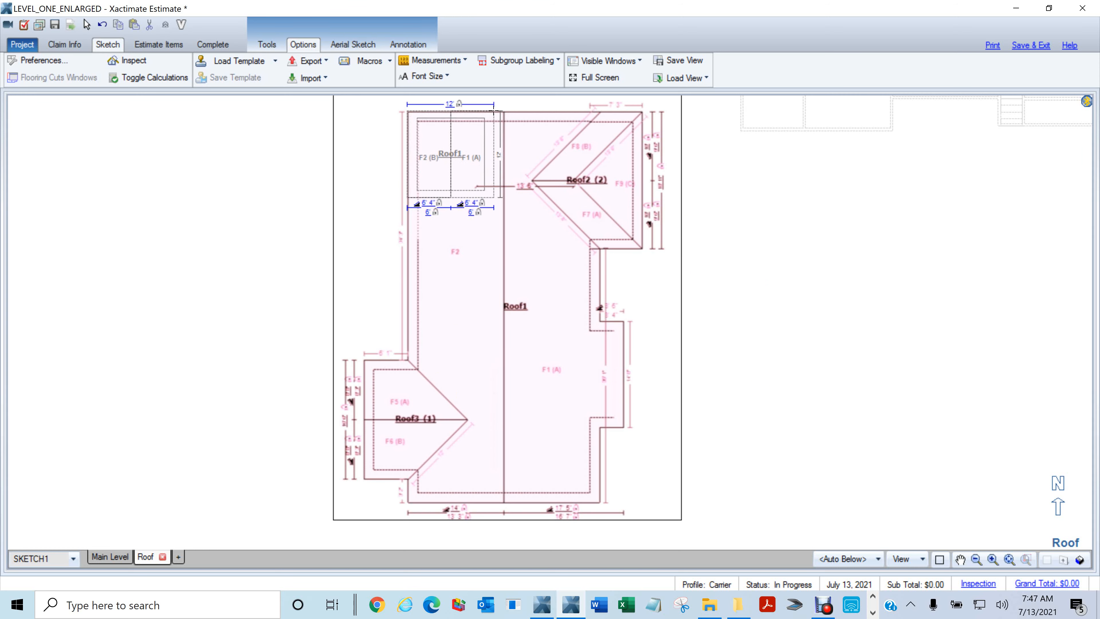
pyautogui.click(495, 114)
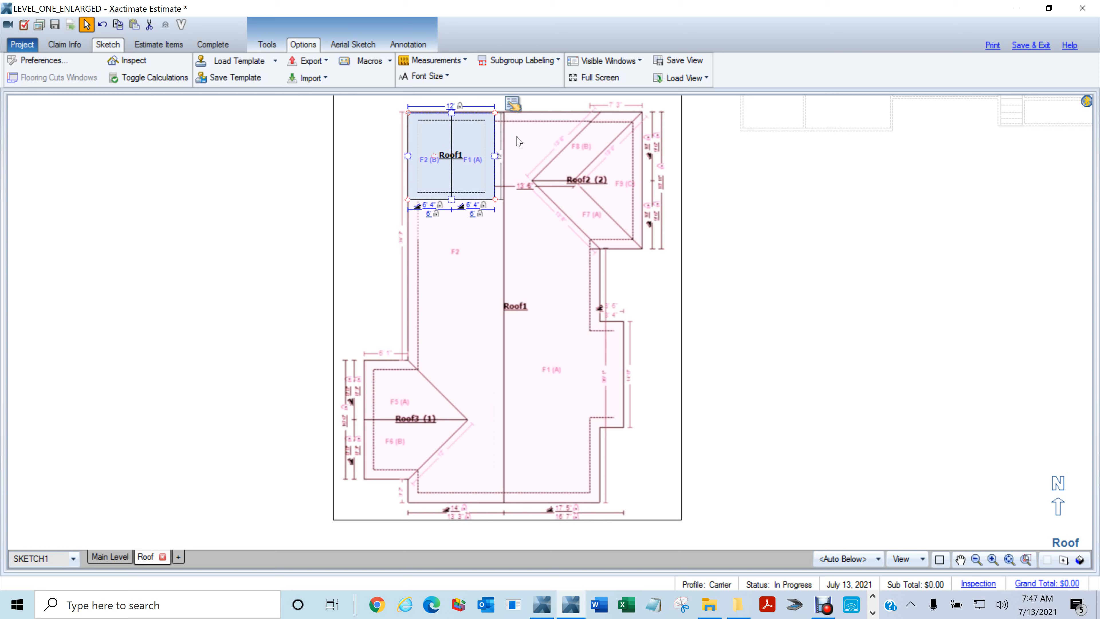
# Widen the gable roof to a span of about 26' 8", matching its east edge to Roof1's wall line below Roof2.
pyautogui.moveTo(515, 166); pyautogui.dragTo(531, 173)
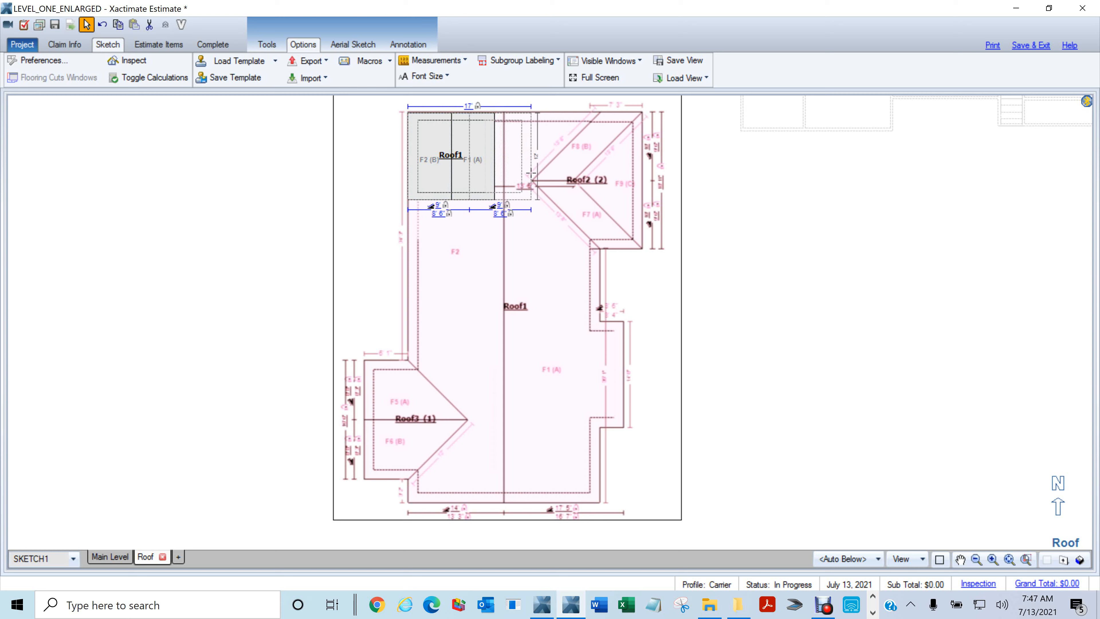
pyautogui.moveTo(530, 172); pyautogui.dragTo(594, 226)
pyautogui.moveTo(605, 312)
pyautogui.mouseDown()
pyautogui.moveTo(580, 286)
pyautogui.moveTo(583, 312)
pyautogui.moveTo(602, 304)
pyautogui.mouseUp()
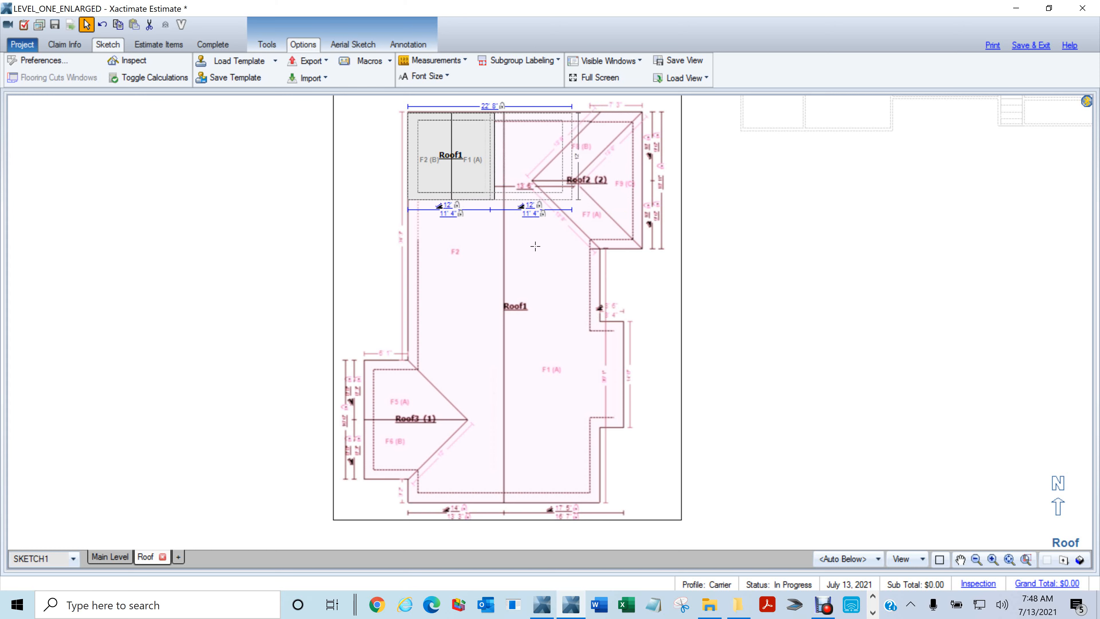
pyautogui.moveTo(536, 246); pyautogui.dragTo(563, 224)
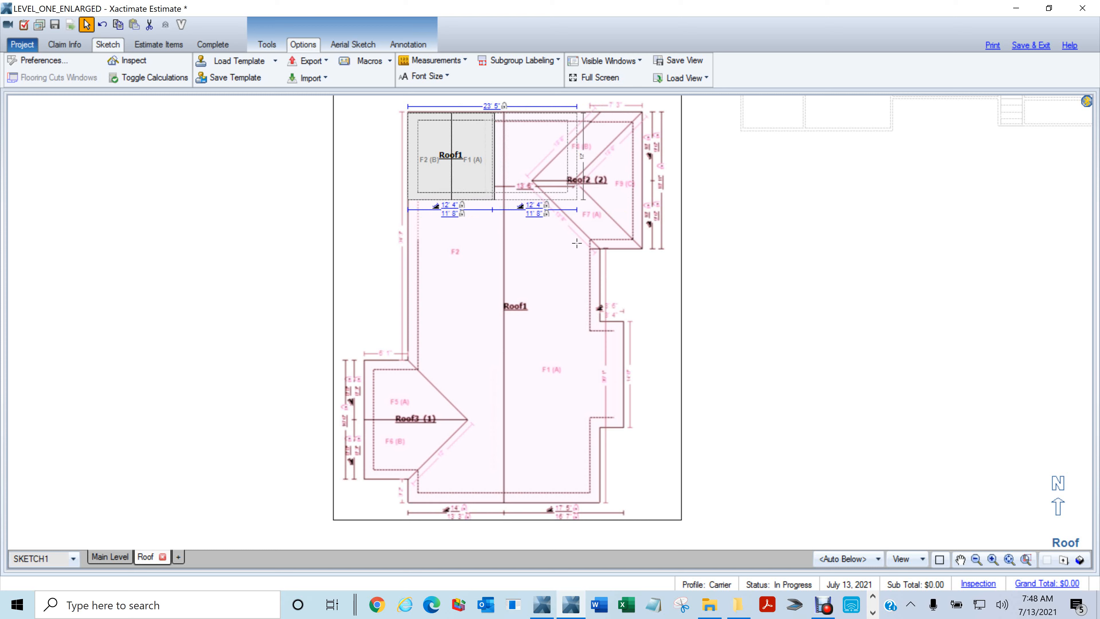
pyautogui.moveTo(582, 269); pyautogui.dragTo(599, 309)
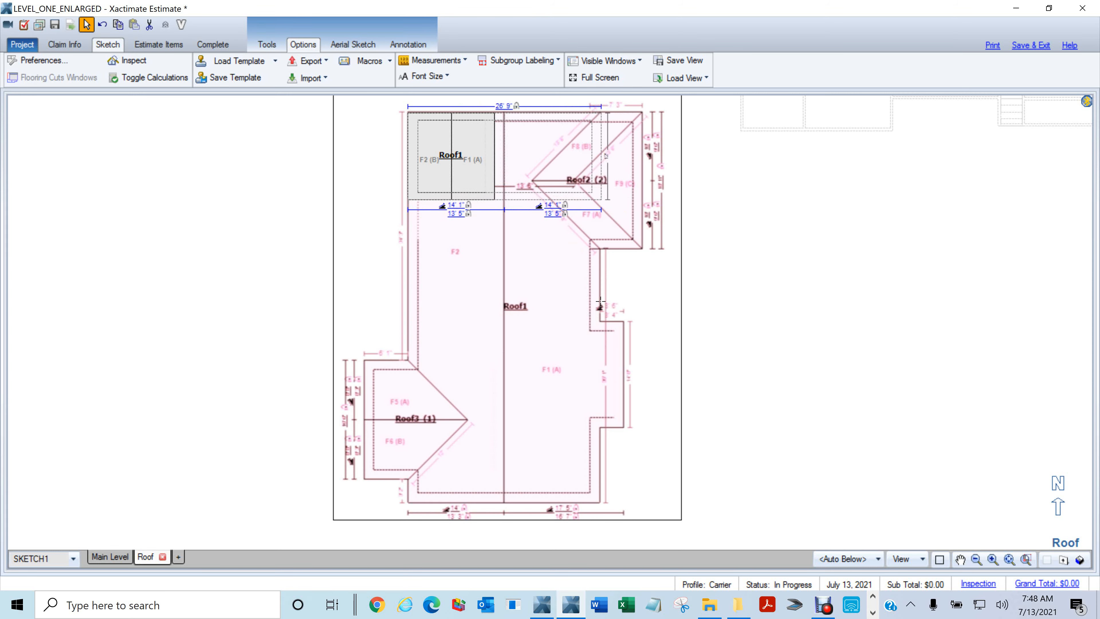
pyautogui.moveTo(599, 301); pyautogui.dragTo(599, 314)
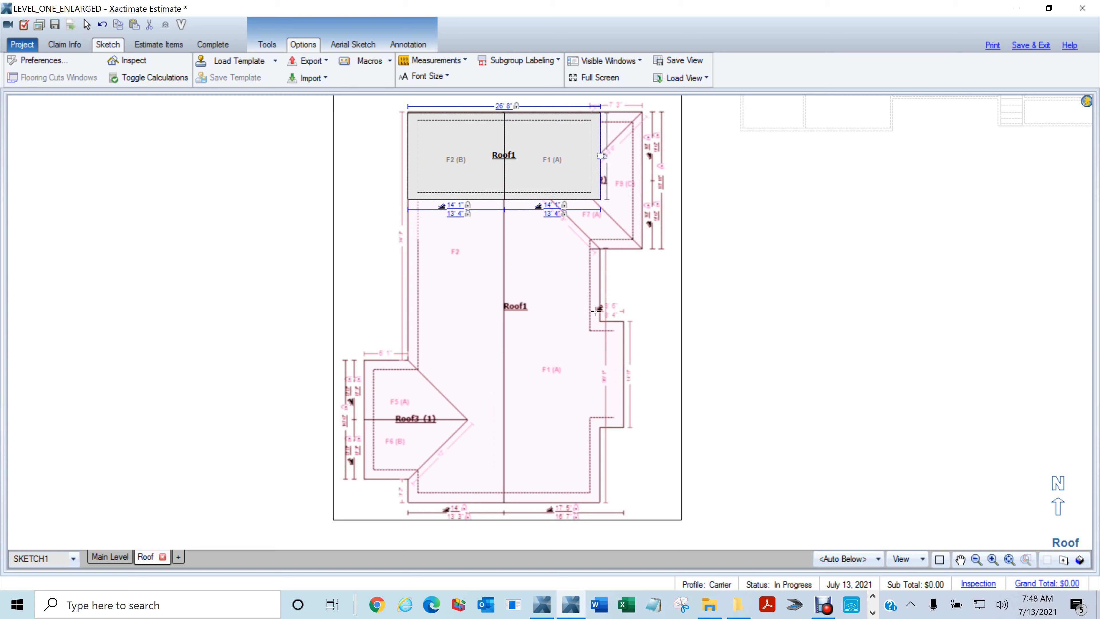
# Lengthen the gable roof to about 53' 10" along the Roof1 underlay and fine-tune its east edge against the traced line.
pyautogui.click(519, 177)
pyautogui.moveTo(506, 197); pyautogui.dragTo(523, 502)
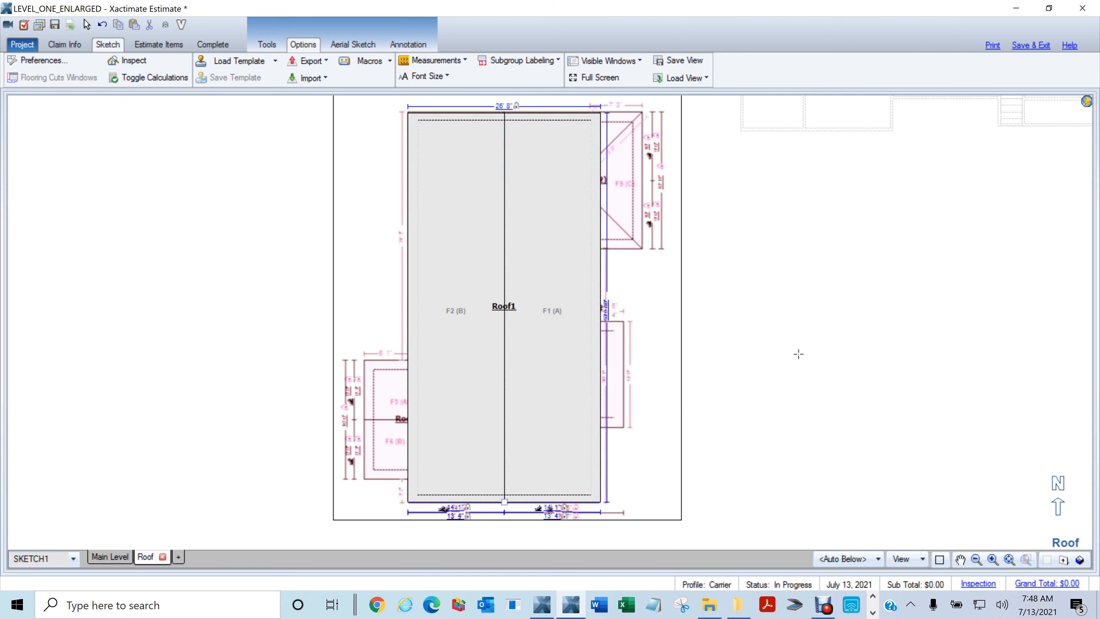
pyautogui.scroll(5, 619, 303)
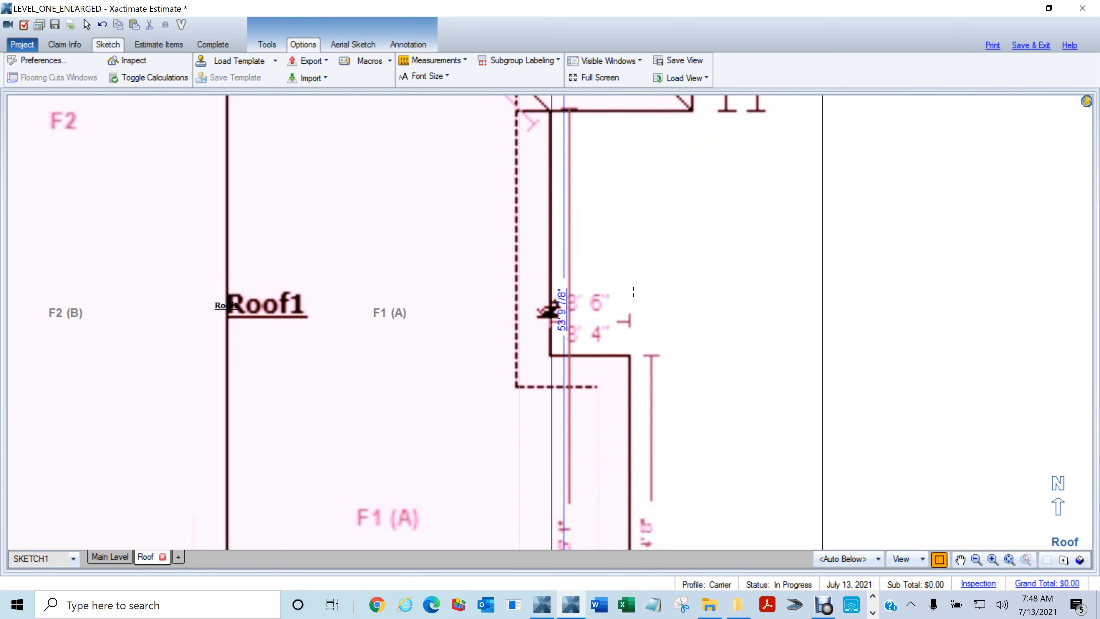
pyautogui.rightClick(464, 340)
pyautogui.moveTo(551, 306); pyautogui.dragTo(547, 309)
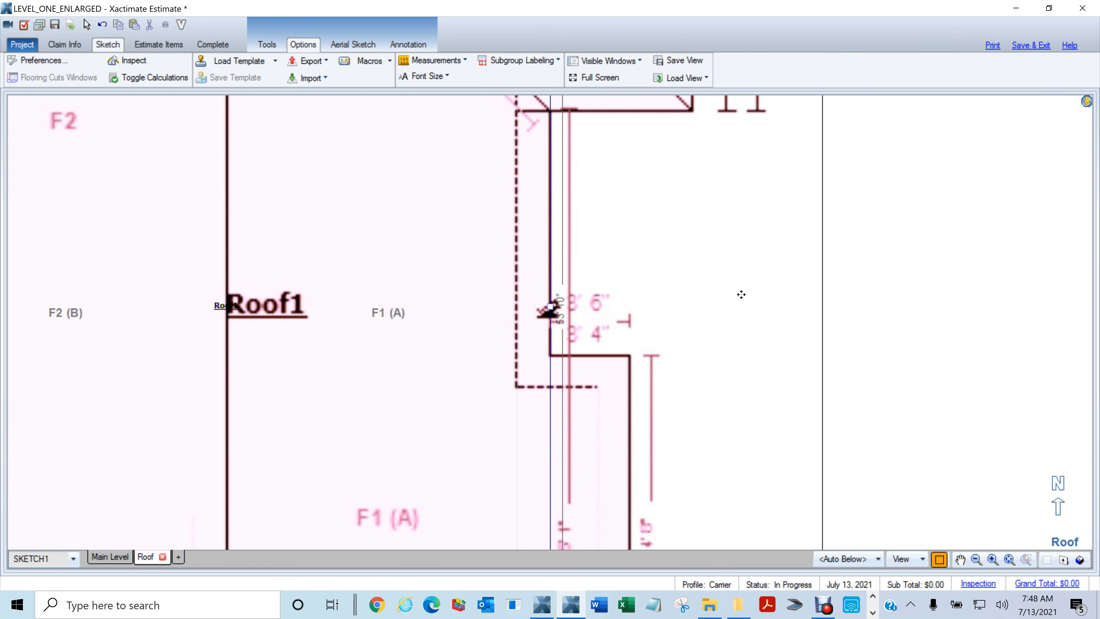
# Align the gable roof's south edge exactly with the underlay's lower Roof1 line, making the roof about 54' long.
pyautogui.scroll(-3, 741, 293)
pyautogui.scroll(5, 600, 511)
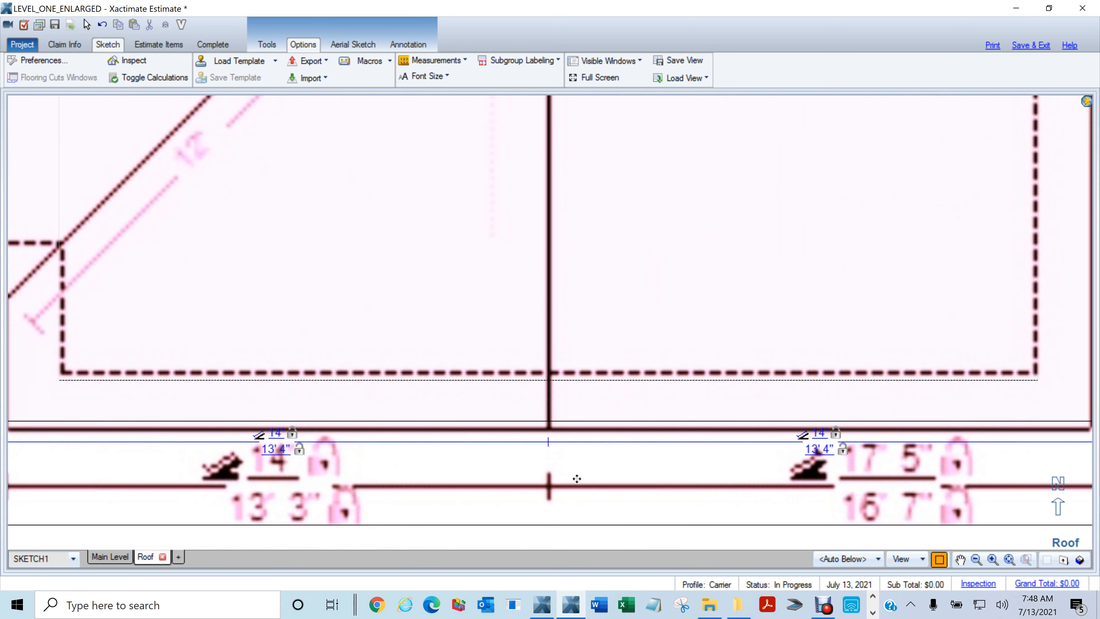
pyautogui.moveTo(548, 421); pyautogui.dragTo(551, 429)
pyautogui.scroll(-5, 596, 392)
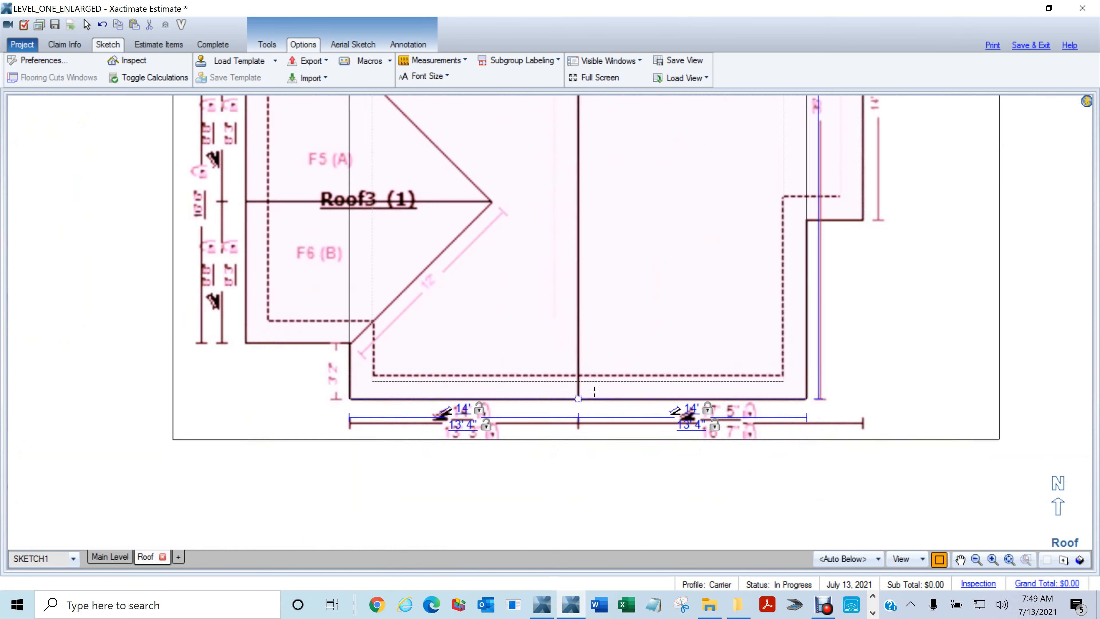
pyautogui.scroll(-3, 835, 321)
pyautogui.moveTo(666, 272); pyautogui.dragTo(544, 409)
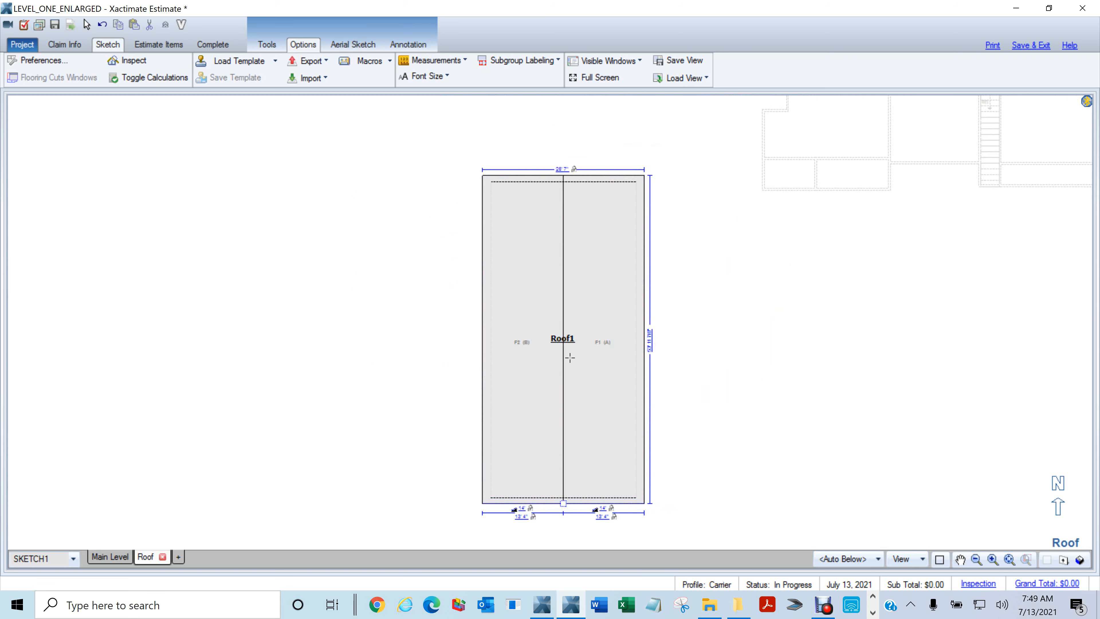
pyautogui.press('Escape')
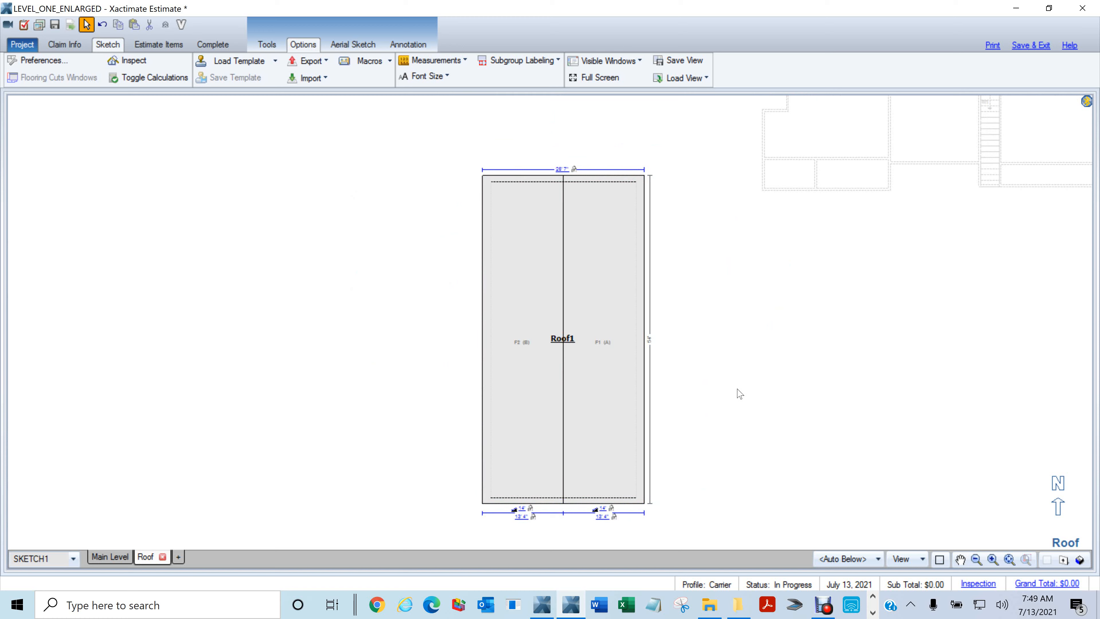
# Make the selected gable roof's fill transparent and hide the underlay image beneath it.
pyautogui.click(570, 354)
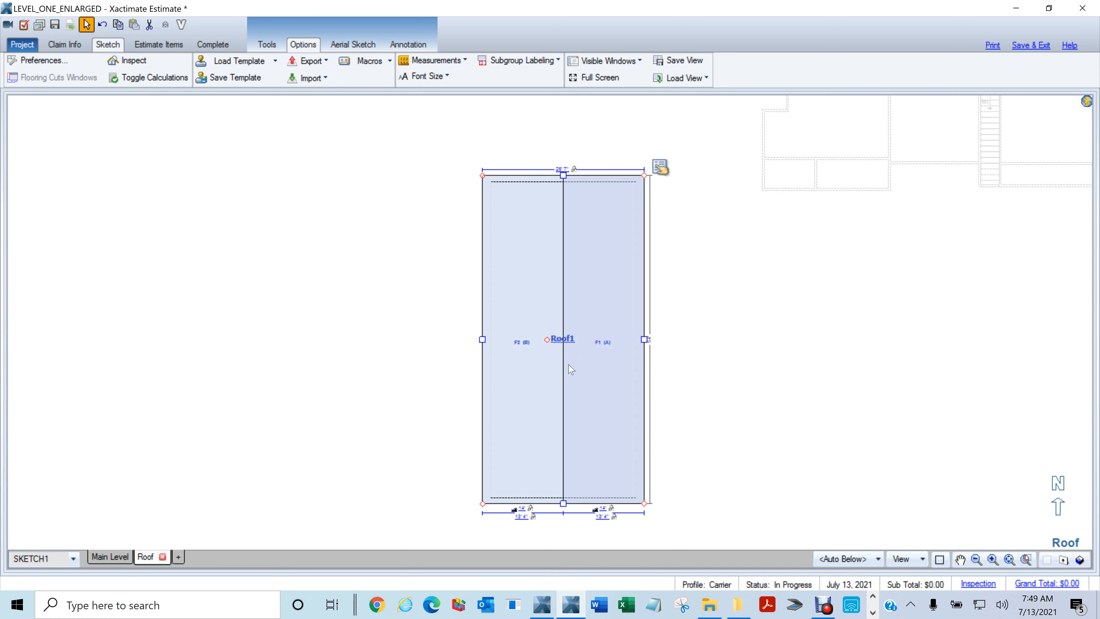
pyautogui.scroll(2, 573, 369)
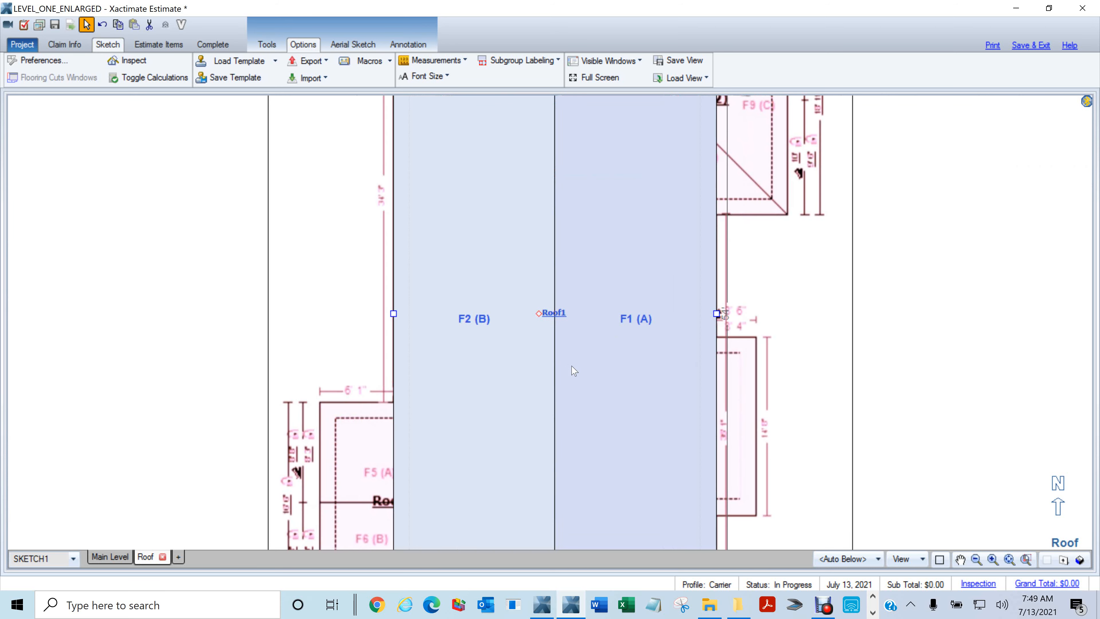
pyautogui.press('t')
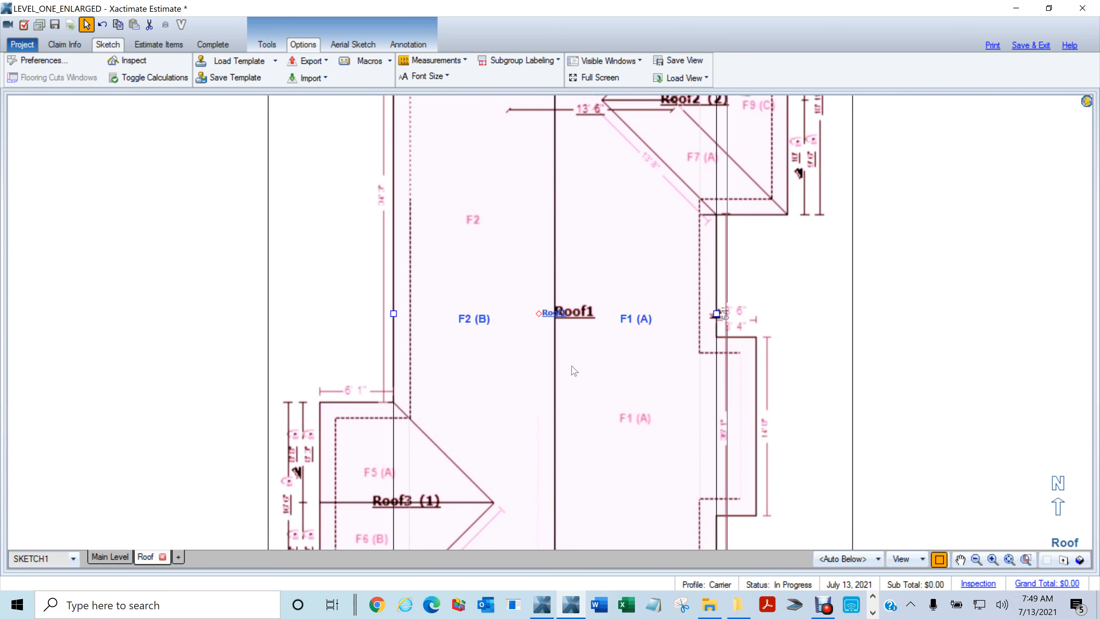
pyautogui.hotkey('ctrl', 'u')
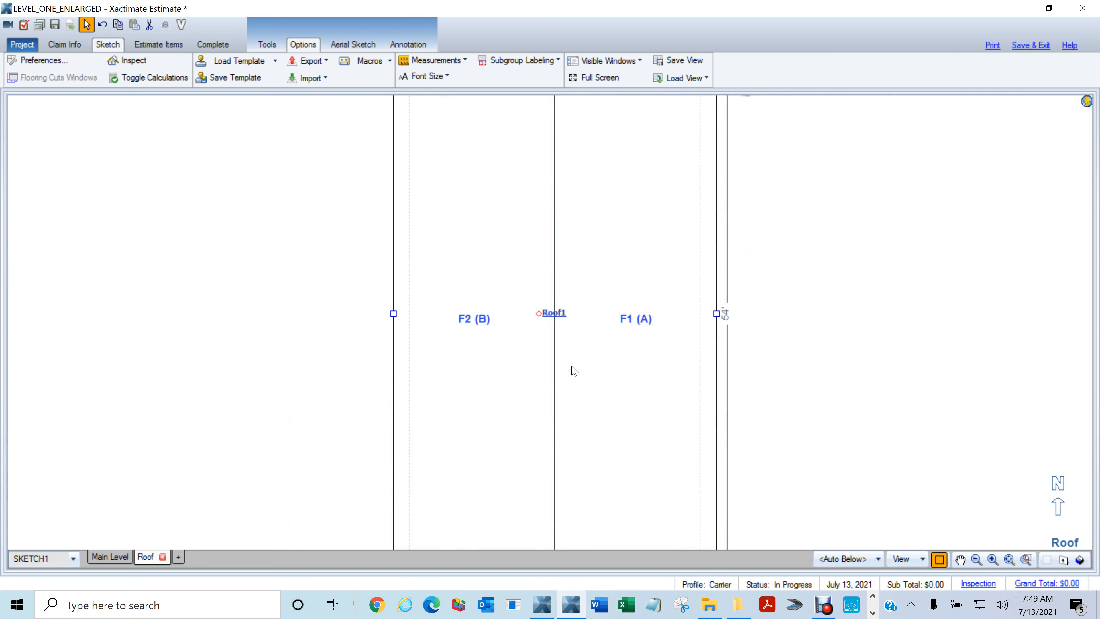
# Review Roof1's properties, including its roof type, overhangs, rafters, span and slope, leaving its name as is.
pyautogui.doubleClick(550, 315)
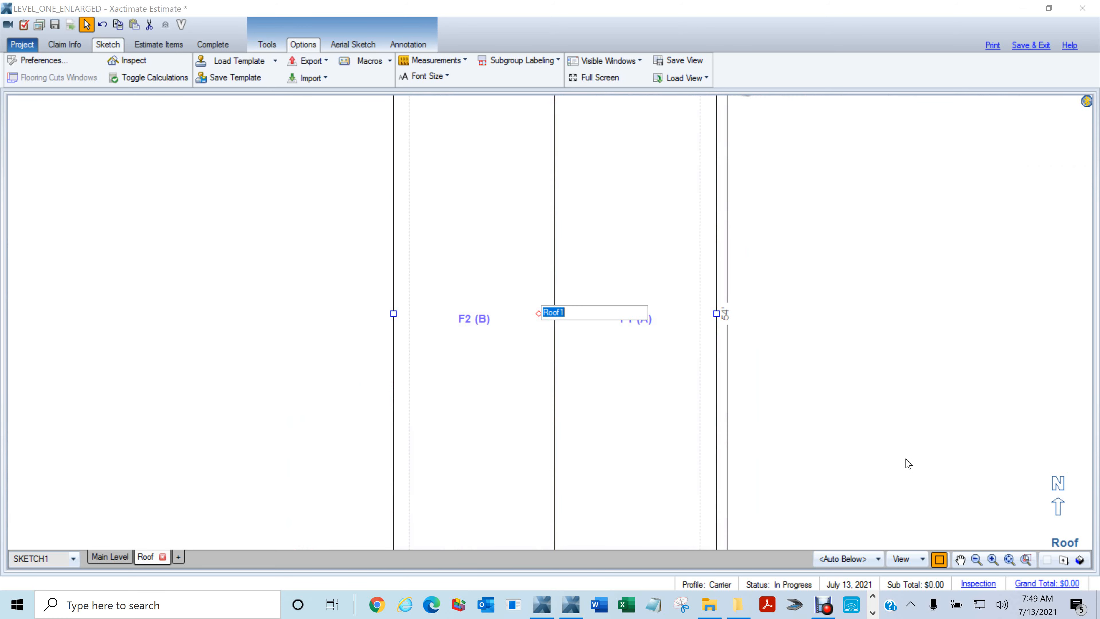
pyautogui.click(924, 474)
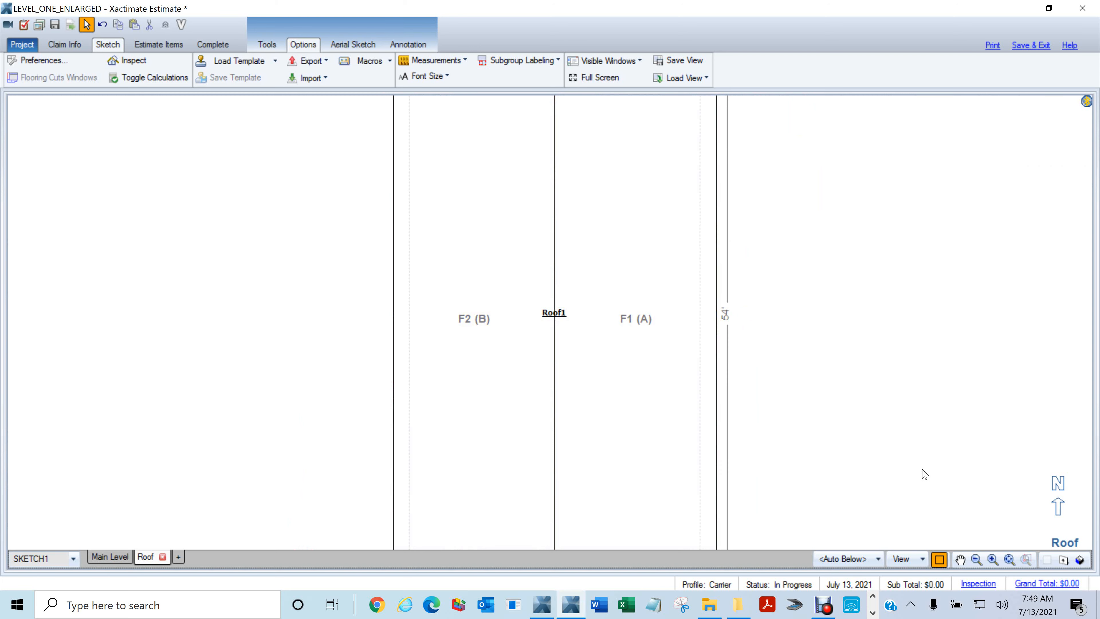
pyautogui.click(556, 318)
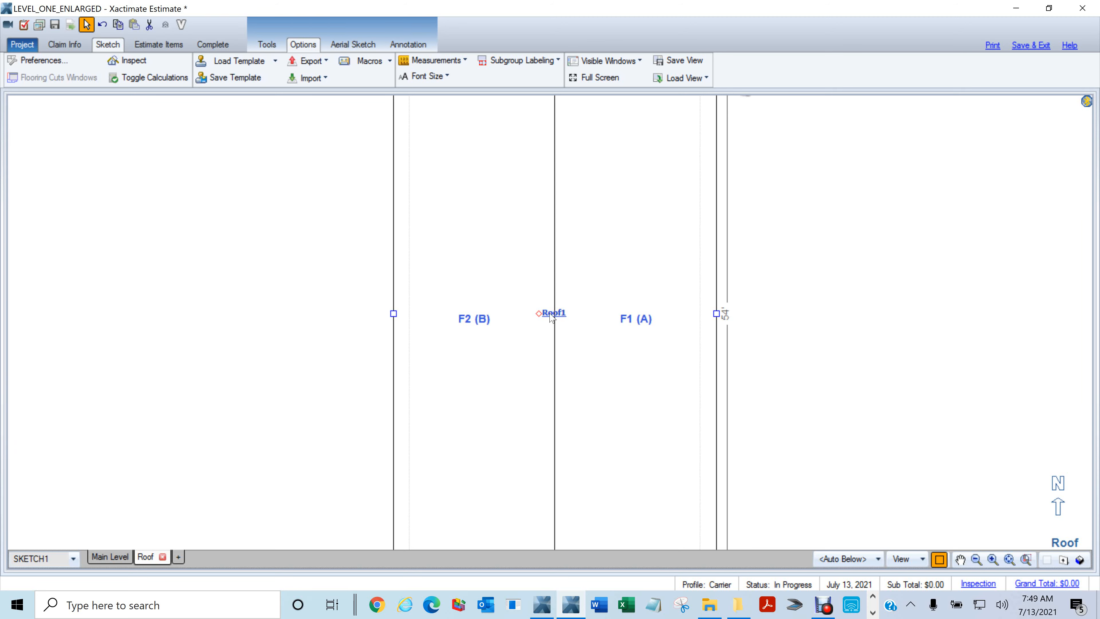
pyautogui.doubleClick(548, 318)
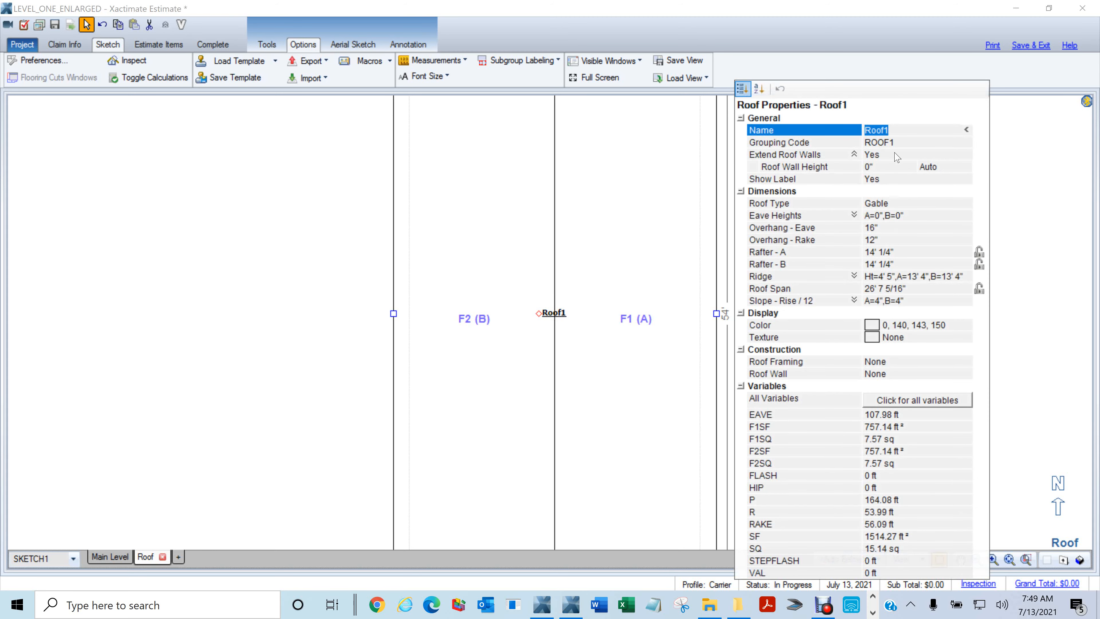
pyautogui.click(304, 304)
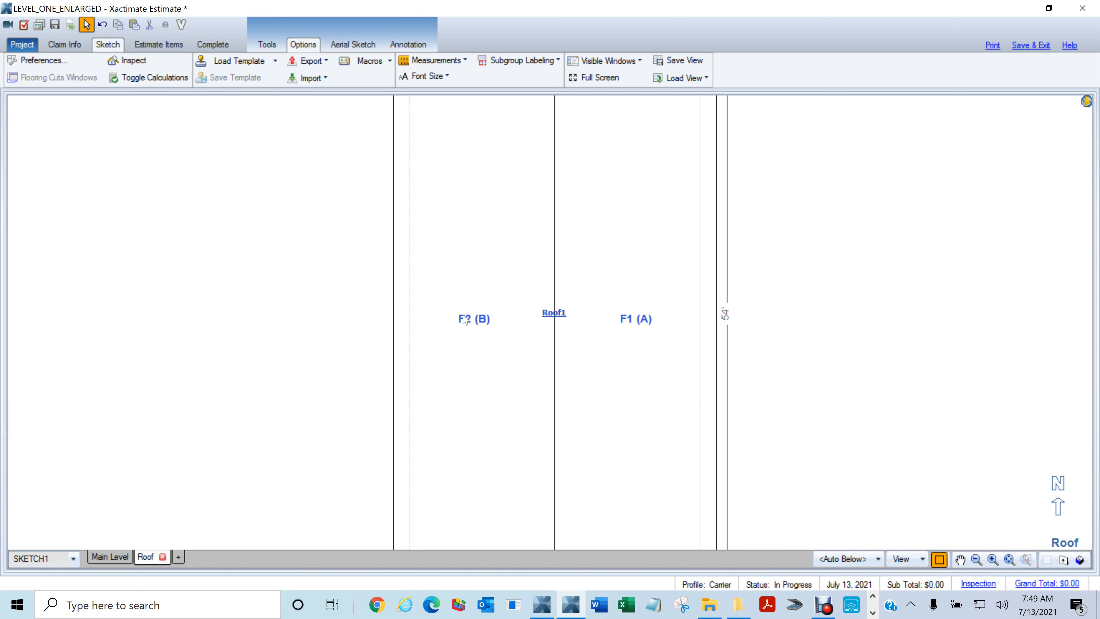
# Open the Word document Xactimate Level one.docx from its project folder.
pyautogui.scroll(-2, 821, 330)
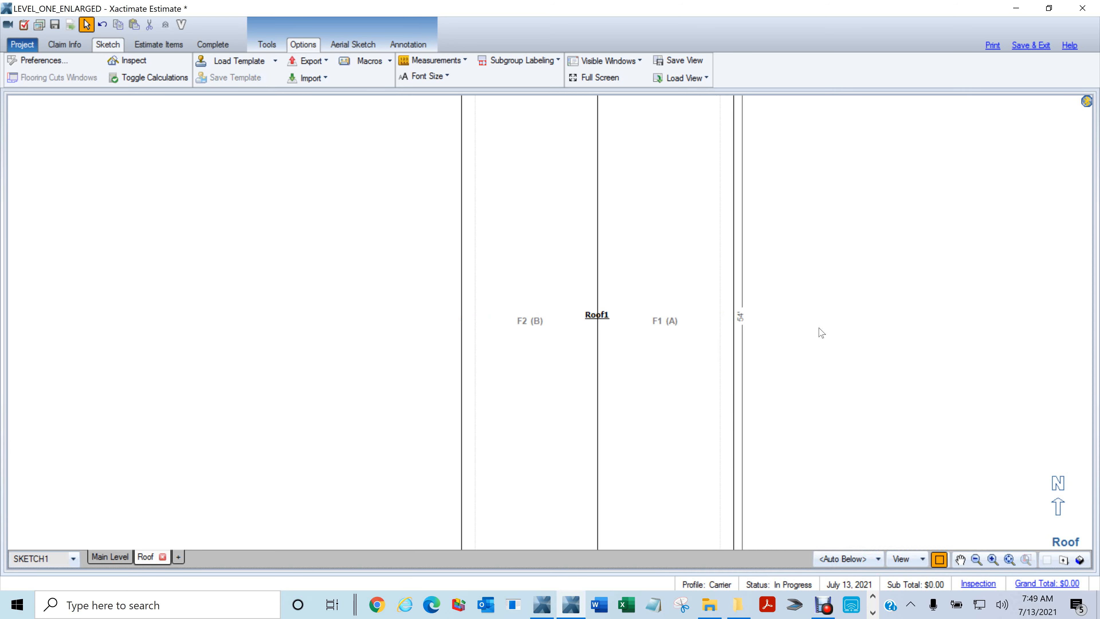
pyautogui.moveTo(693, 262)
pyautogui.mouseDown()
pyautogui.moveTo(595, 277)
pyautogui.moveTo(599, 256)
pyautogui.mouseUp()
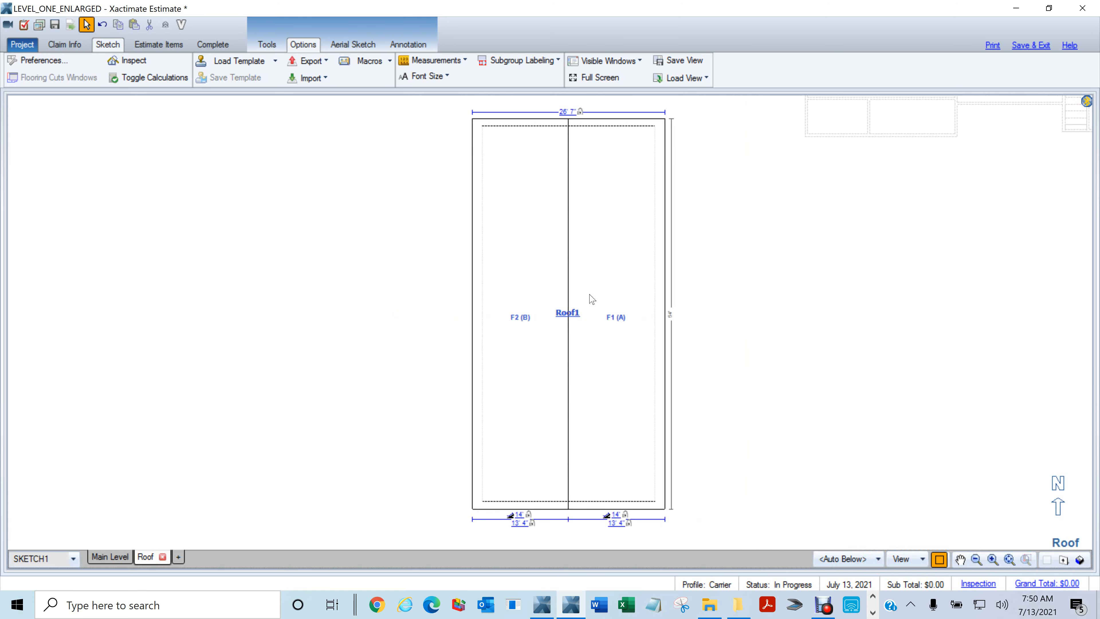
pyautogui.rightClick(606, 607)
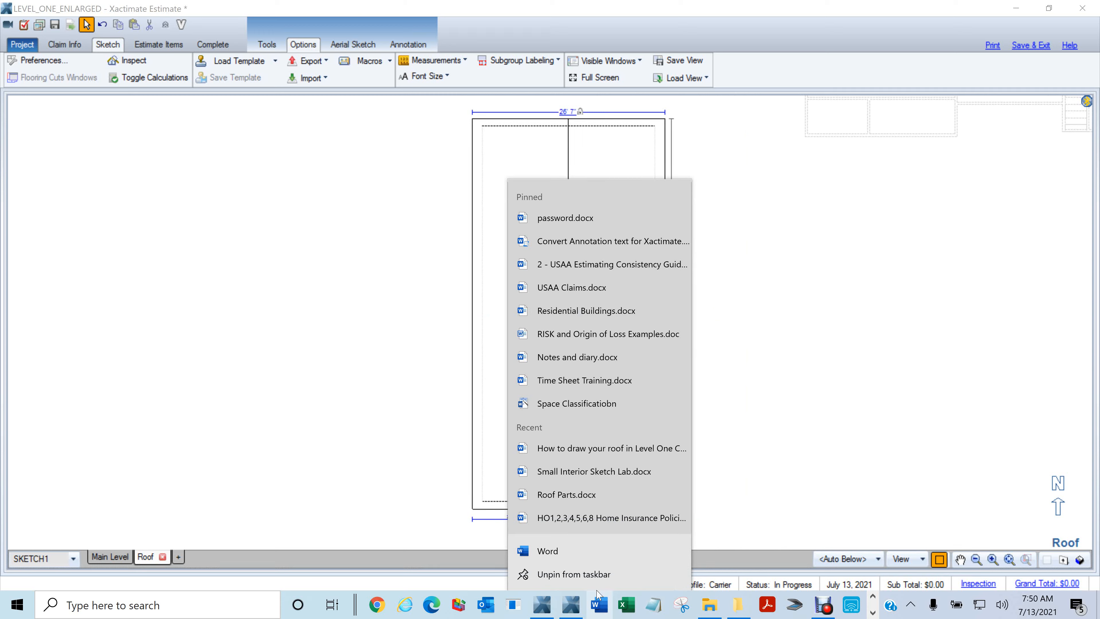
pyautogui.click(485, 508)
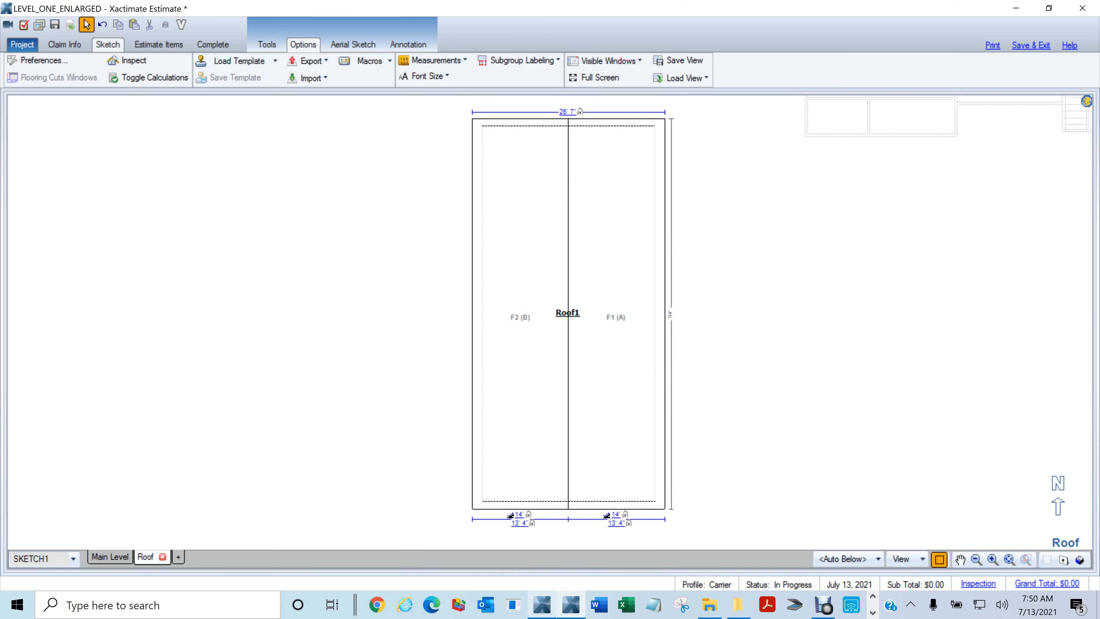
pyautogui.click(744, 610)
pyautogui.doubleClick(615, 158)
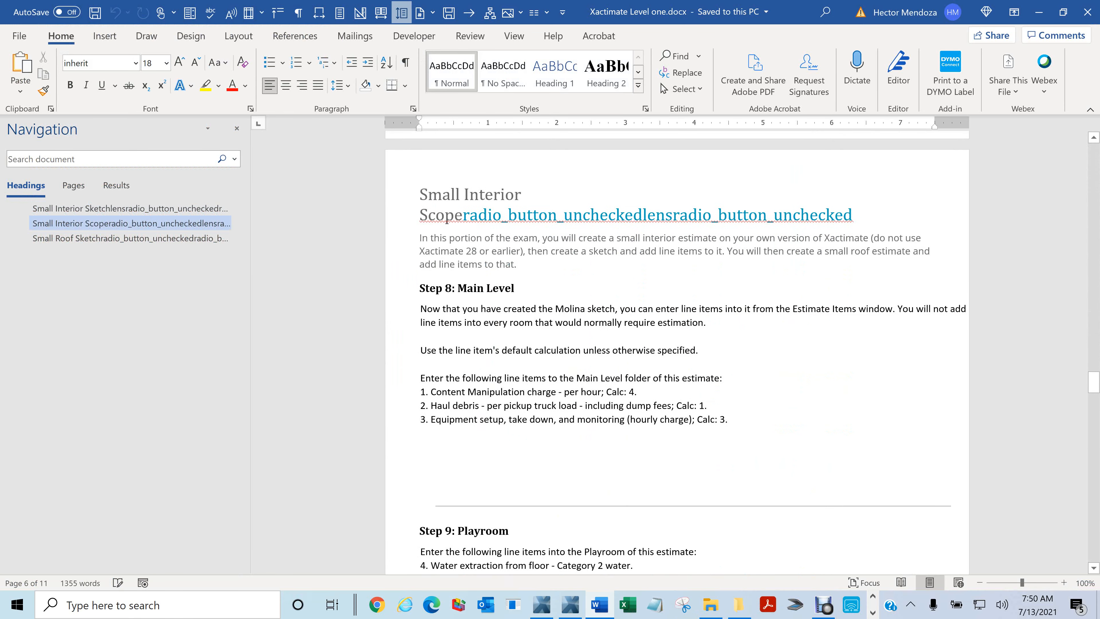
# Read the roof specifications in Step 13 of the document, including the main roof size, subgroups, slope and eave and rake overhangs.
pyautogui.scroll(-8, 677, 352)
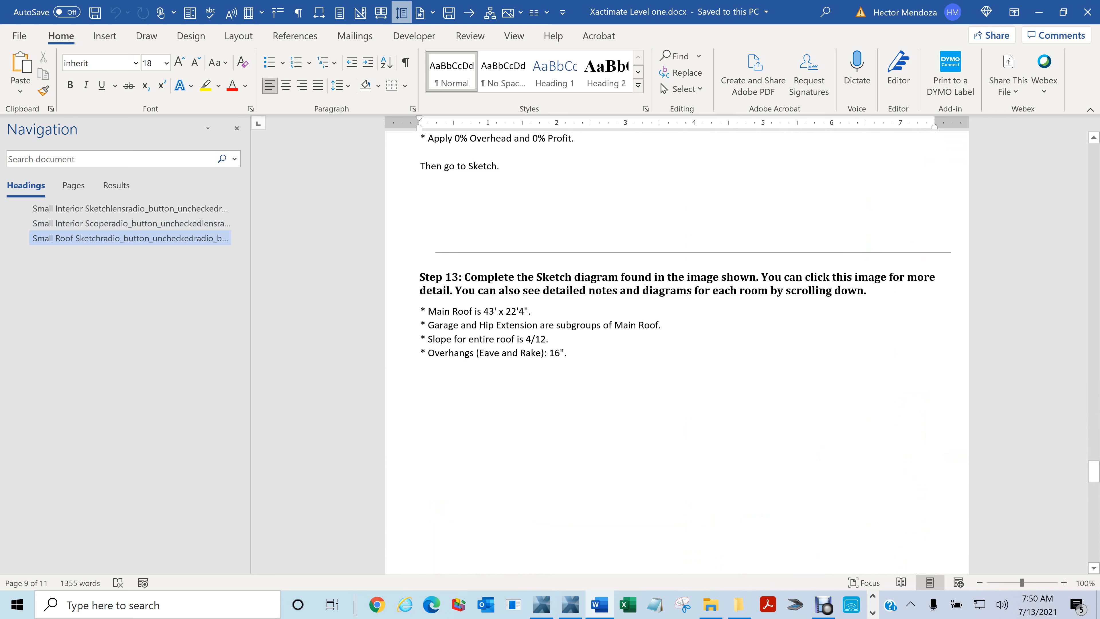
pyautogui.scroll(4, 677, 353)
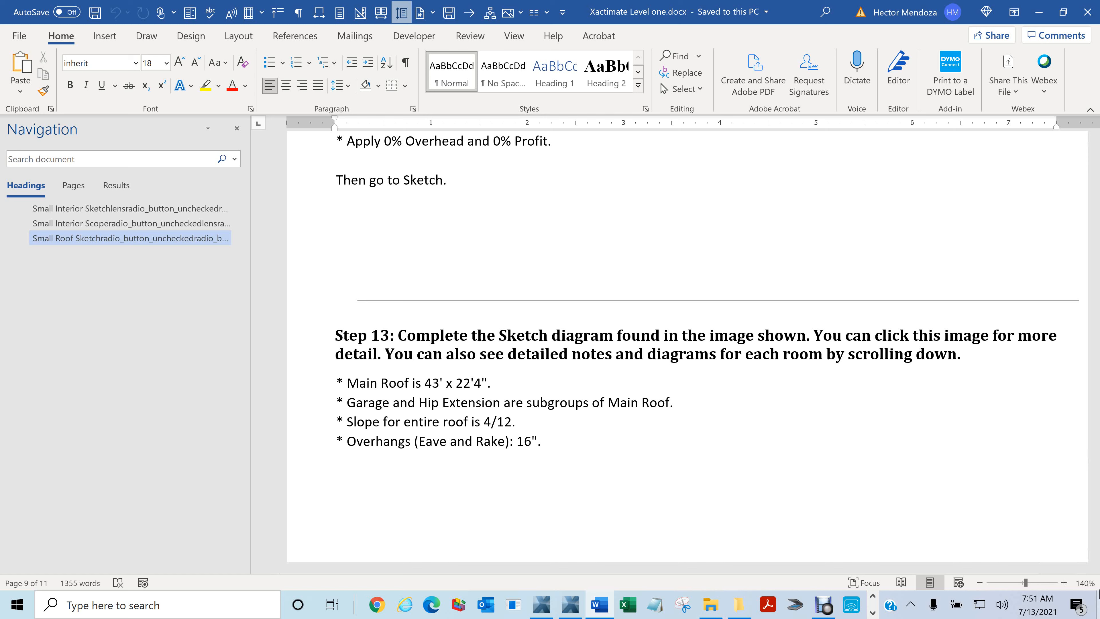
pyautogui.scroll(-1, 688, 346)
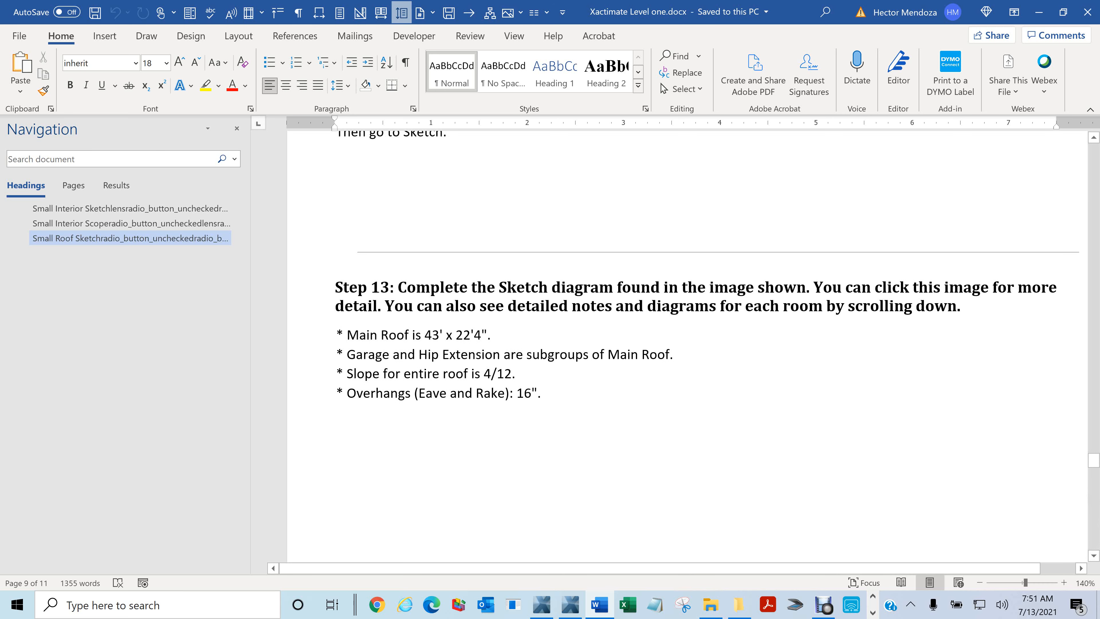
pyautogui.scroll(-2, 689, 347)
pyautogui.scroll(-1, 688, 346)
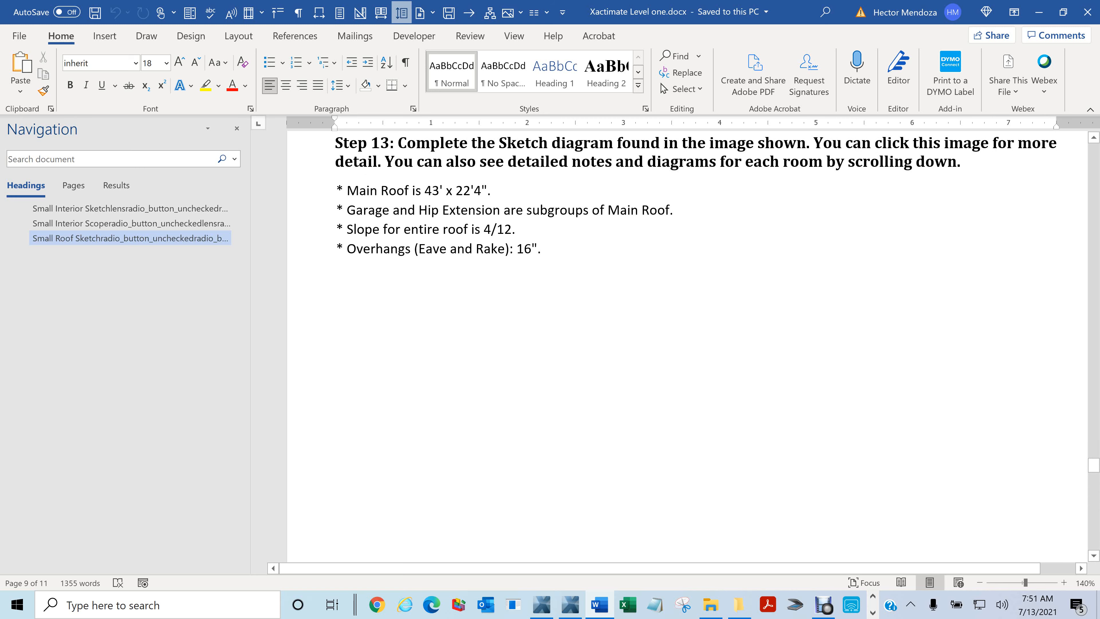
pyautogui.keyDown('ctrl'); pyautogui.scroll(9, 689, 347); pyautogui.keyUp('ctrl')
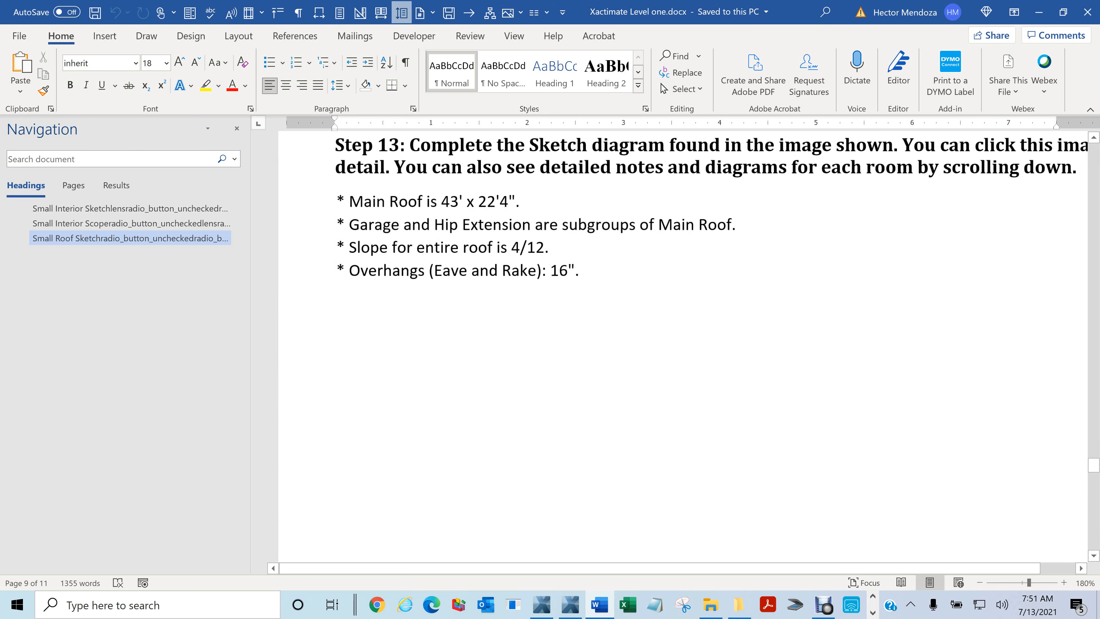
pyautogui.keyDown('ctrl'); pyautogui.scroll(4, 689, 347); pyautogui.keyUp('ctrl')
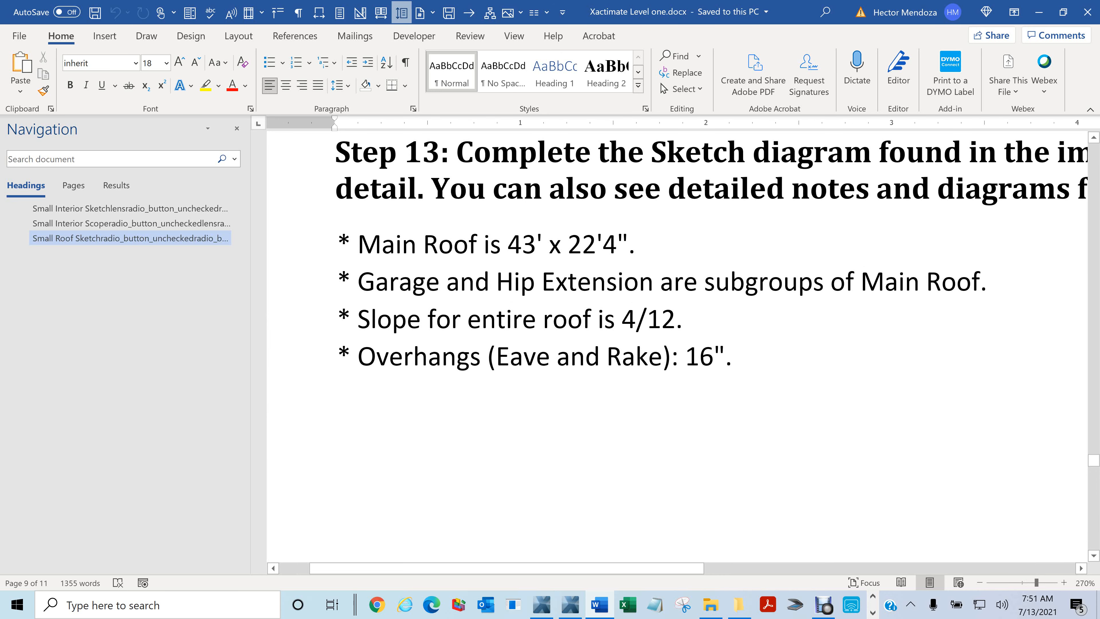
pyautogui.moveTo(622, 320); pyautogui.dragTo(676, 320)
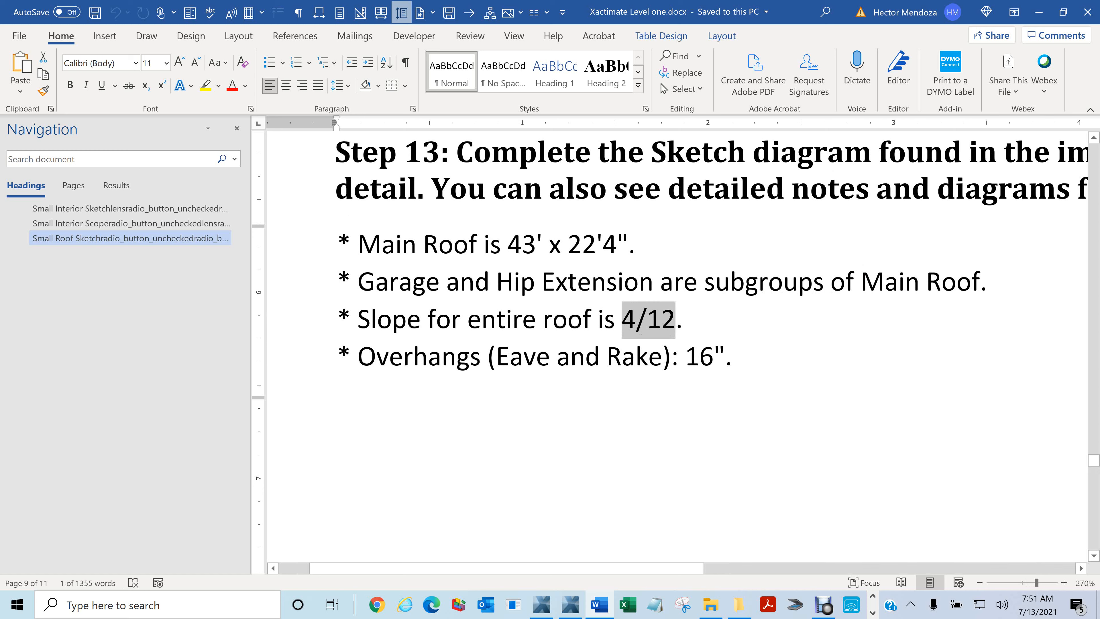
pyautogui.click(733, 356)
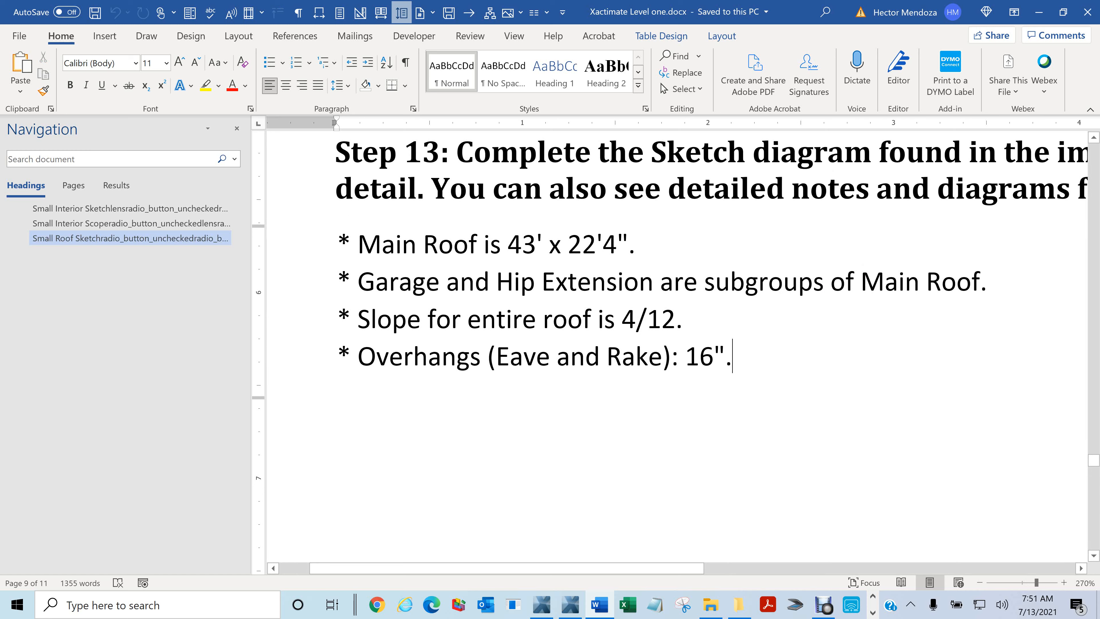
pyautogui.moveTo(686, 356); pyautogui.dragTo(726, 357)
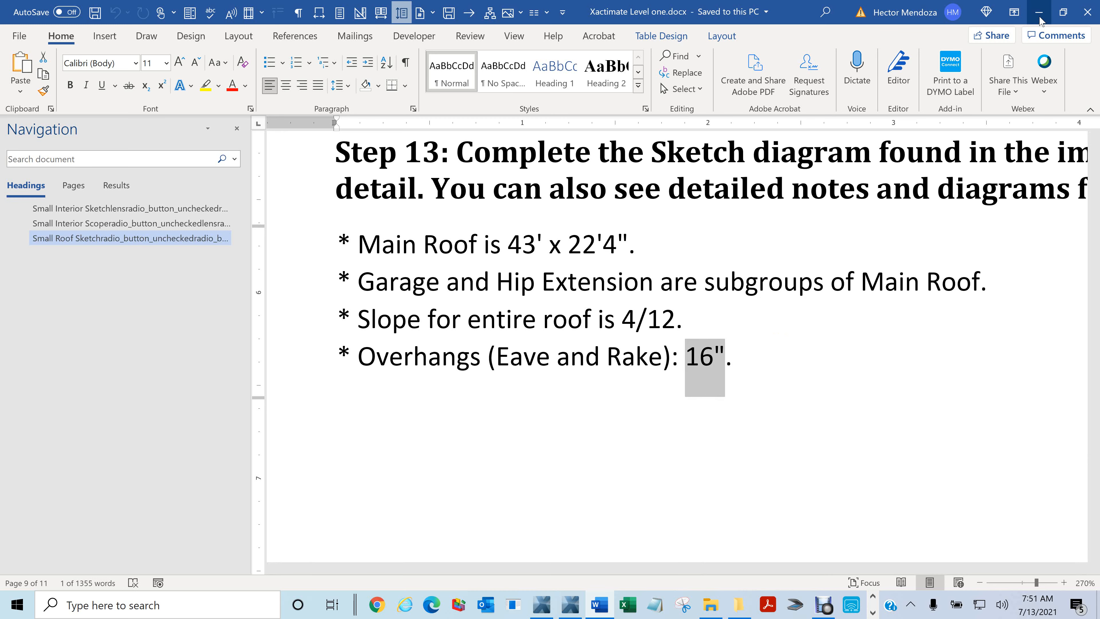
# Return to the Xactimate sketch and set Roof1's rake overhang to 16" in its roof properties.
pyautogui.click(1039, 12)
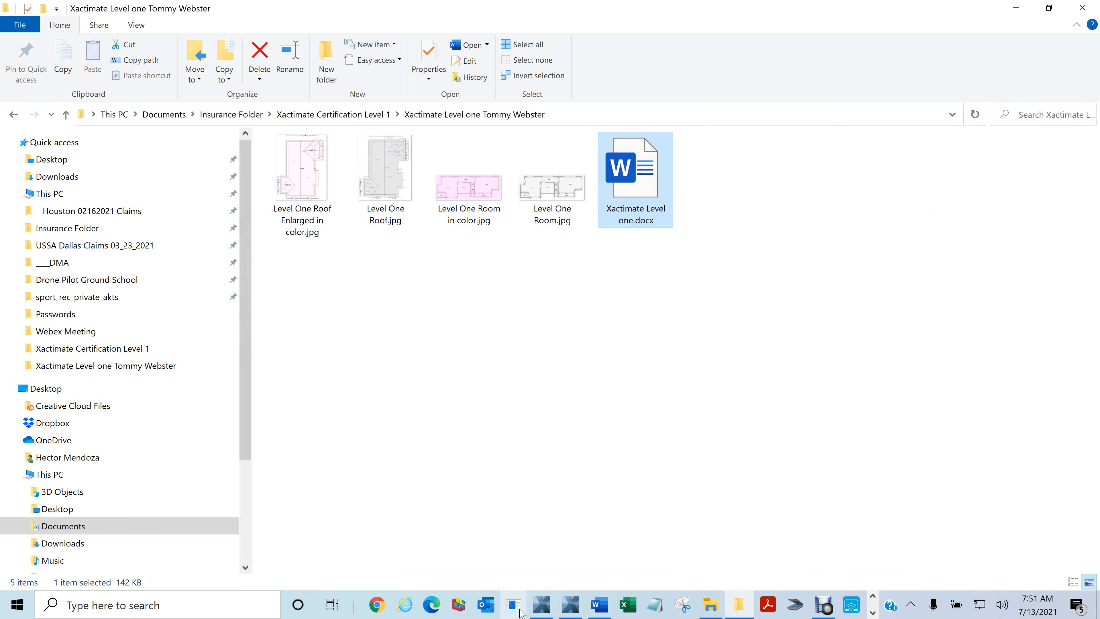
pyautogui.hotkey('alt', 'Tab')
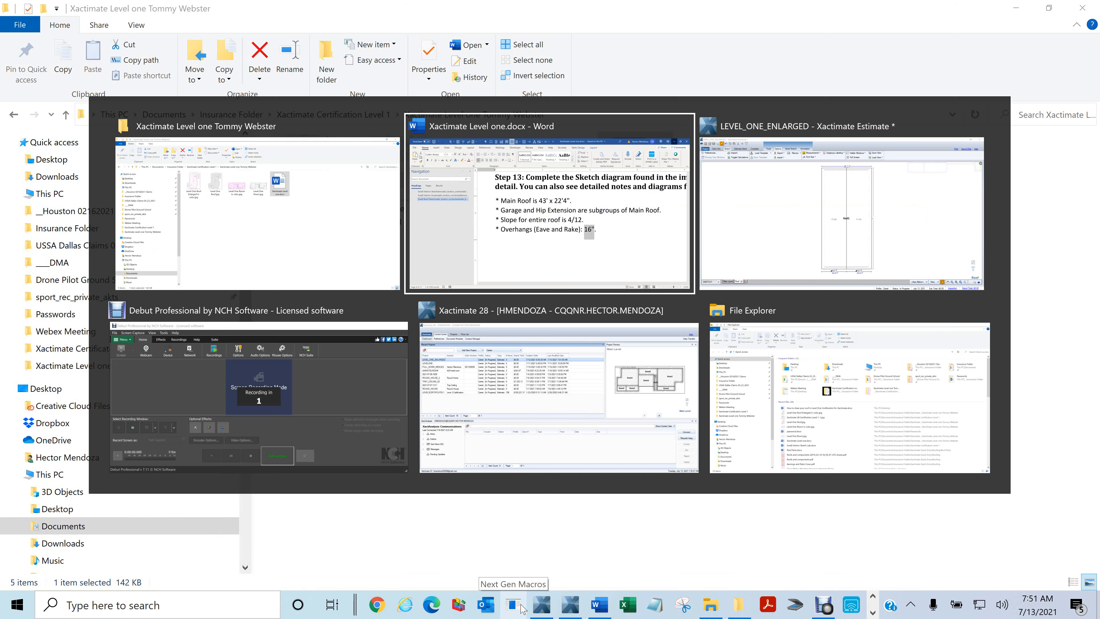
pyautogui.hotkey('alt', 'Tab')
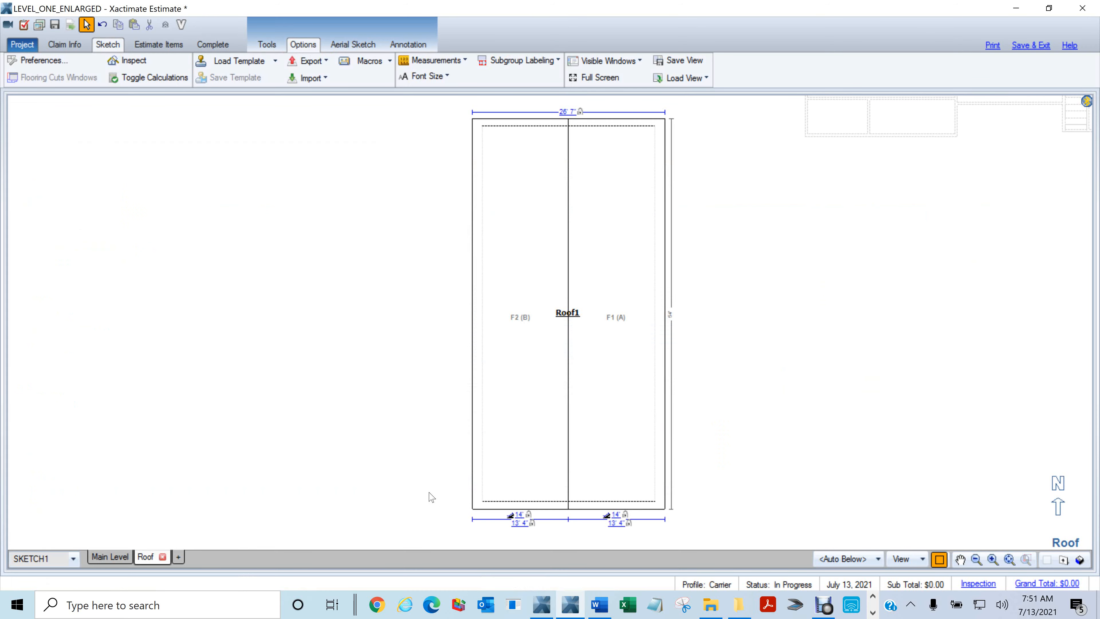
pyautogui.click(564, 318)
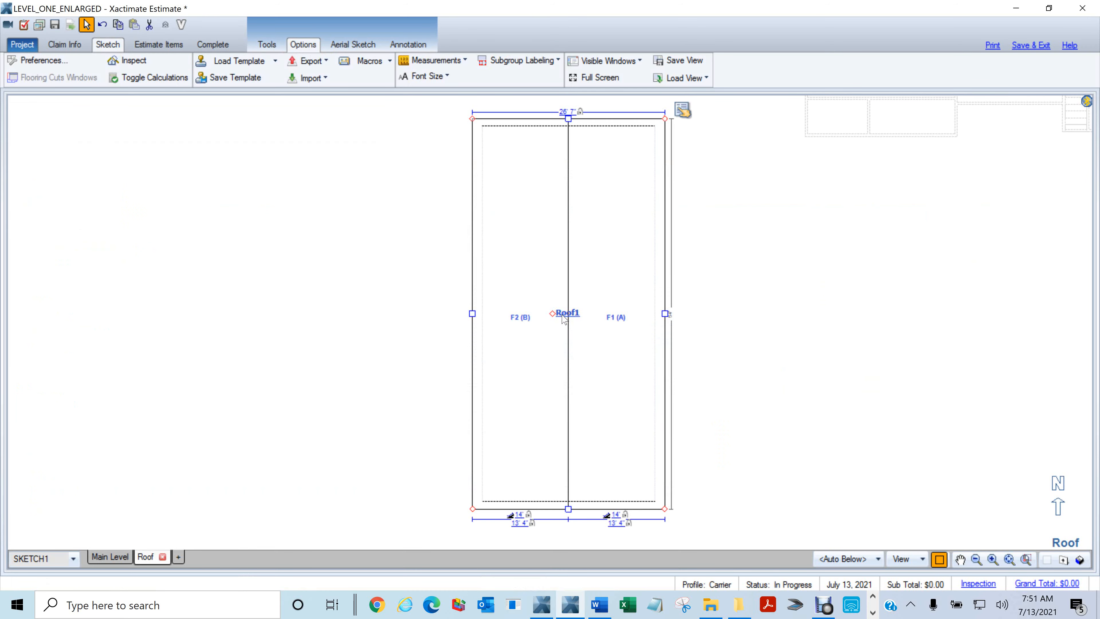
pyautogui.click(683, 110)
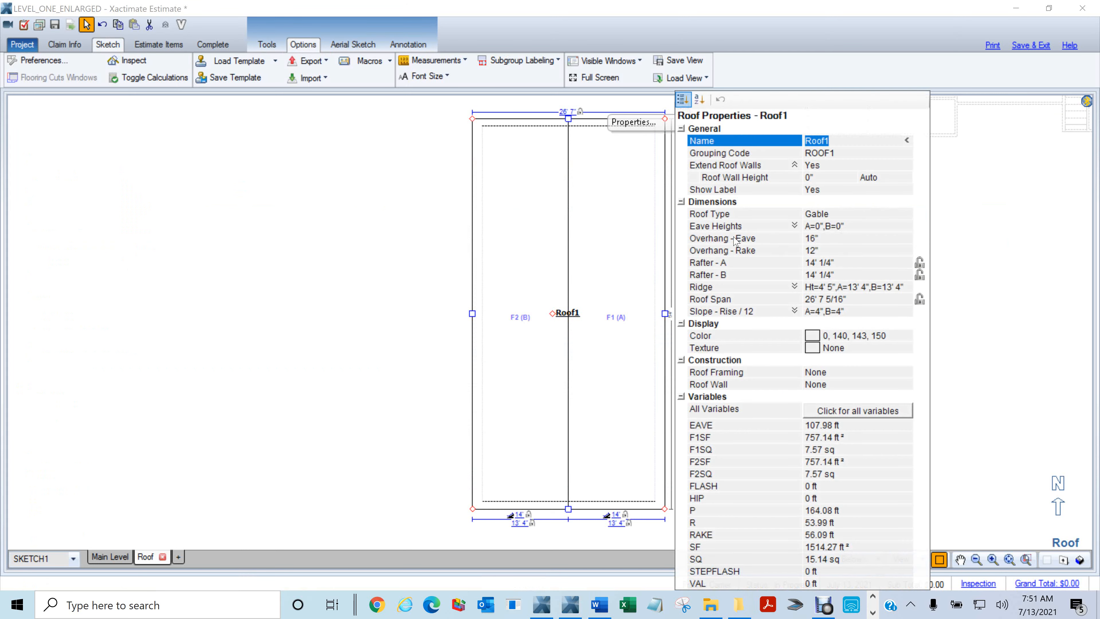
pyautogui.click(716, 239)
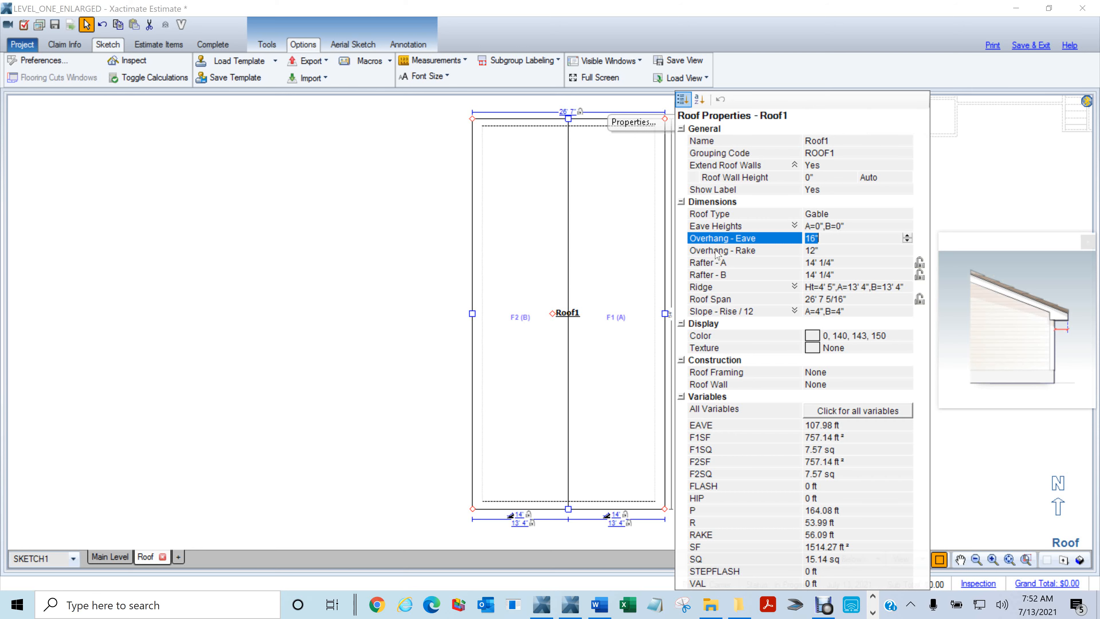
pyautogui.click(717, 252)
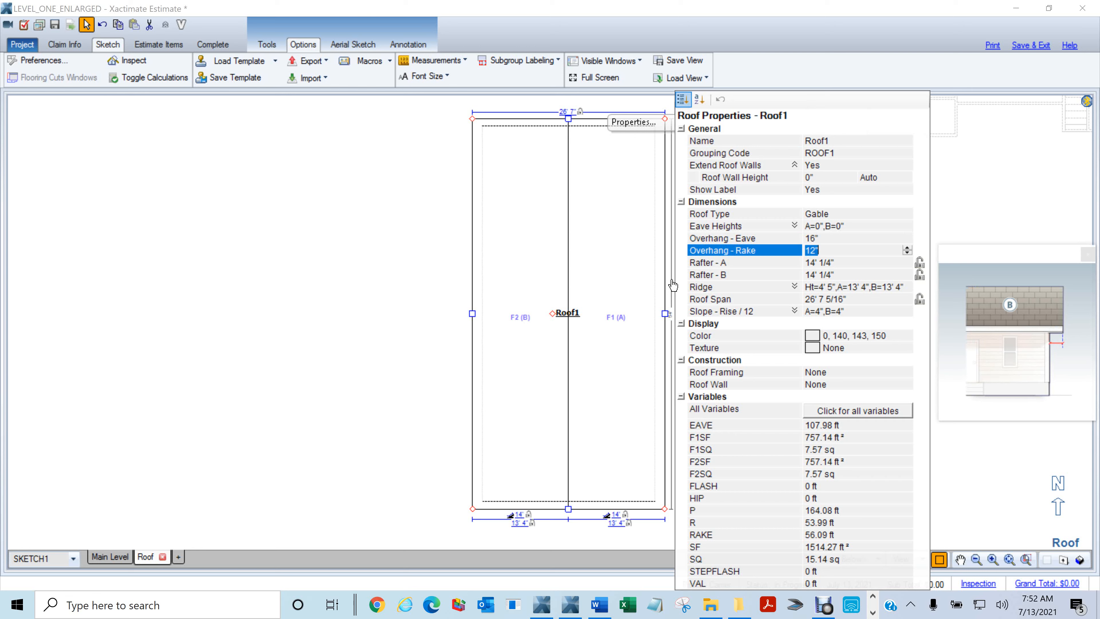
pyautogui.write('16')
pyautogui.press('Return')
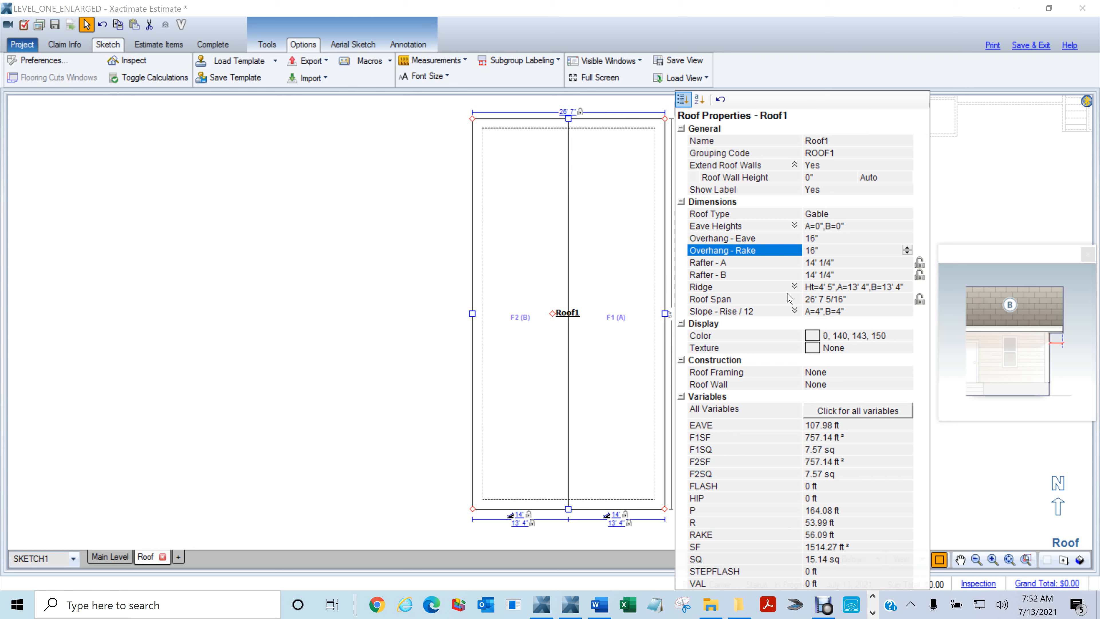
pyautogui.click(239, 228)
# Show the underlay image again and check the overhang offset of Roof1's north roof wall against it.
pyautogui.scroll(5, 646, 219)
pyautogui.moveTo(578, 186); pyautogui.dragTo(631, 435)
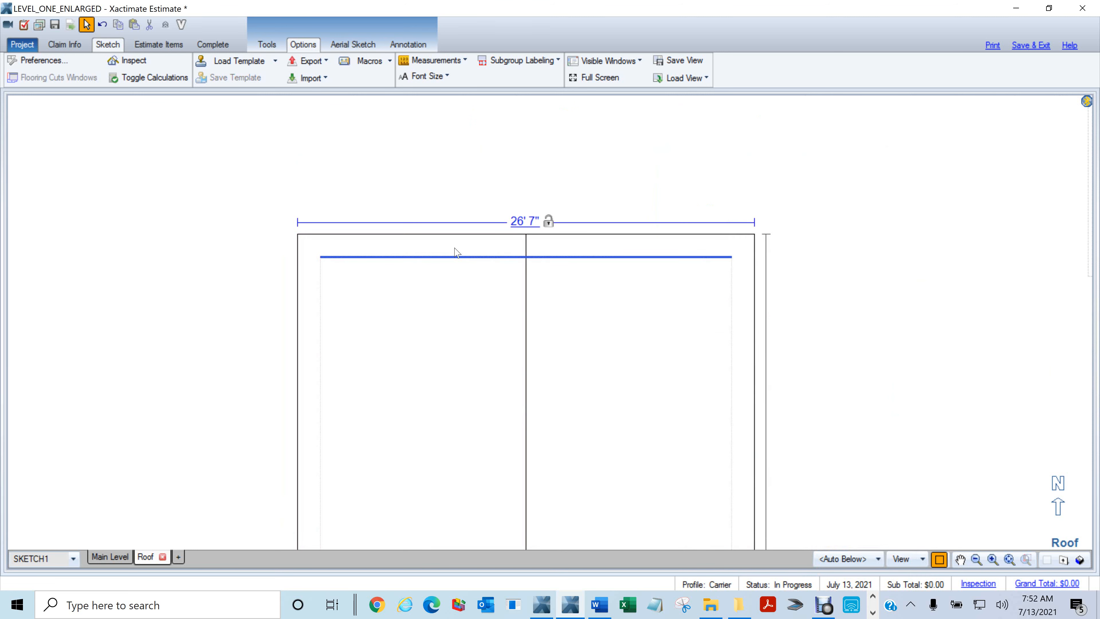
pyautogui.click(451, 257)
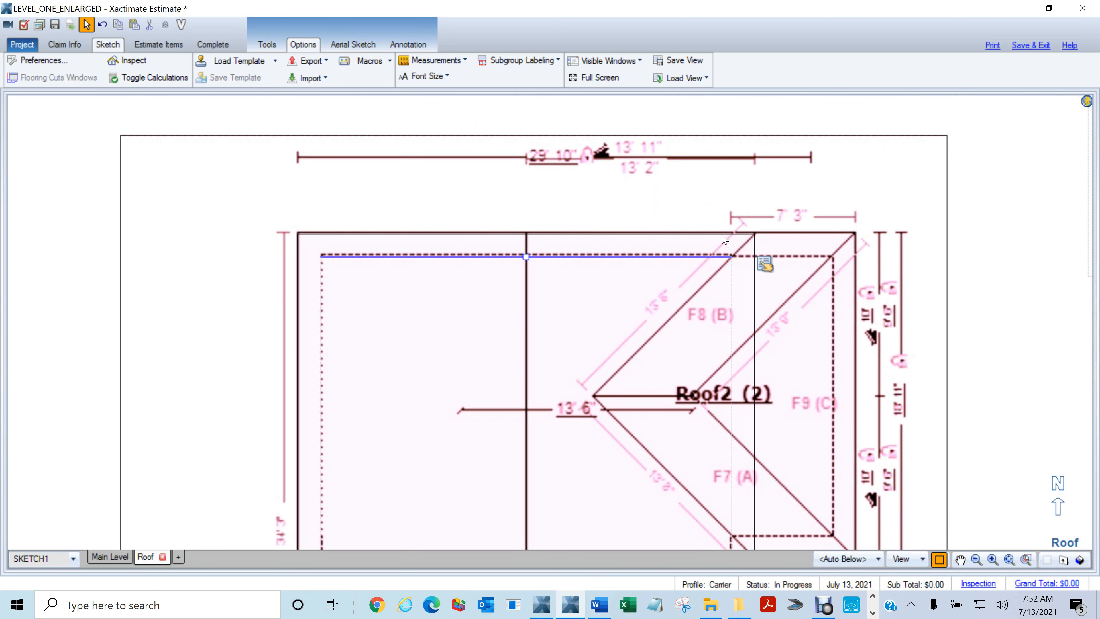
pyautogui.click(765, 264)
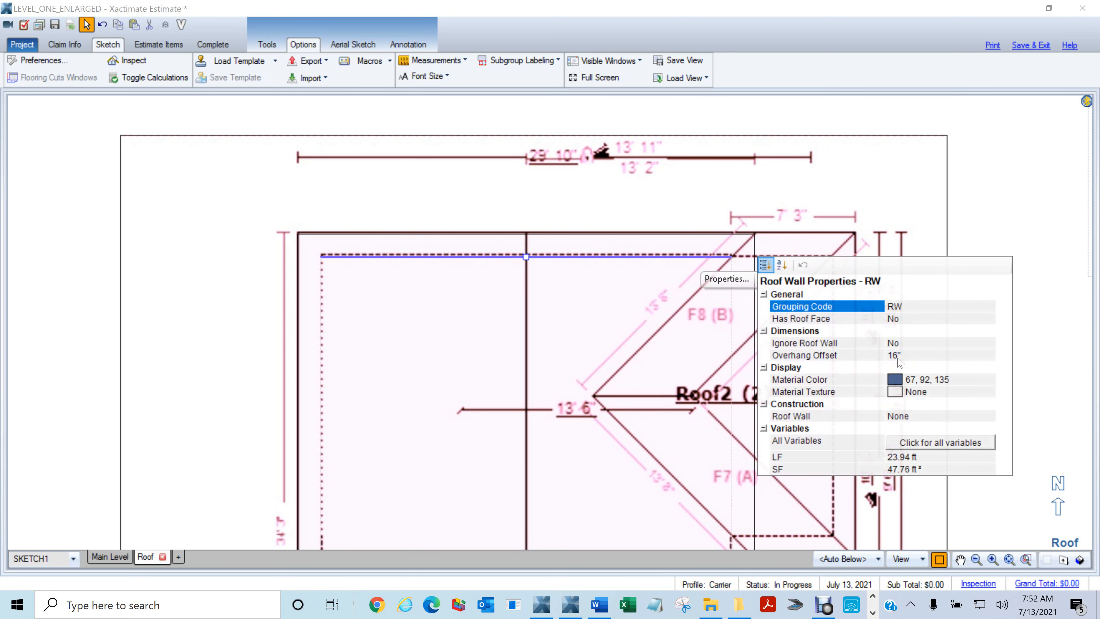
pyautogui.click(554, 432)
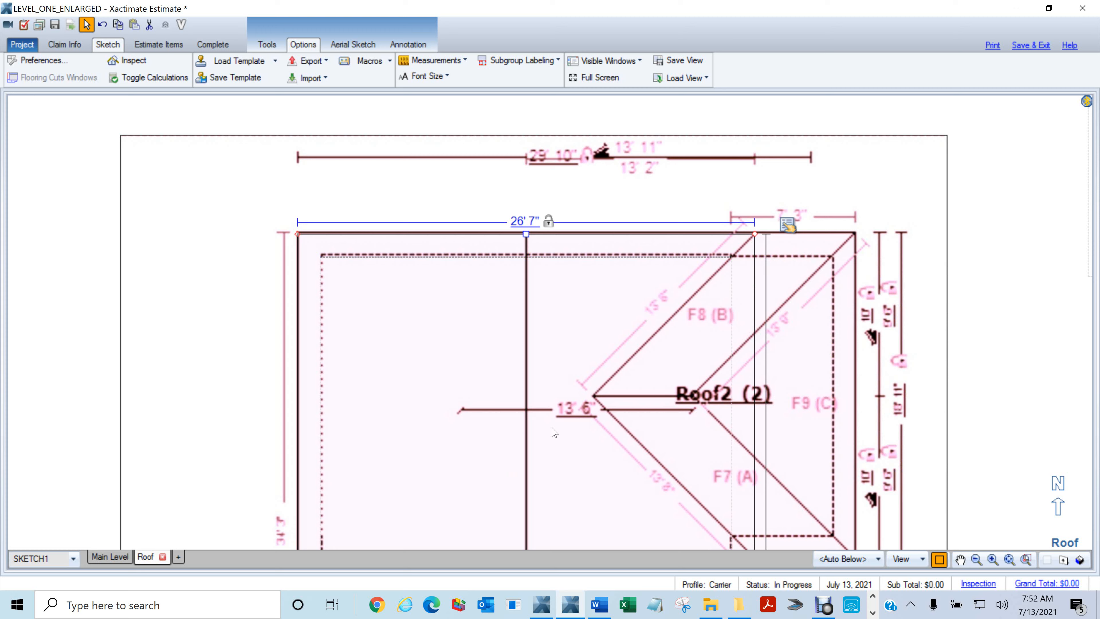
# Try a 12" rake overhang on Roof1 for comparison with the underlay's dashed wall line and restore it to 16".
pyautogui.click(788, 225)
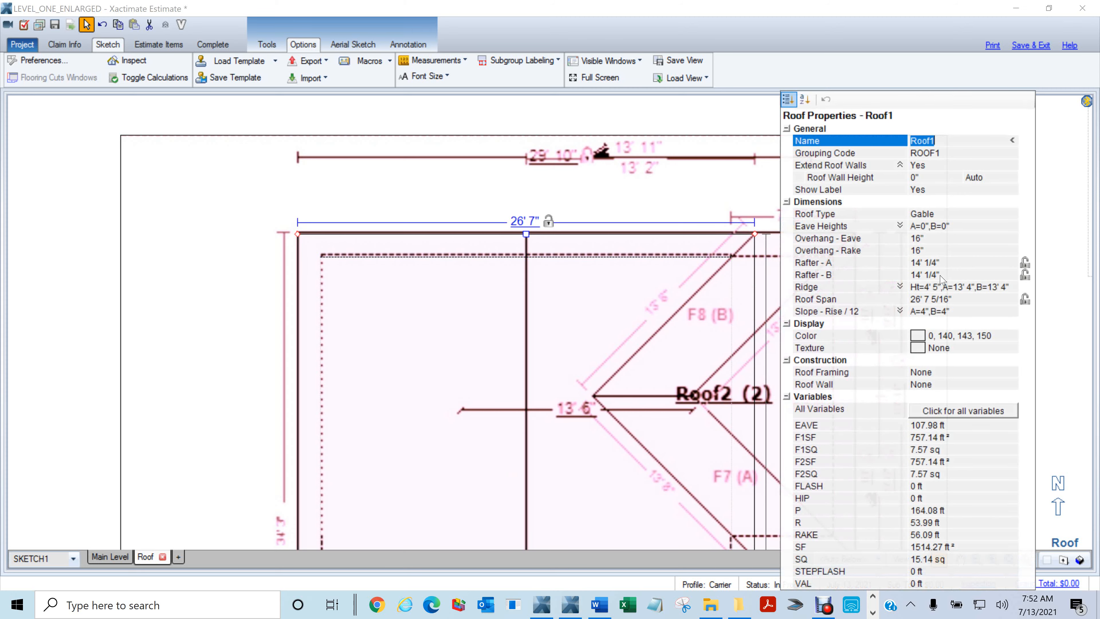
pyautogui.click(927, 250)
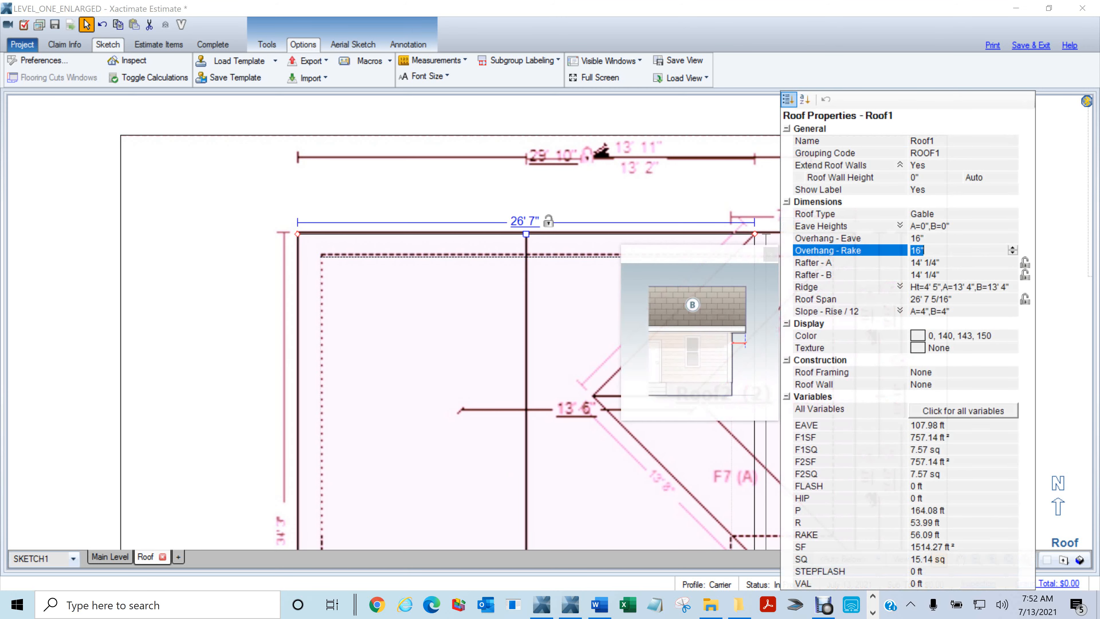
pyautogui.write('12')
pyautogui.press('Return')
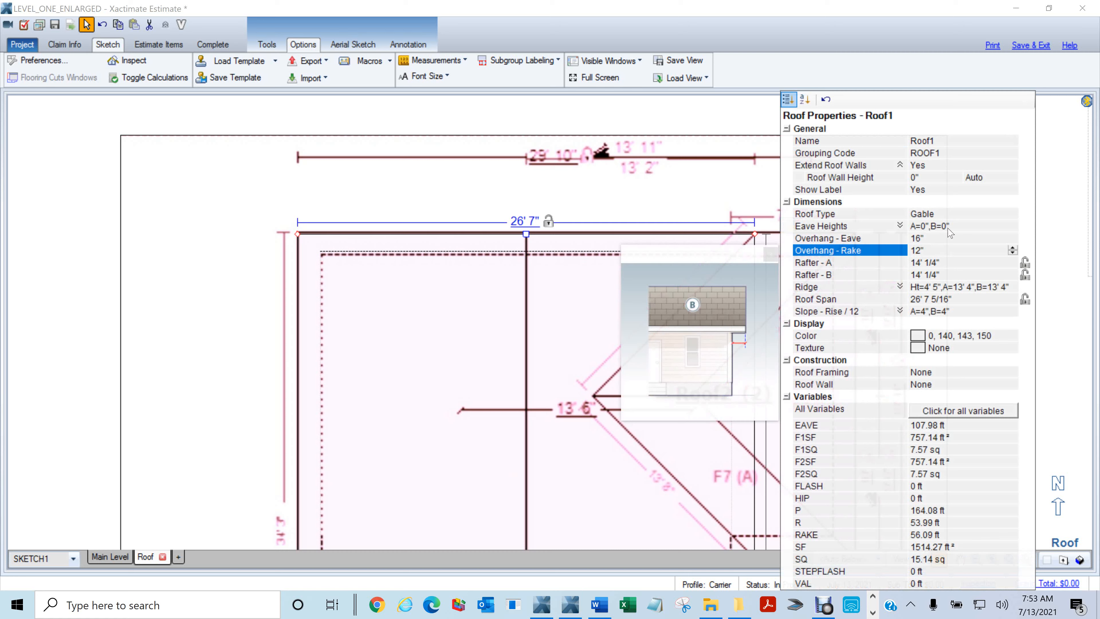
pyautogui.hotkey('shift', 'Home')
pyautogui.write('16')
pyautogui.press('Return')
pyautogui.click(162, 261)
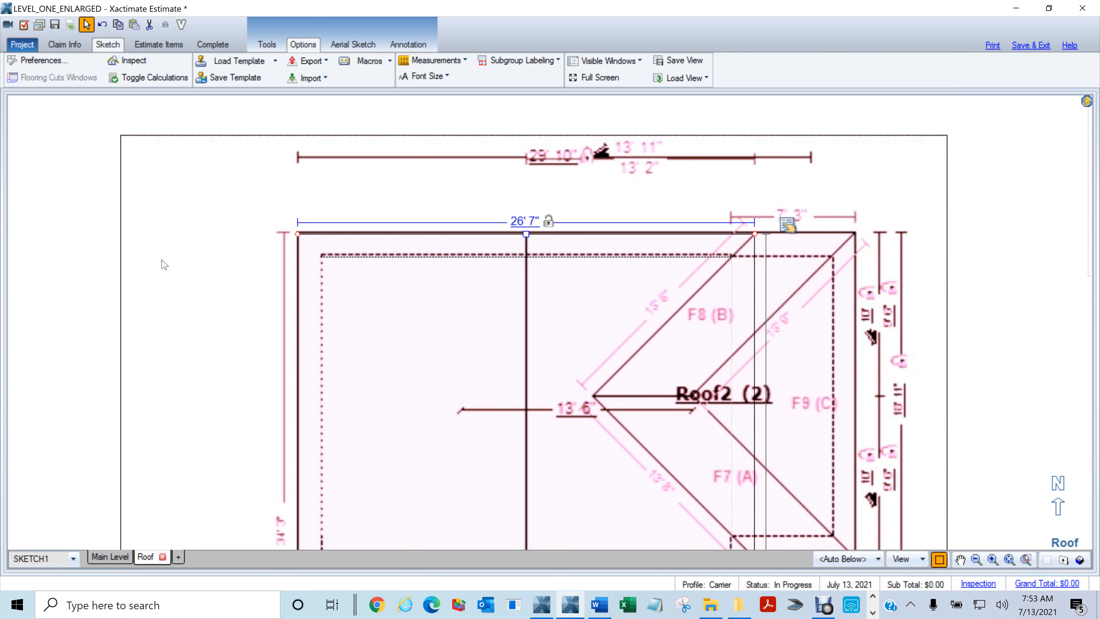
# Examine the whole traced Roof1 over the underlay and the Roof3 (1) extension on its west side.
pyautogui.scroll(-3, 669, 310)
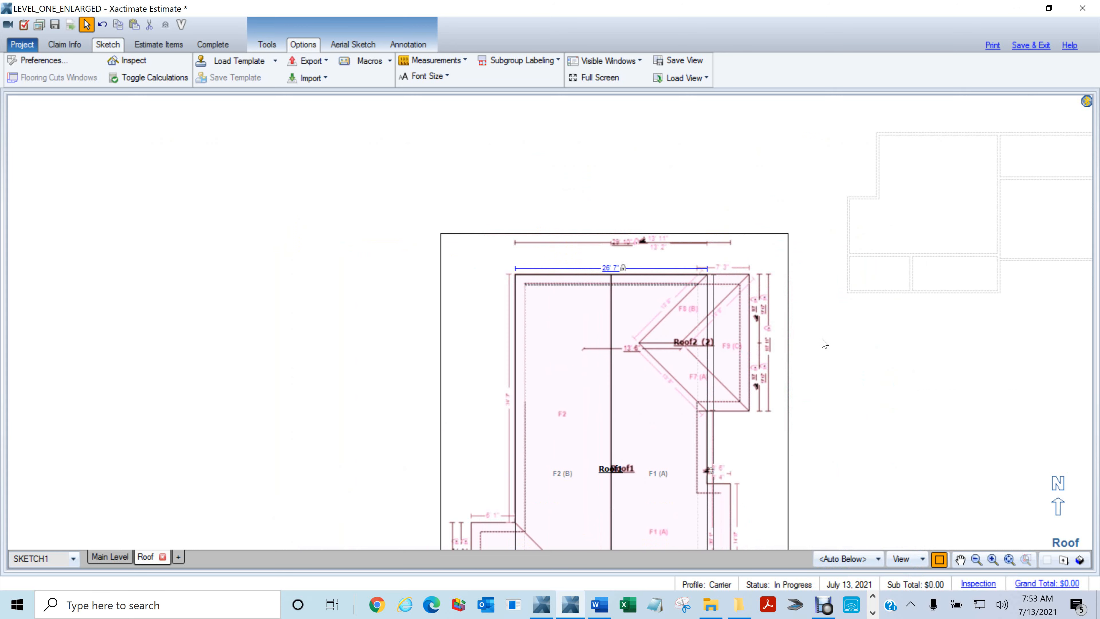
pyautogui.scroll(-2, 819, 338)
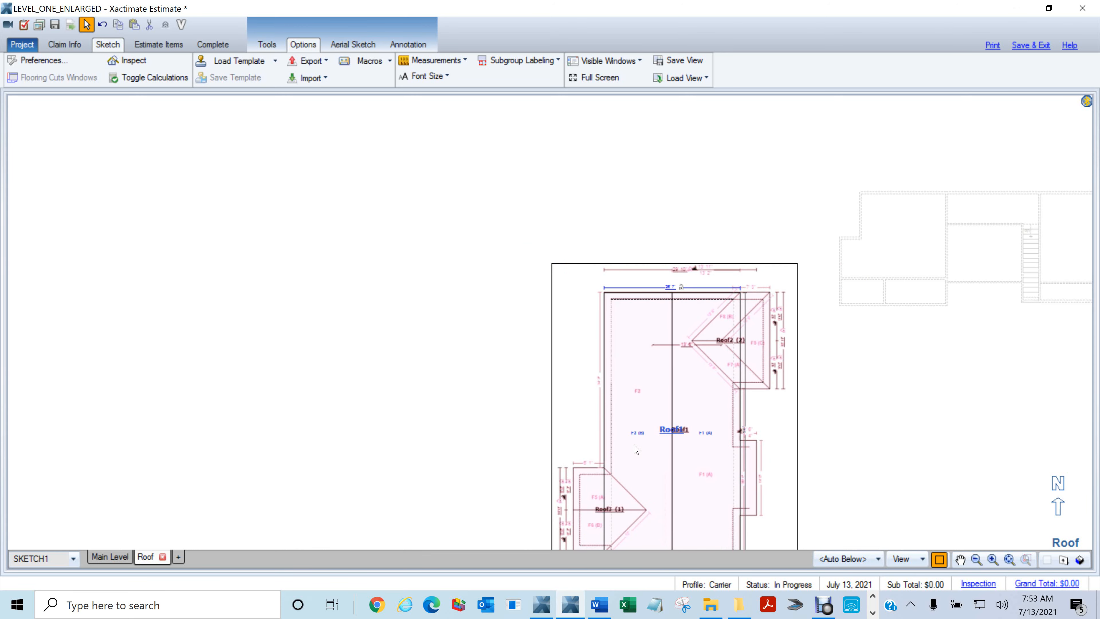
pyautogui.scroll(2, 636, 450)
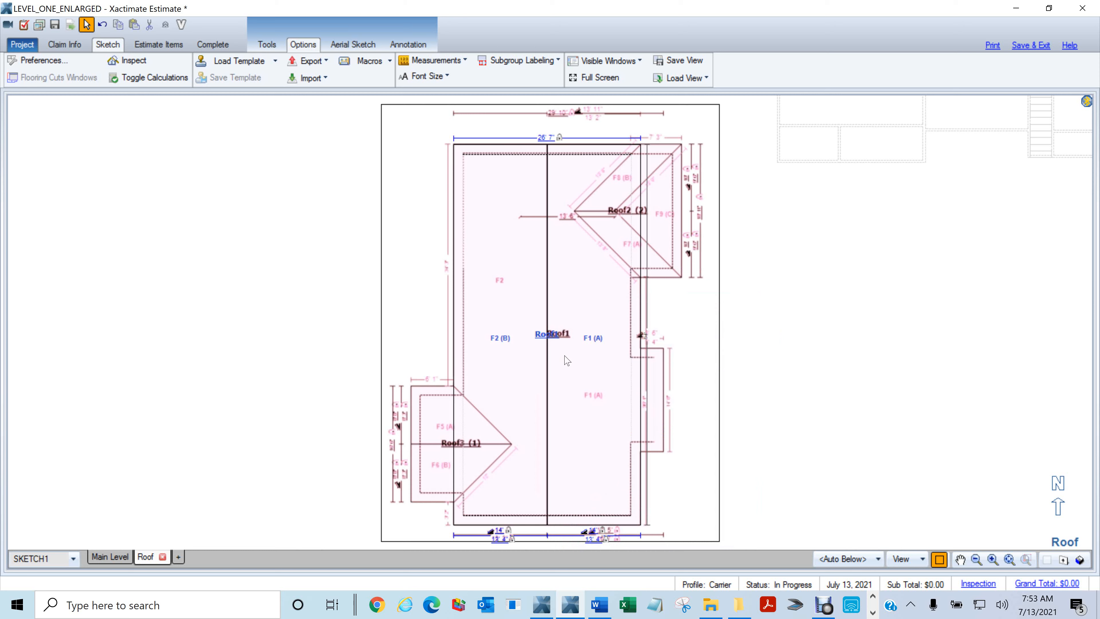
pyautogui.scroll(2, 775, 360)
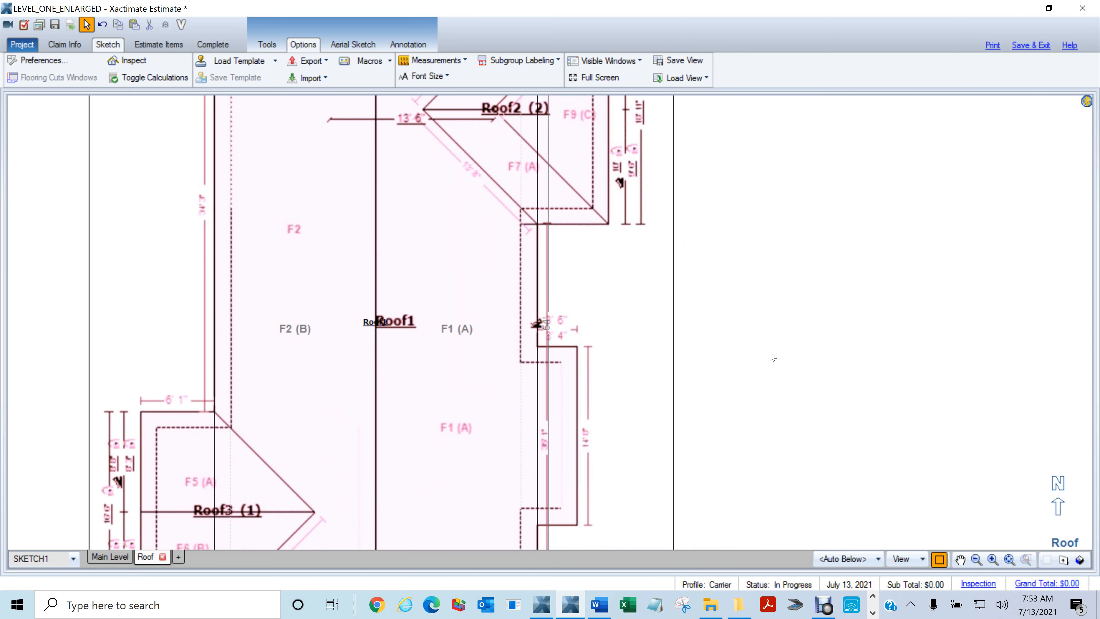
pyautogui.moveTo(457, 366); pyautogui.dragTo(821, 238)
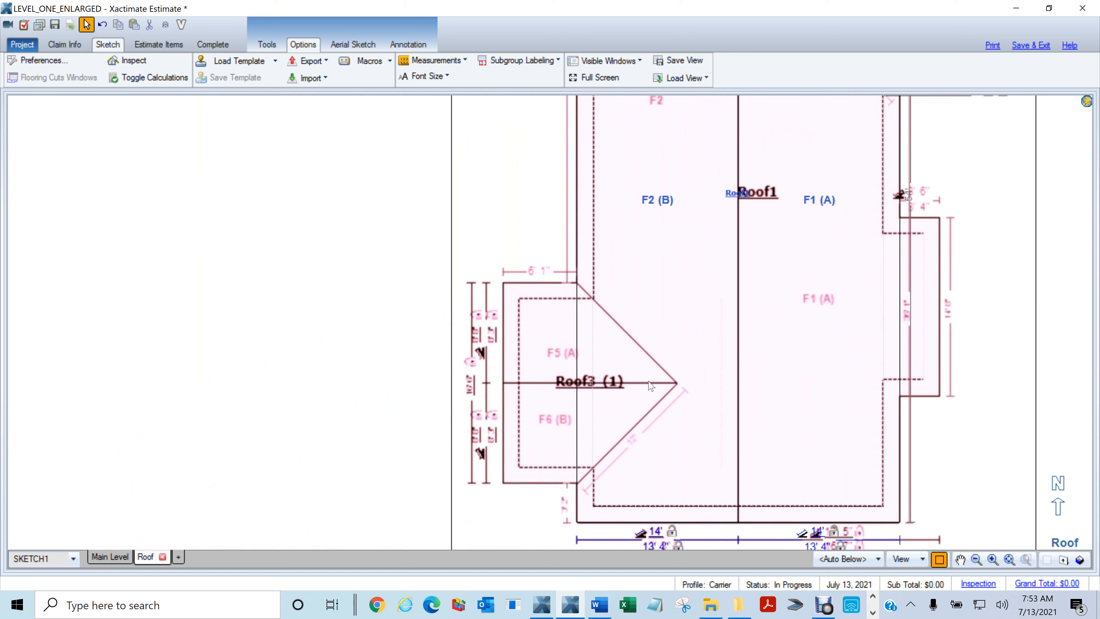
# Break Roof1's west edge at the underlay extension's two corners and pull the section out about 6' to form an attached gable roof.
pyautogui.press('s')
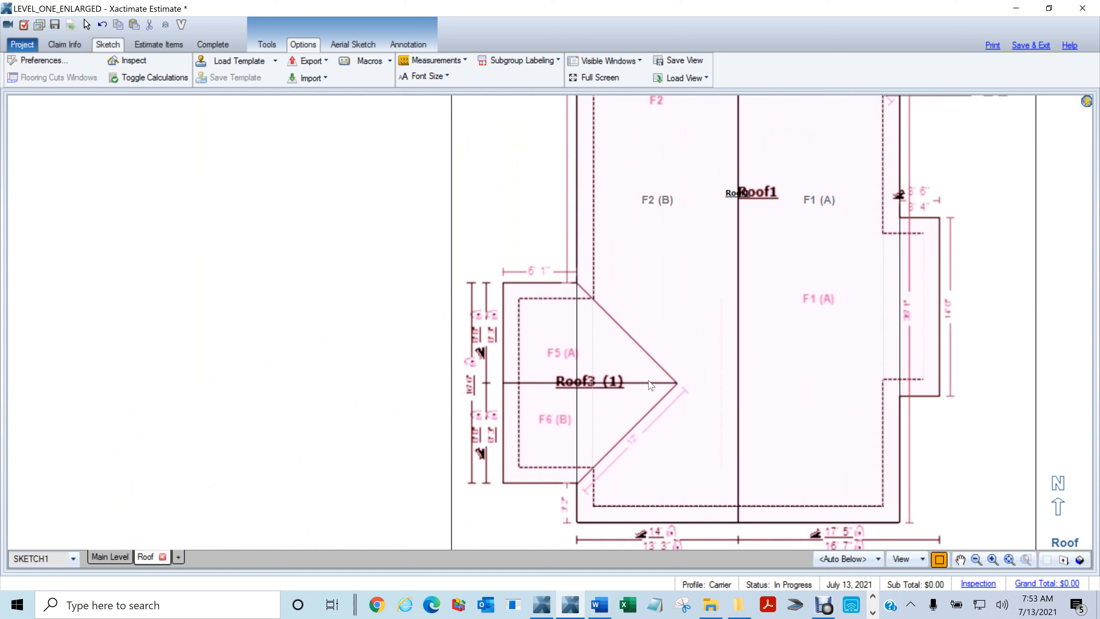
pyautogui.click(266, 45)
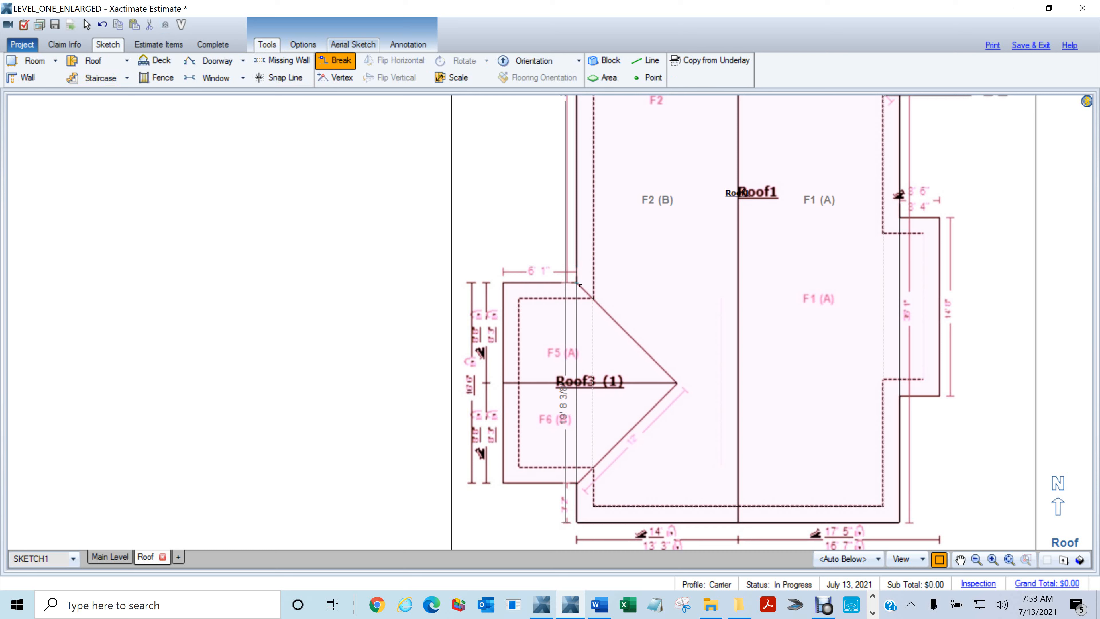
pyautogui.click(577, 284)
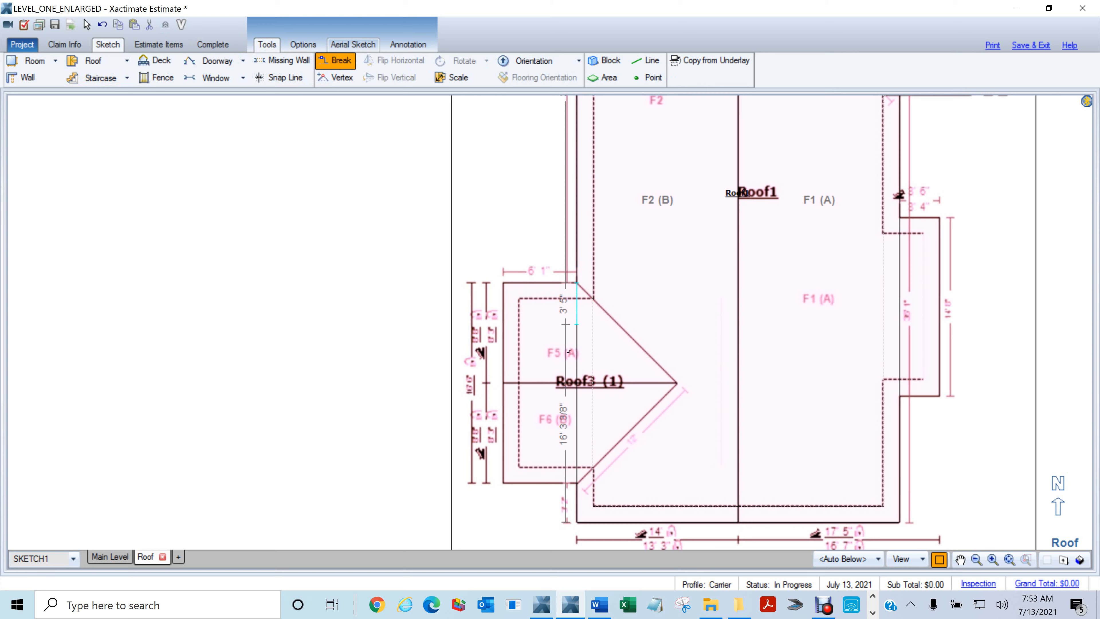
pyautogui.click(583, 483)
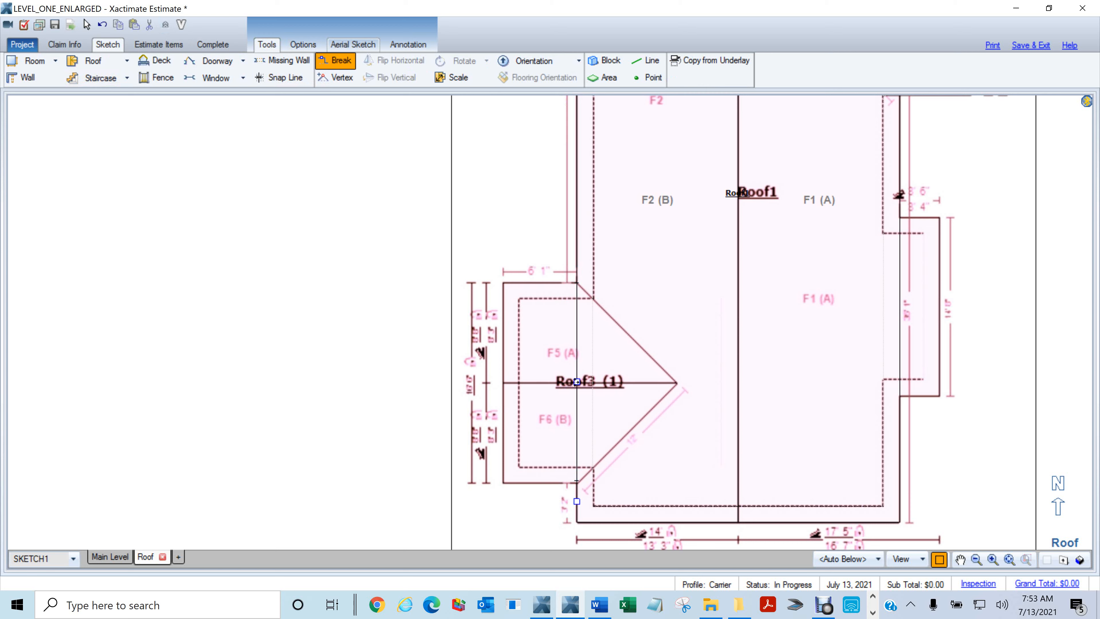
pyautogui.moveTo(577, 383); pyautogui.dragTo(504, 398)
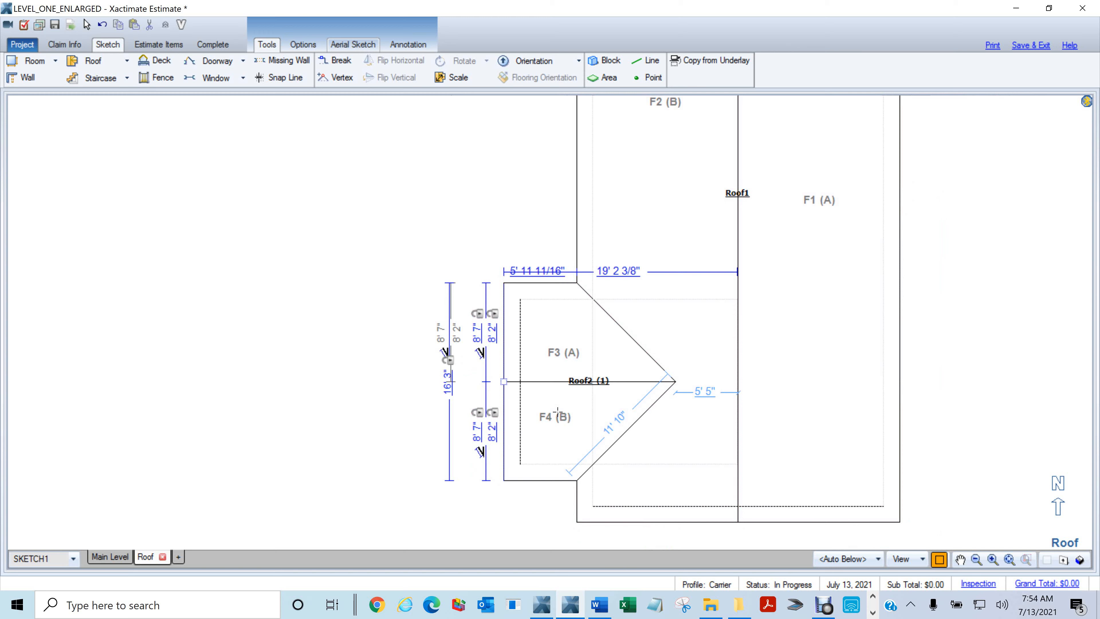
# Detach the new west gable extension from Roof1 and move it well clear of the underlay to the west.
pyautogui.press('w')
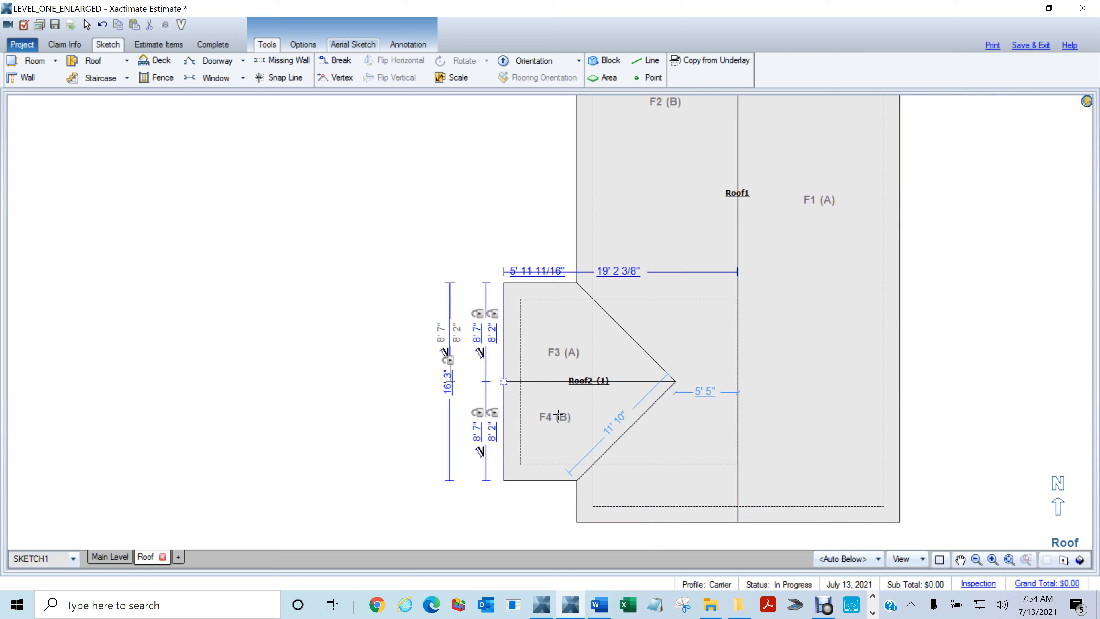
pyautogui.click(568, 369)
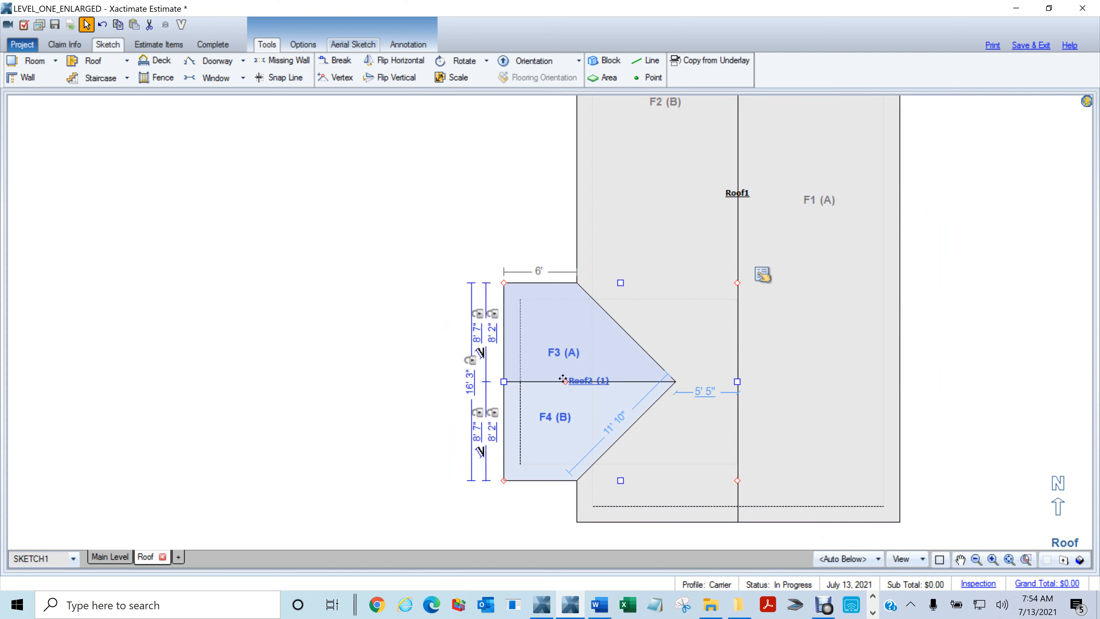
pyautogui.moveTo(563, 377); pyautogui.dragTo(199, 367)
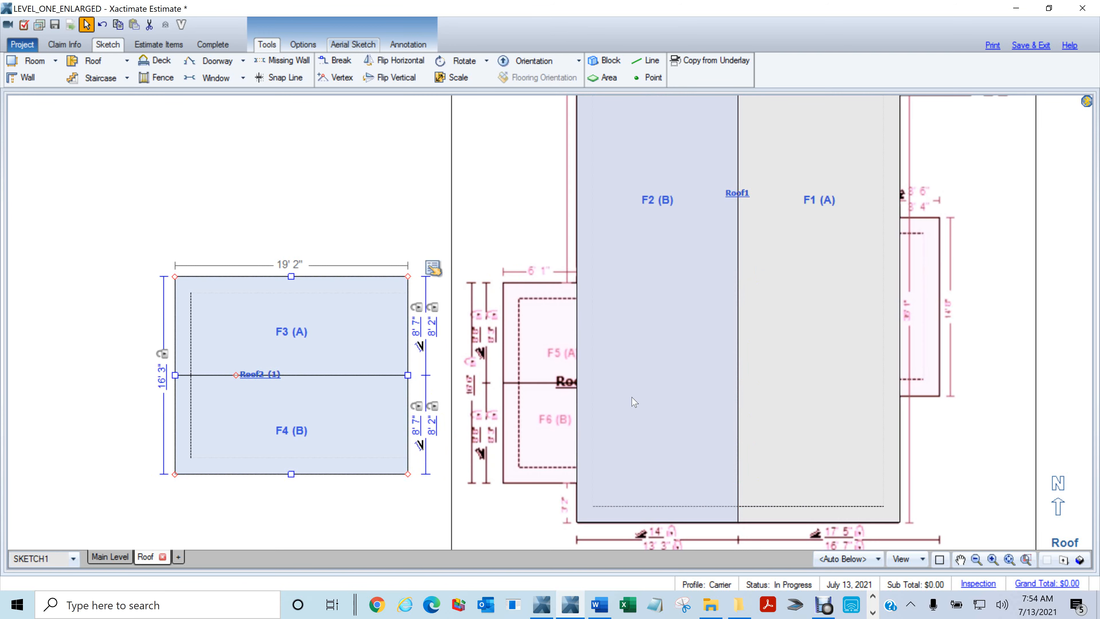
pyautogui.press('t')
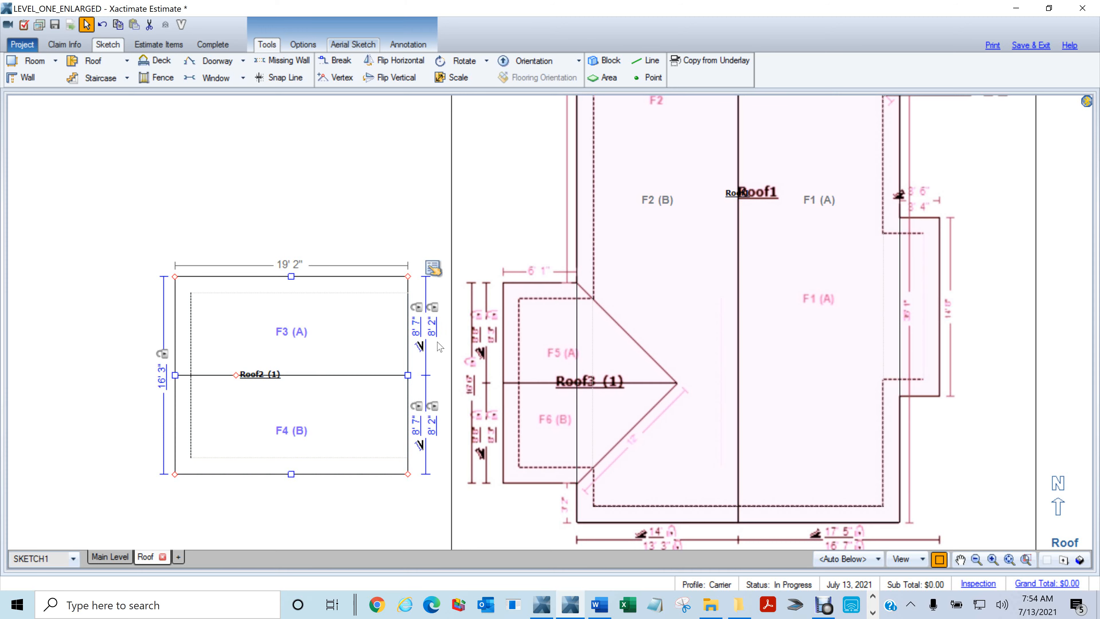
pyautogui.scroll(-2, 453, 342)
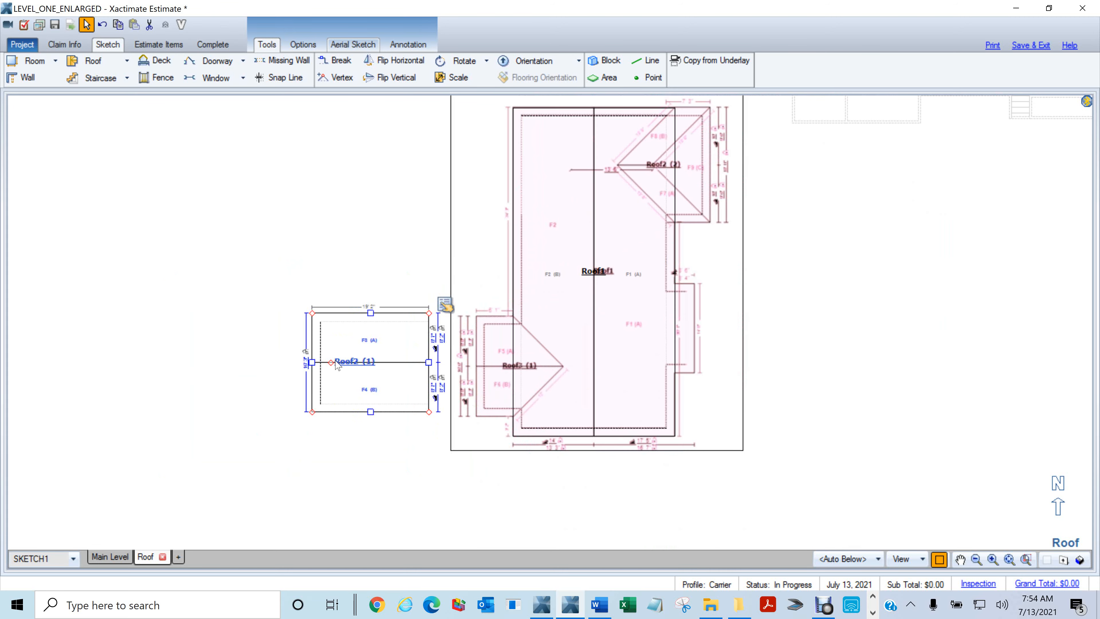
pyautogui.moveTo(338, 365); pyautogui.dragTo(58, 337)
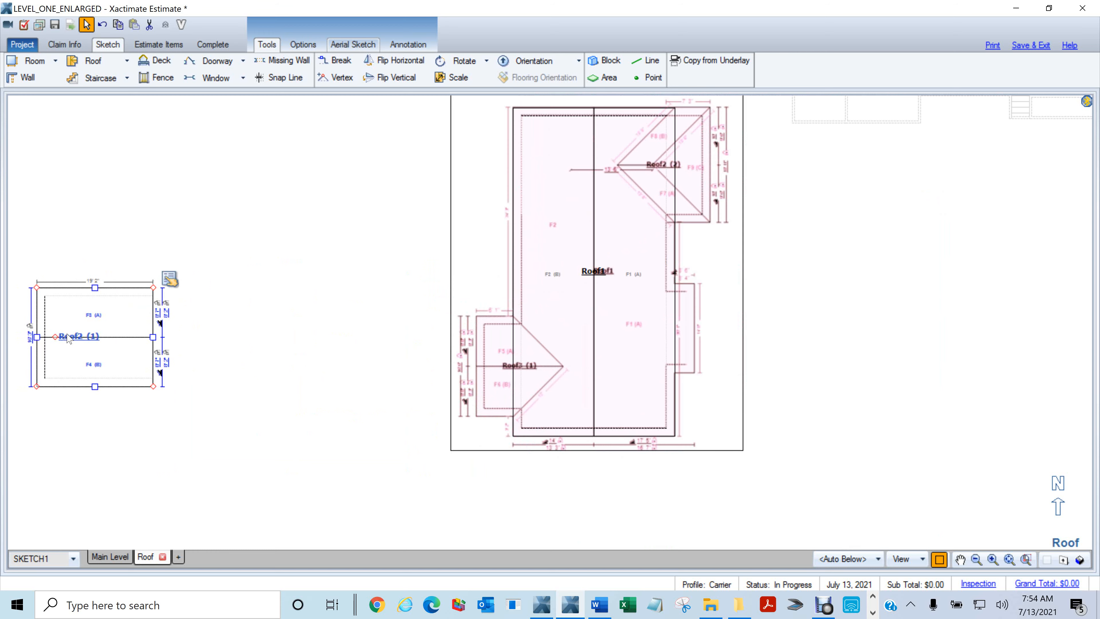
# Set the detached Roof2's Subgroup Of property to None.
pyautogui.click(170, 279)
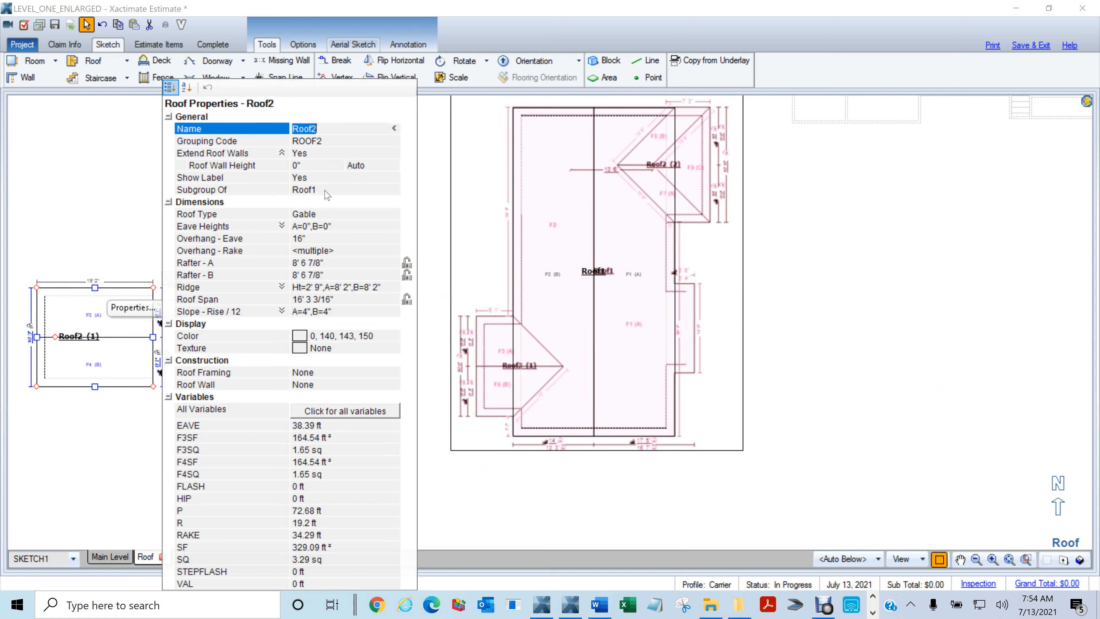
pyautogui.click(324, 191)
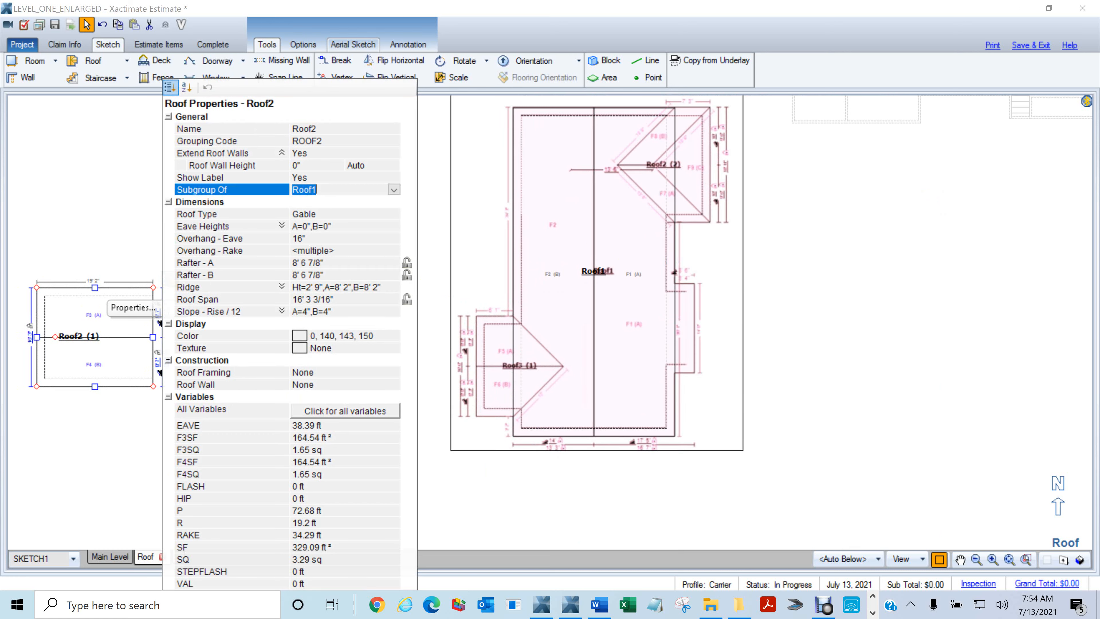
pyautogui.click(394, 189)
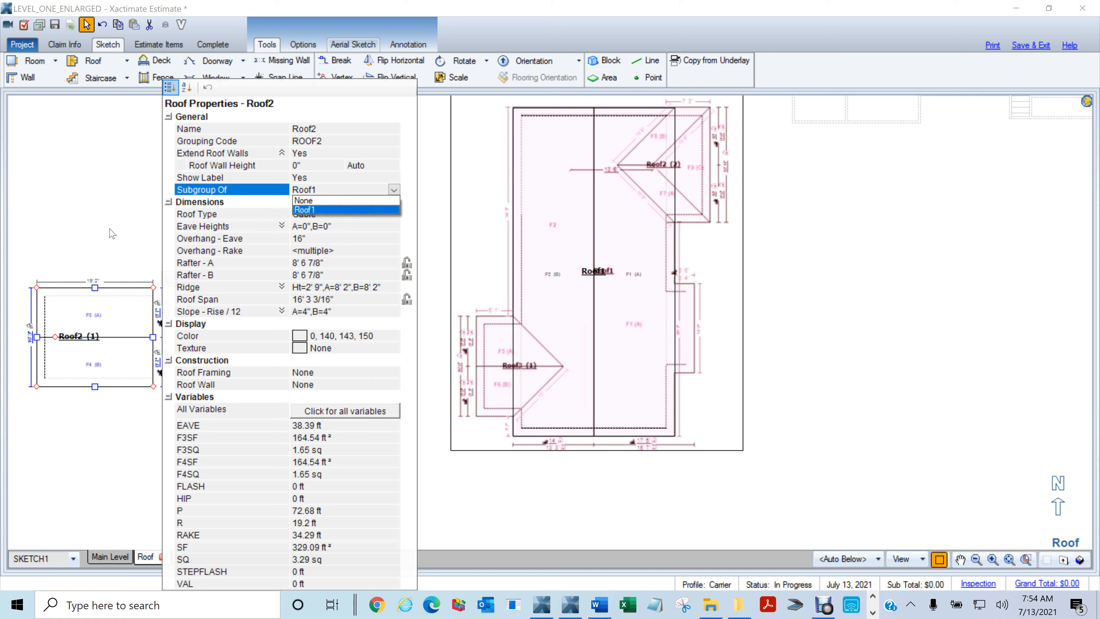
pyautogui.click(320, 202)
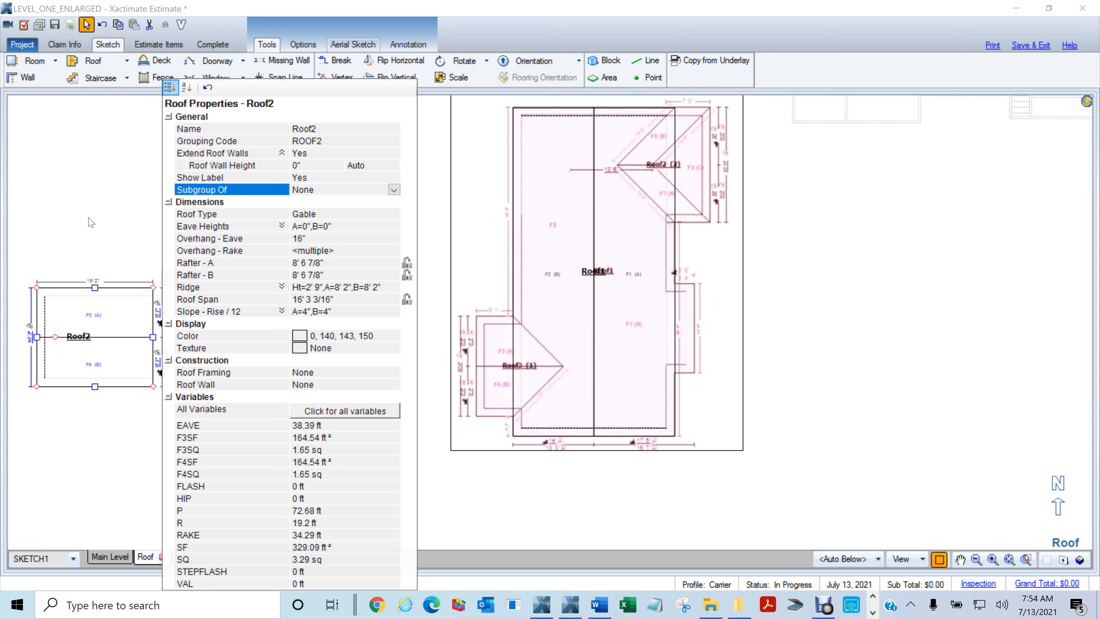
pyautogui.click(88, 217)
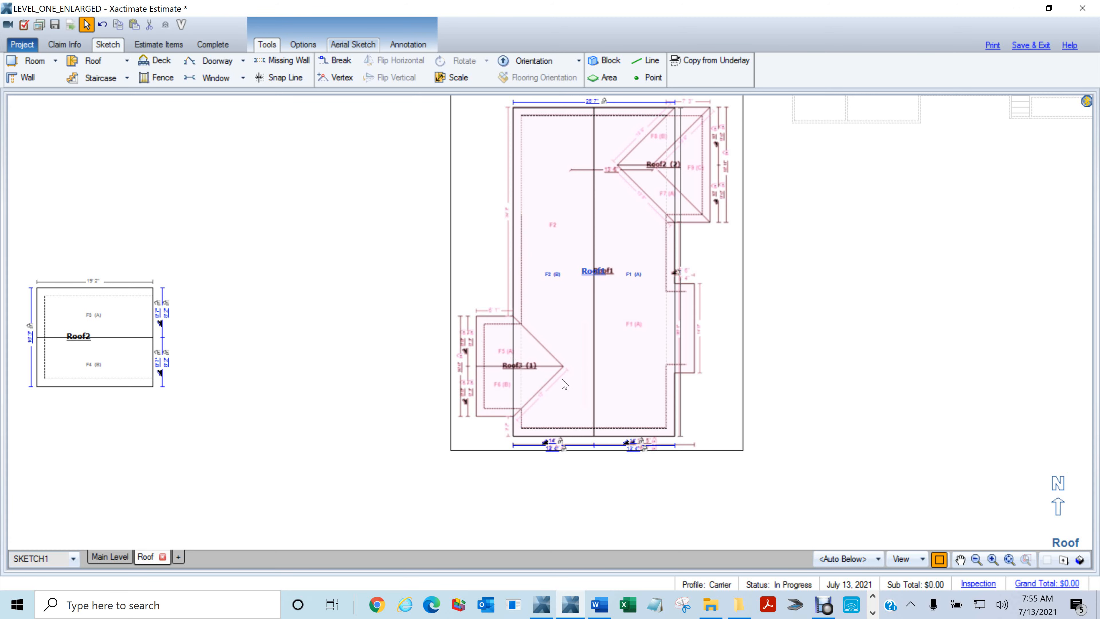
# Break Roof1's west edge near the extension's dashed wall lines and pull the section out about 6' 1" to the underlay's outer edge.
pyautogui.scroll(5, 565, 384)
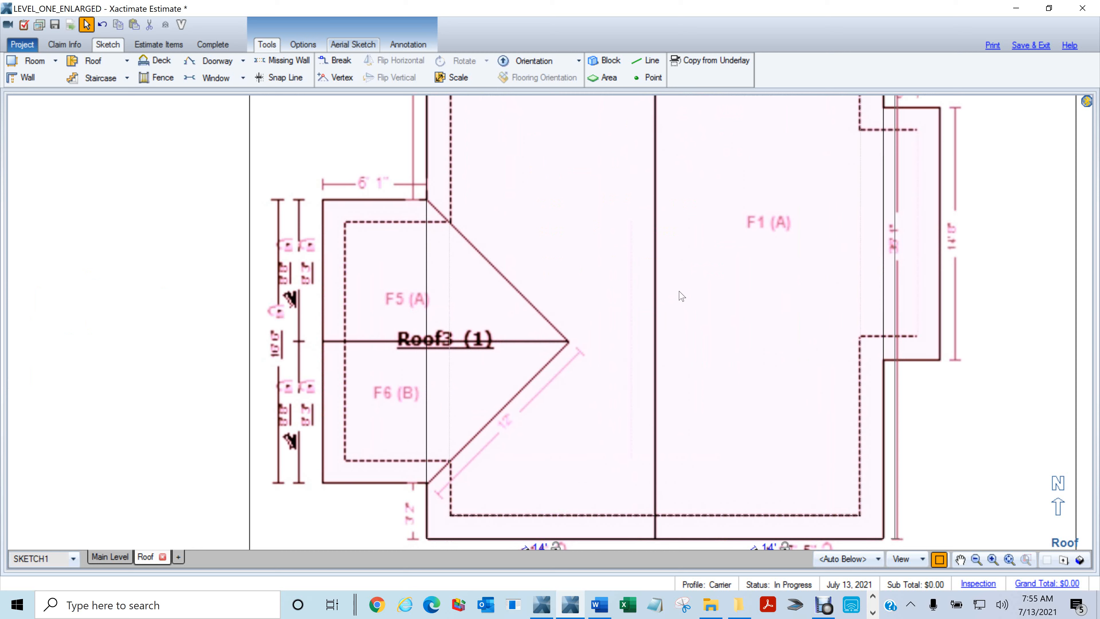
pyautogui.click(336, 60)
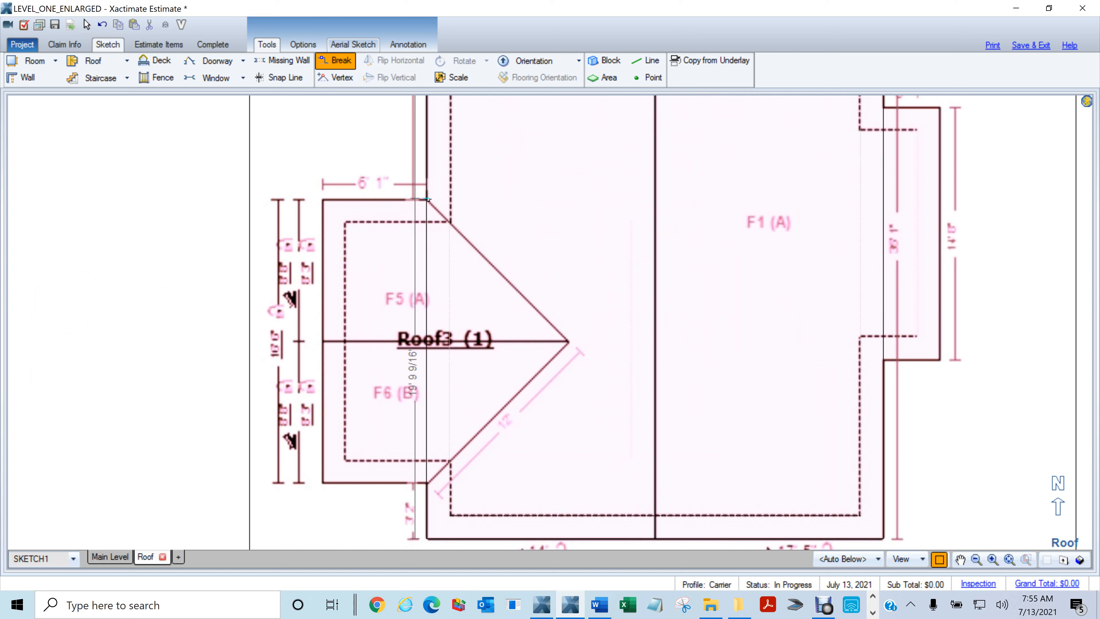
pyautogui.click(428, 200)
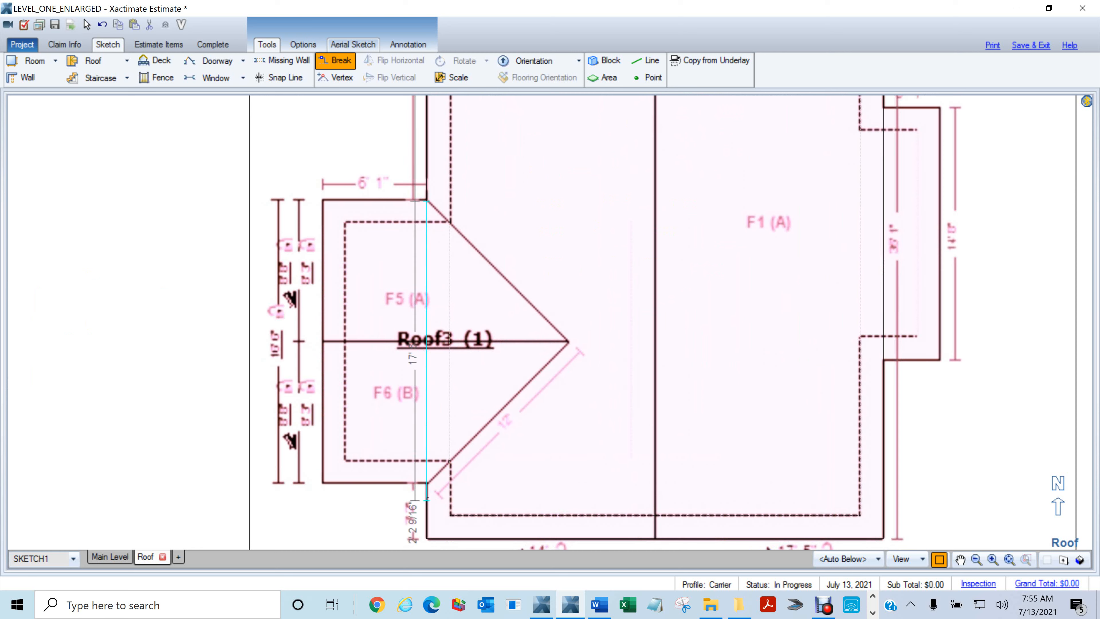
pyautogui.click(428, 483)
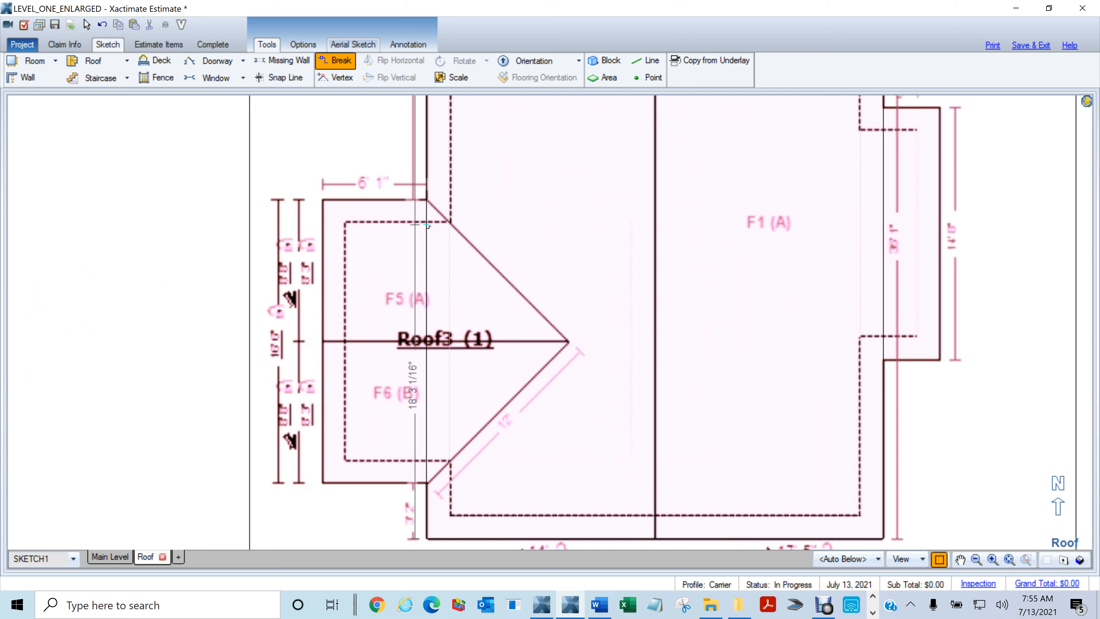
pyautogui.moveTo(432, 225); pyautogui.dragTo(448, 461)
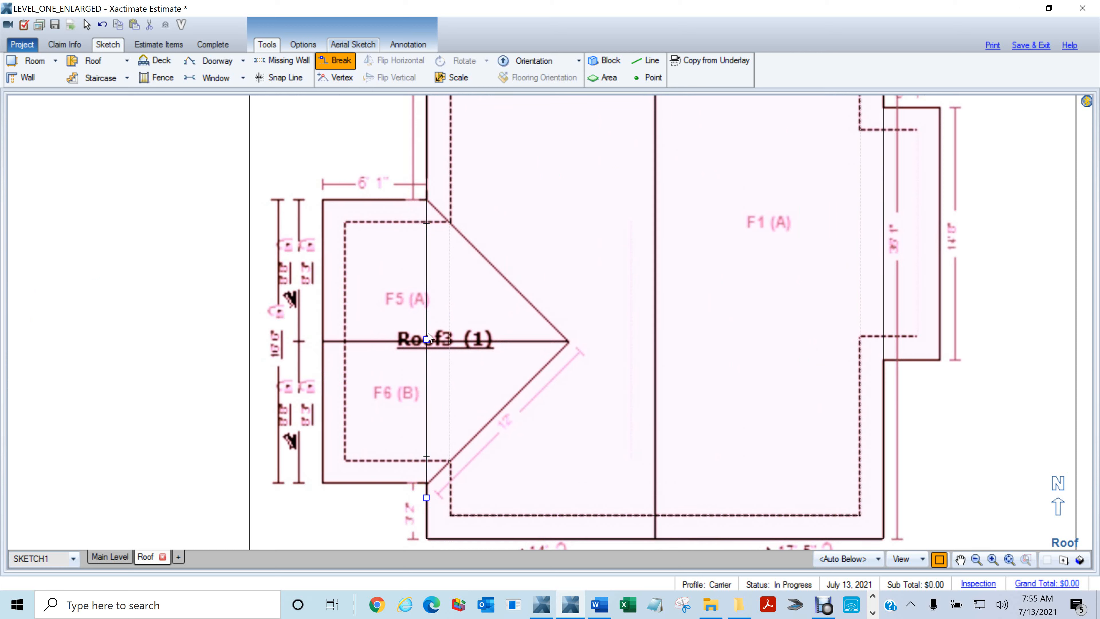
pyautogui.moveTo(427, 339); pyautogui.dragTo(322, 343)
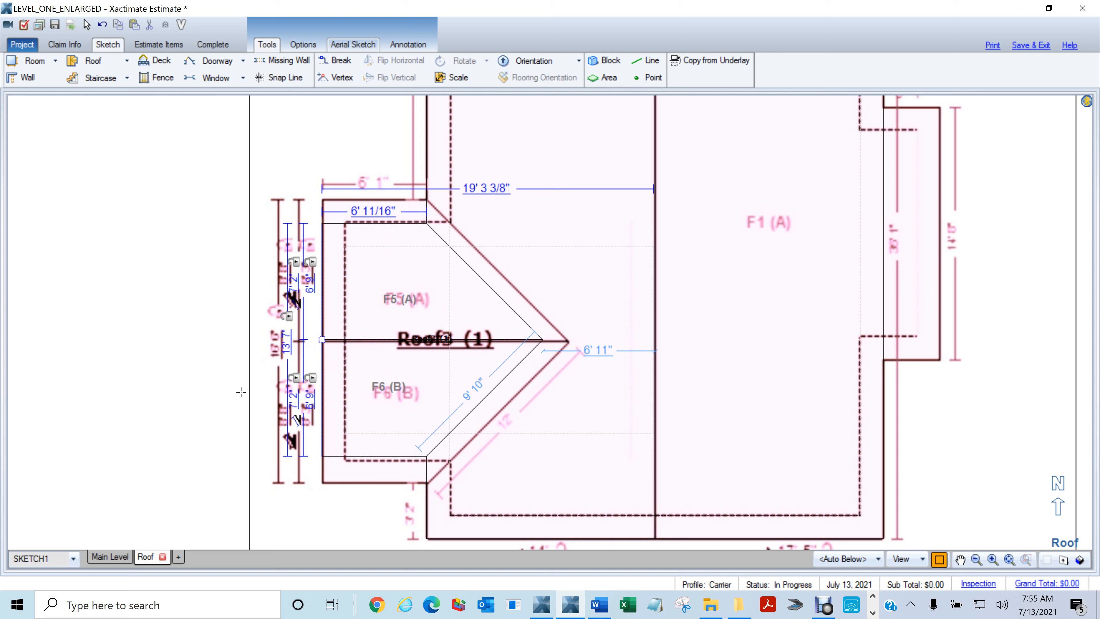
pyautogui.click(143, 378)
# Stretch the west extension's north and south eaves to the underlay's outline, giving a width of about 16' 4 7/8".
pyautogui.click(408, 340)
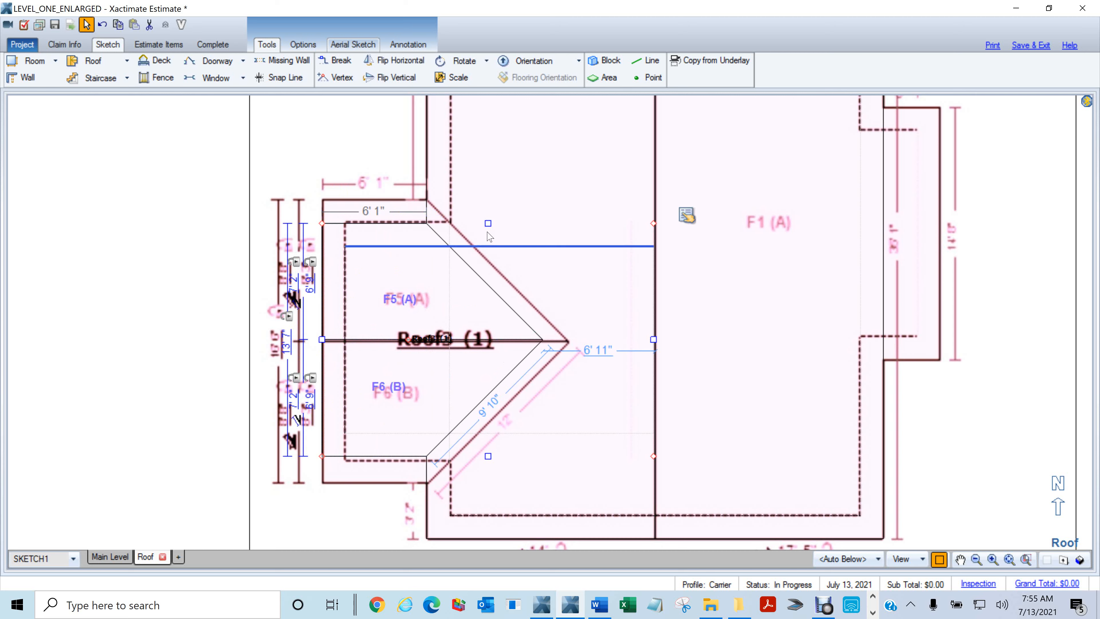
pyautogui.moveTo(488, 223); pyautogui.dragTo(488, 202)
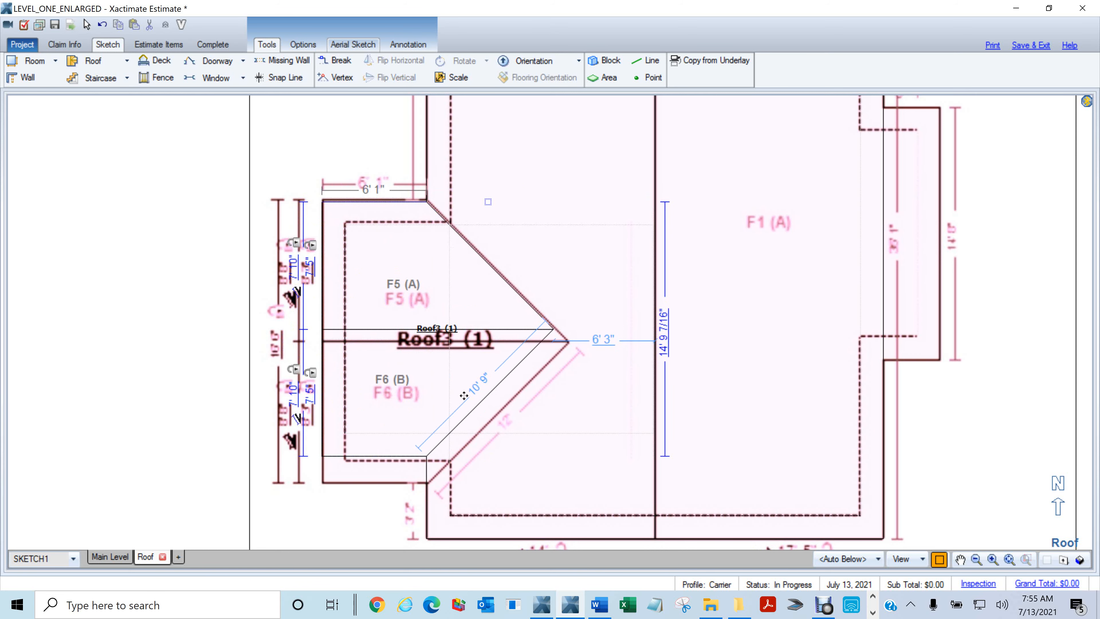
pyautogui.click(446, 340)
pyautogui.click(433, 338)
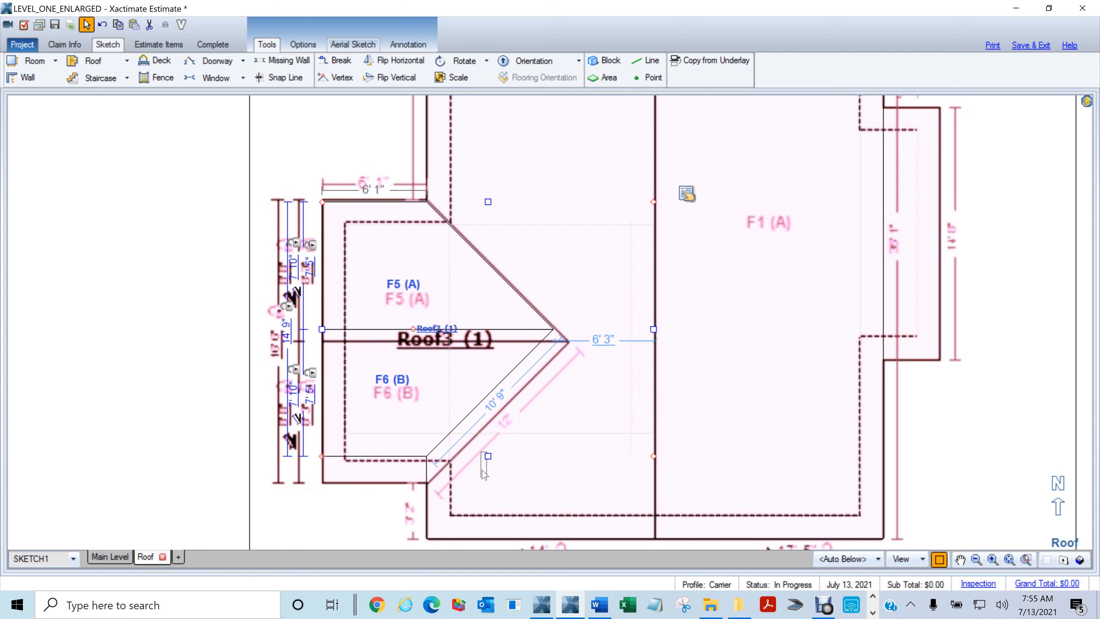
pyautogui.moveTo(488, 456); pyautogui.dragTo(484, 483)
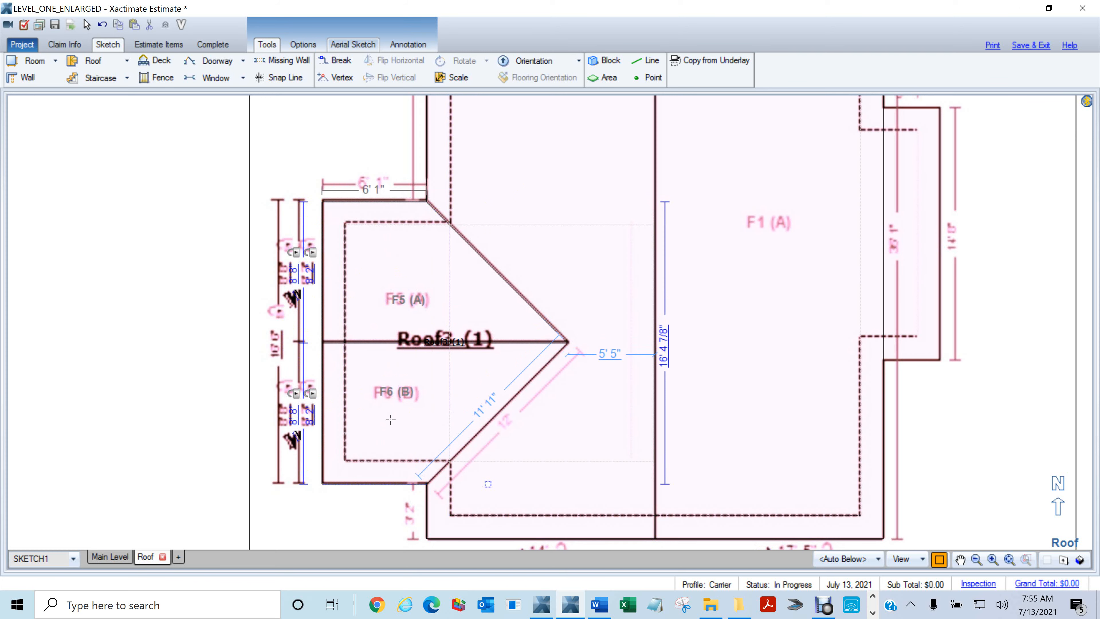
# Compare the traced west extension's ridge, valleys and eaves with the underlay, and examine the Roof2 (2) extension at the northeast corner.
pyautogui.scroll(4, 426, 316)
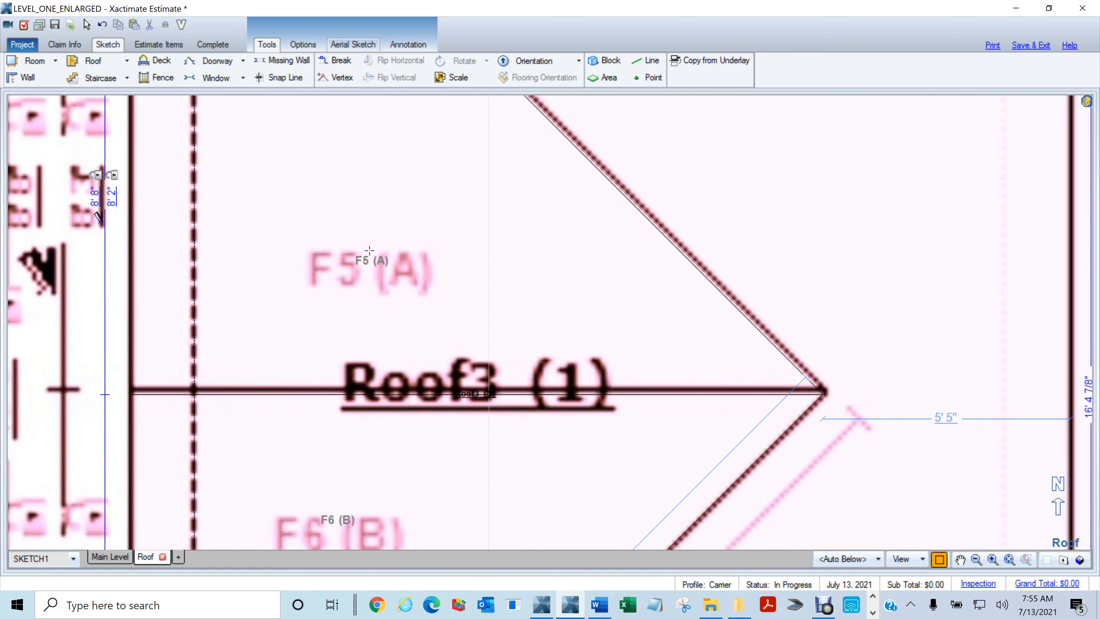
pyautogui.scroll(-2, 330, 274)
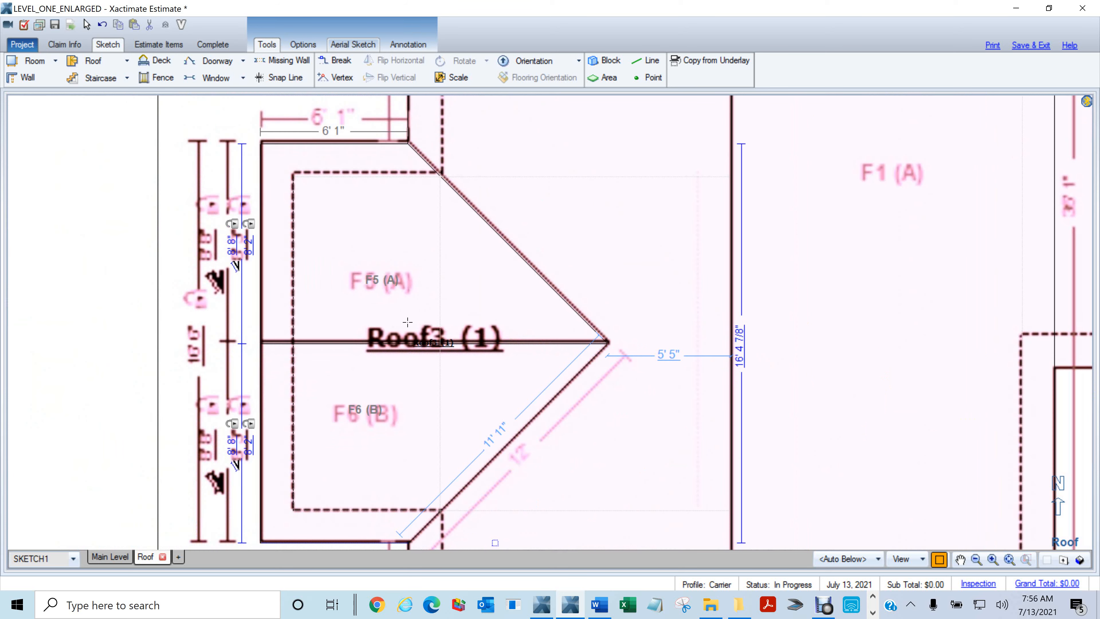
pyautogui.scroll(2, 401, 292)
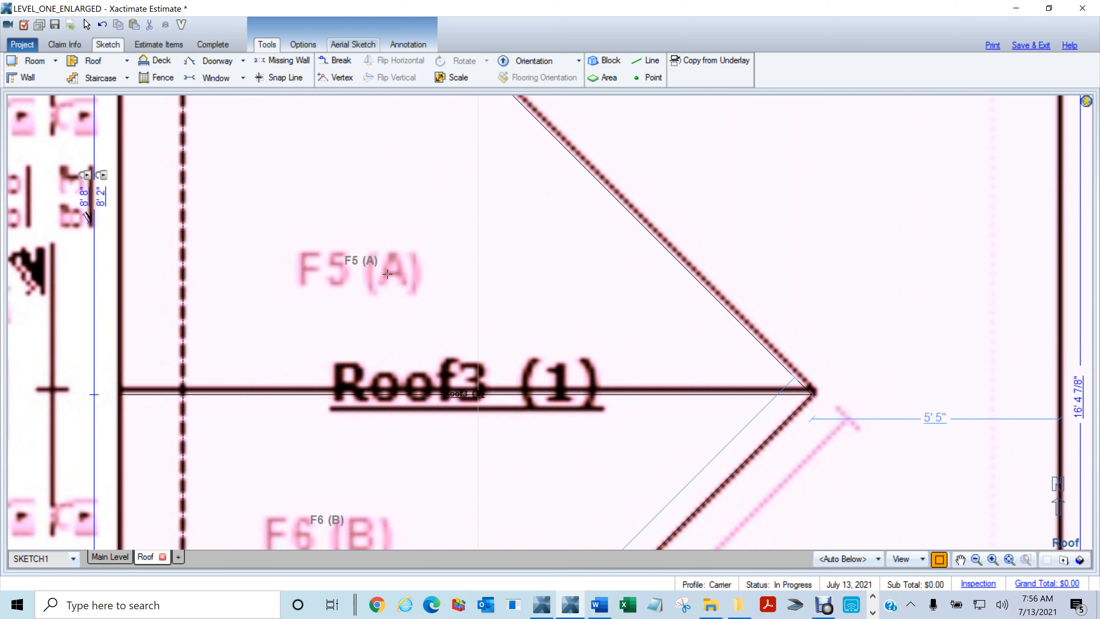
pyautogui.scroll(-2, 387, 272)
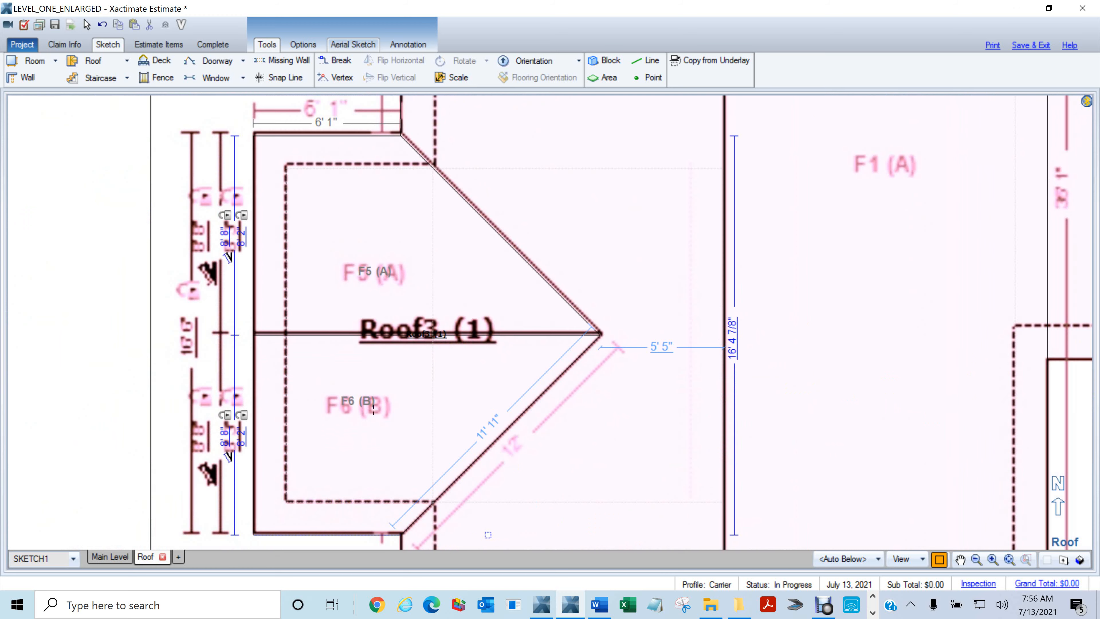
pyautogui.scroll(-1, 373, 410)
pyautogui.scroll(-4, 373, 409)
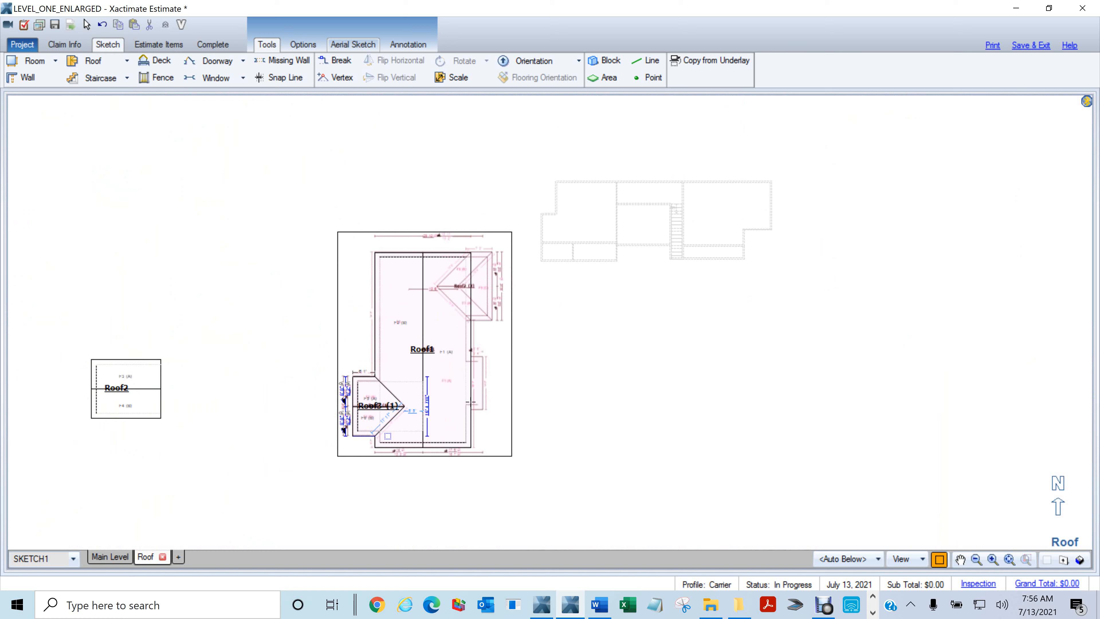
pyautogui.scroll(3, 470, 401)
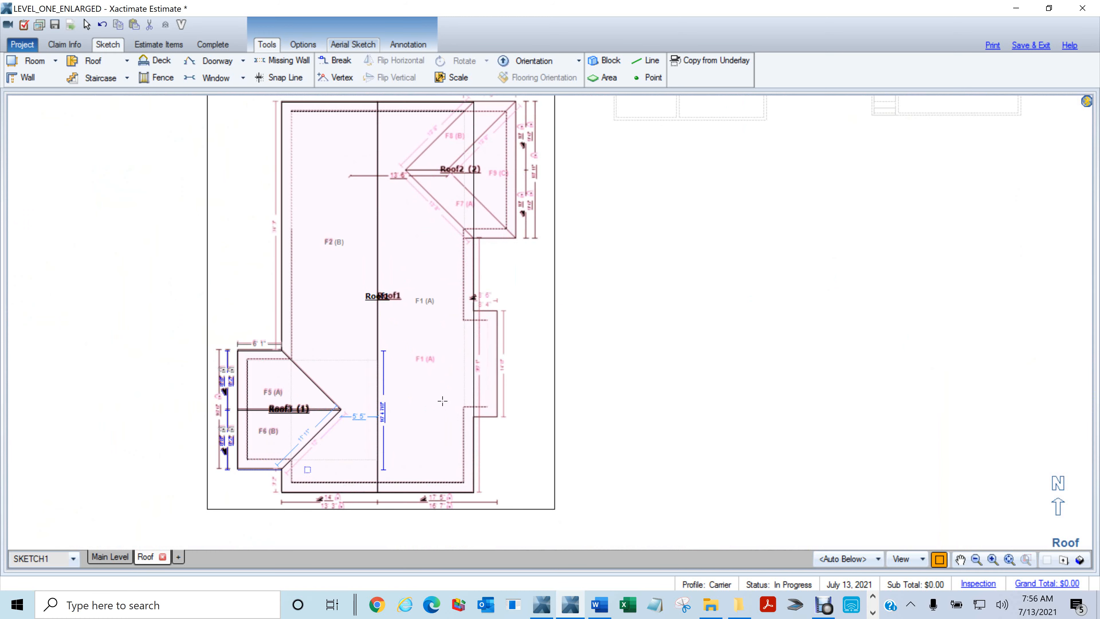
pyautogui.moveTo(395, 379); pyautogui.dragTo(582, 375)
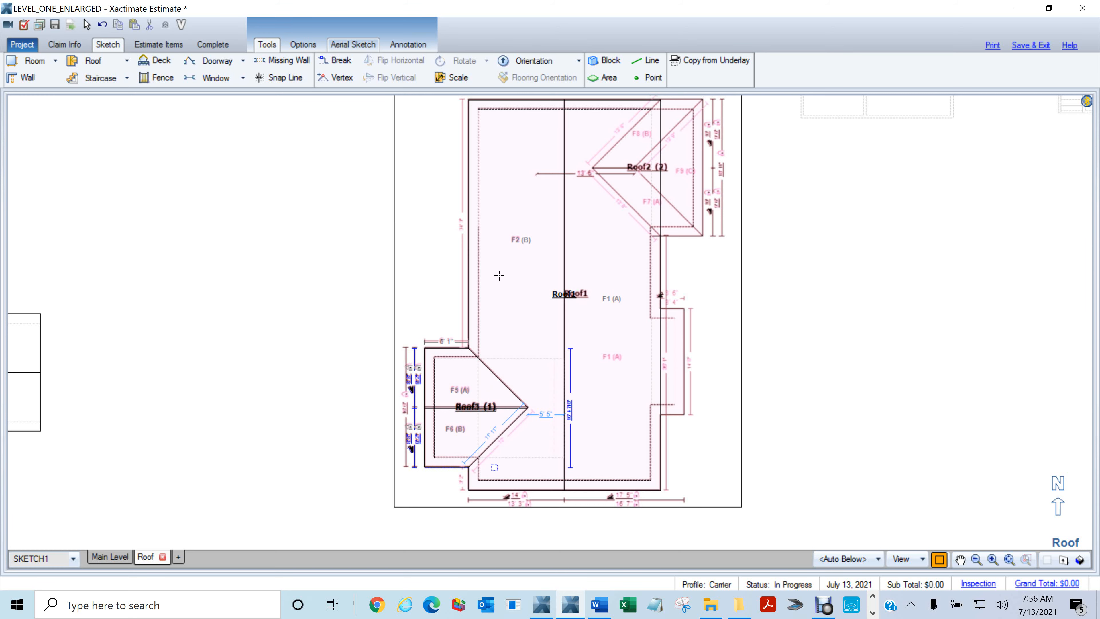
pyautogui.moveTo(744, 217); pyautogui.dragTo(763, 194)
pyautogui.scroll(3, 483, 433)
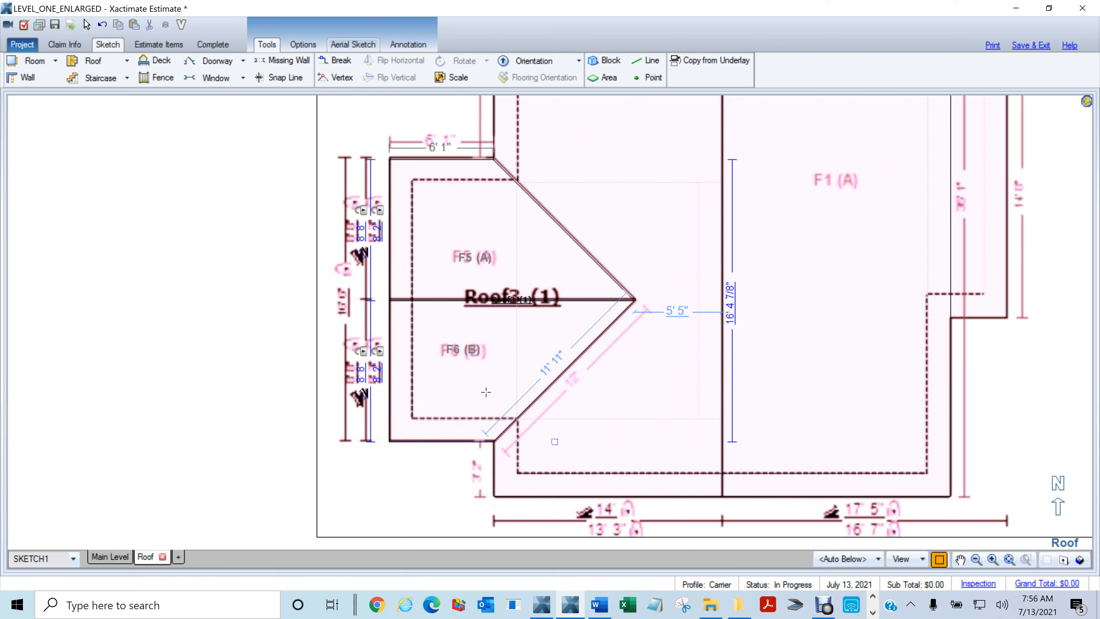
pyautogui.scroll(-3, 566, 311)
pyautogui.moveTo(704, 208); pyautogui.dragTo(569, 484)
pyautogui.scroll(3, 687, 274)
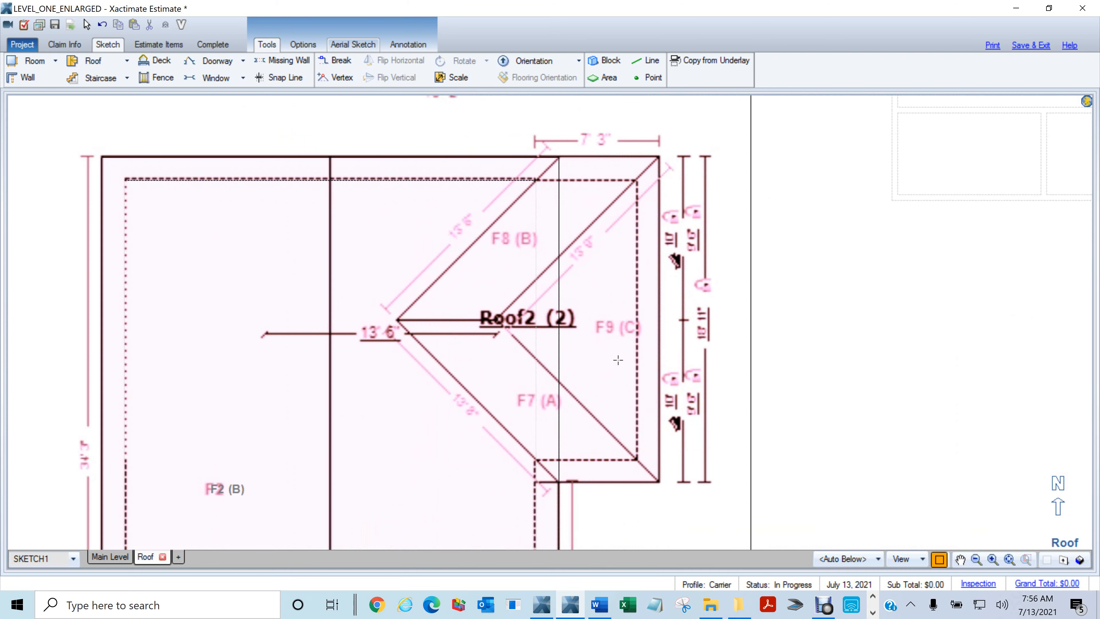
# Break Roof1's east edge at the northeast extension's lower corner and pull the section out about 5' 9" to the underlay's outer edge.
pyautogui.moveTo(825, 366); pyautogui.dragTo(853, 329)
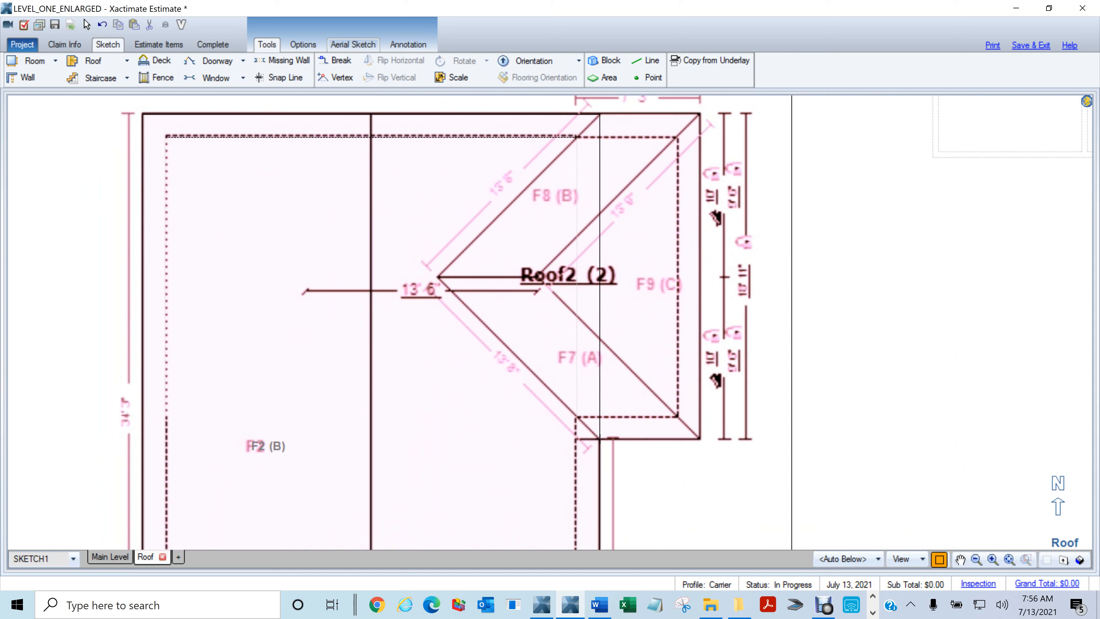
pyautogui.press('b')
pyautogui.click(600, 439)
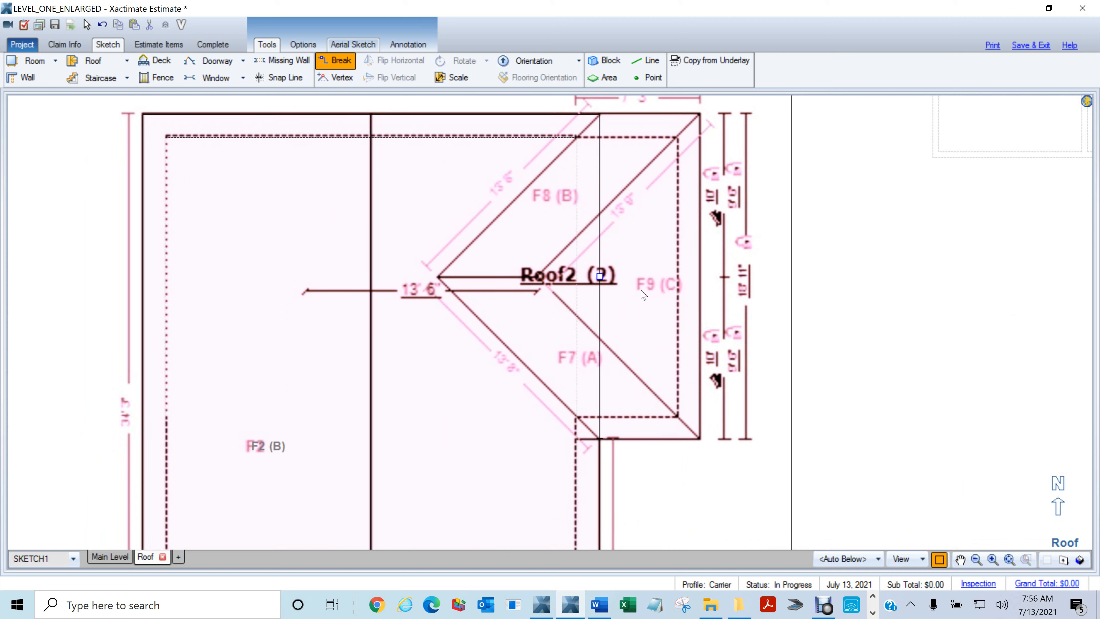
pyautogui.moveTo(600, 276); pyautogui.dragTo(697, 297)
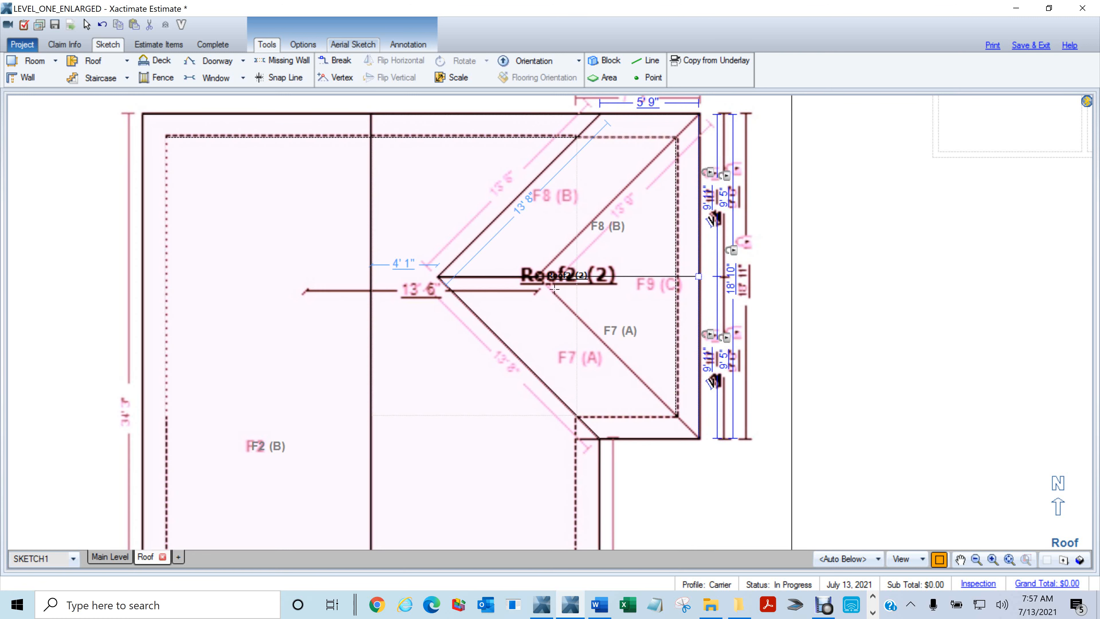
# Change the Roof Type of the northeast Roof2 (2) extension to Hip in its roof properties.
pyautogui.click(563, 282)
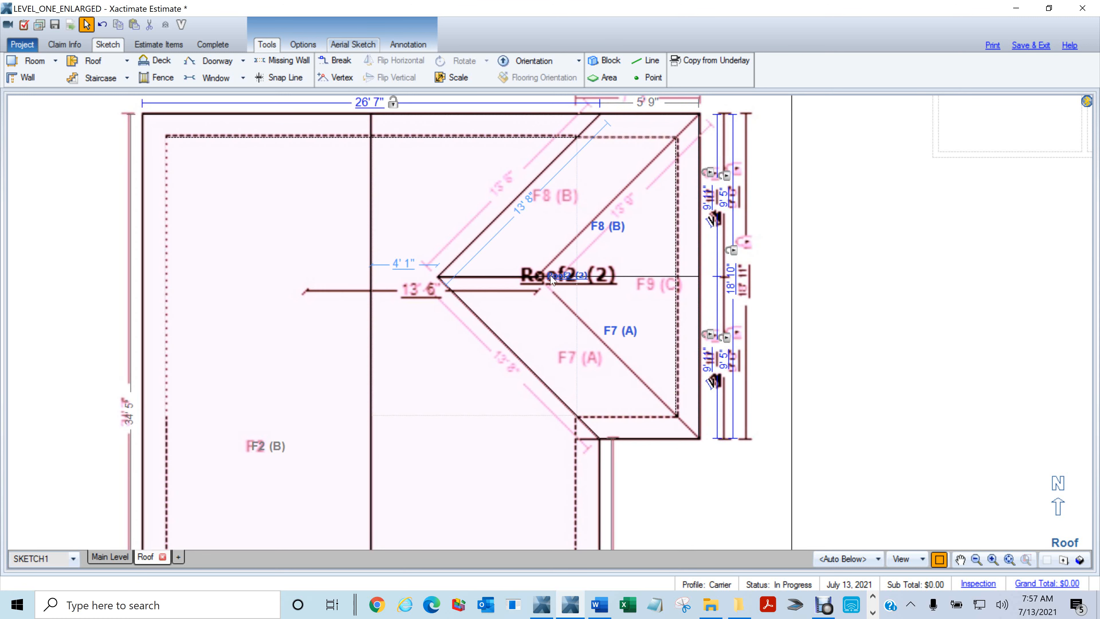
pyautogui.click(565, 279)
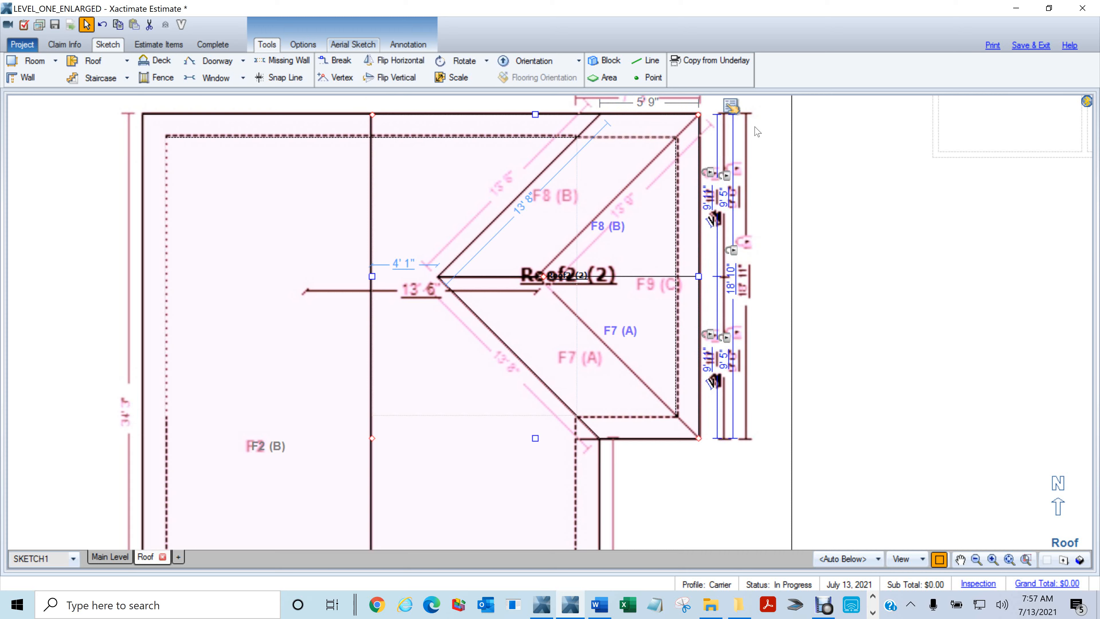
pyautogui.click(732, 107)
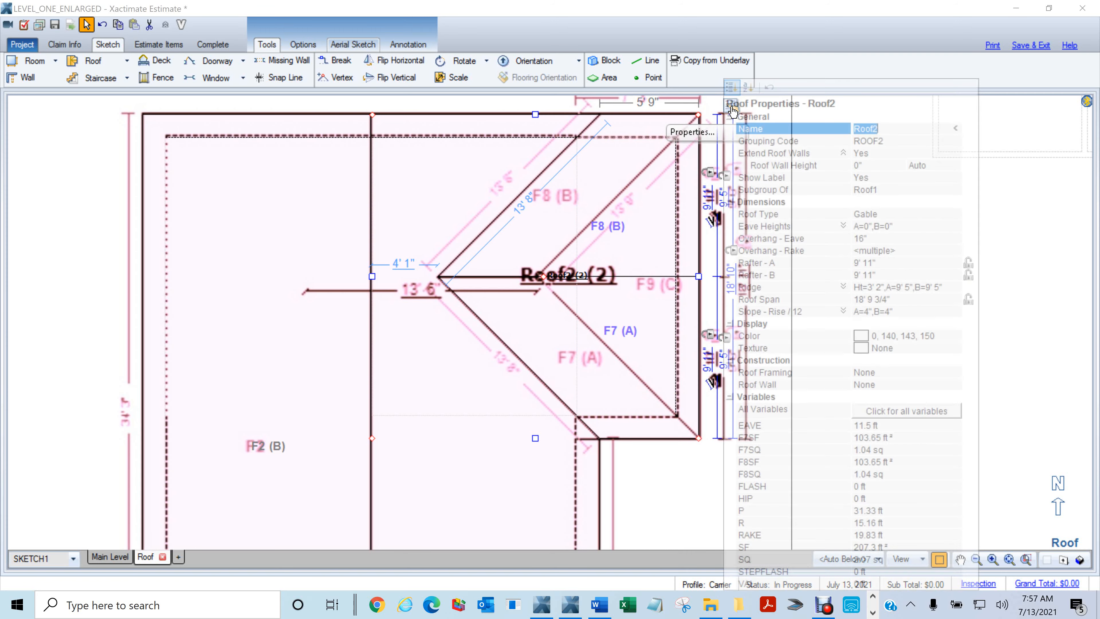
pyautogui.click(892, 214)
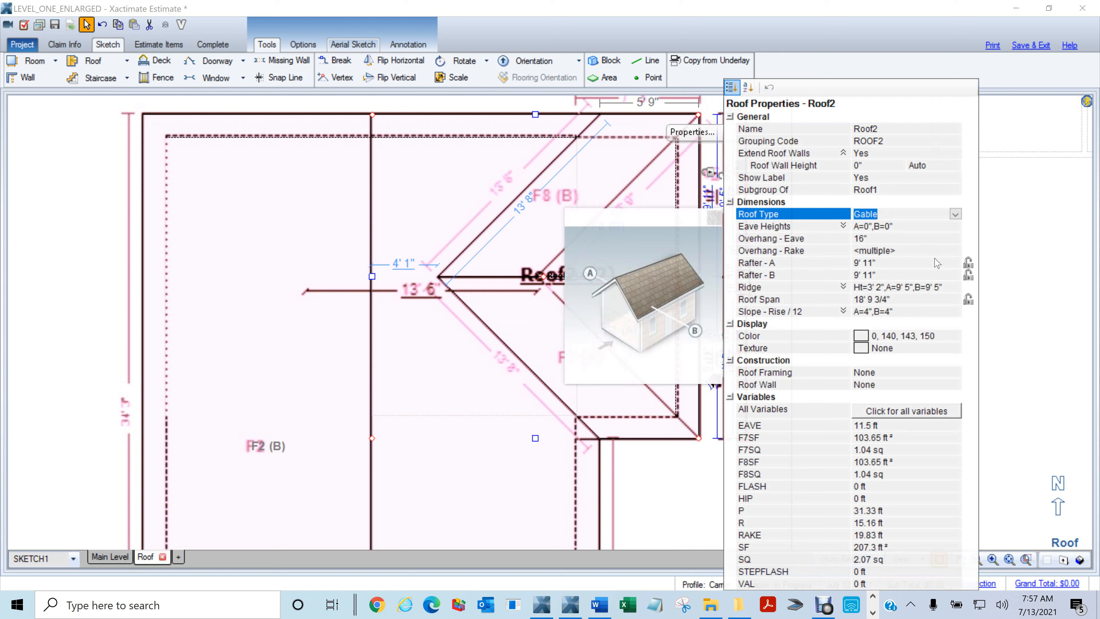
pyautogui.press('Down')
pyautogui.press('Return')
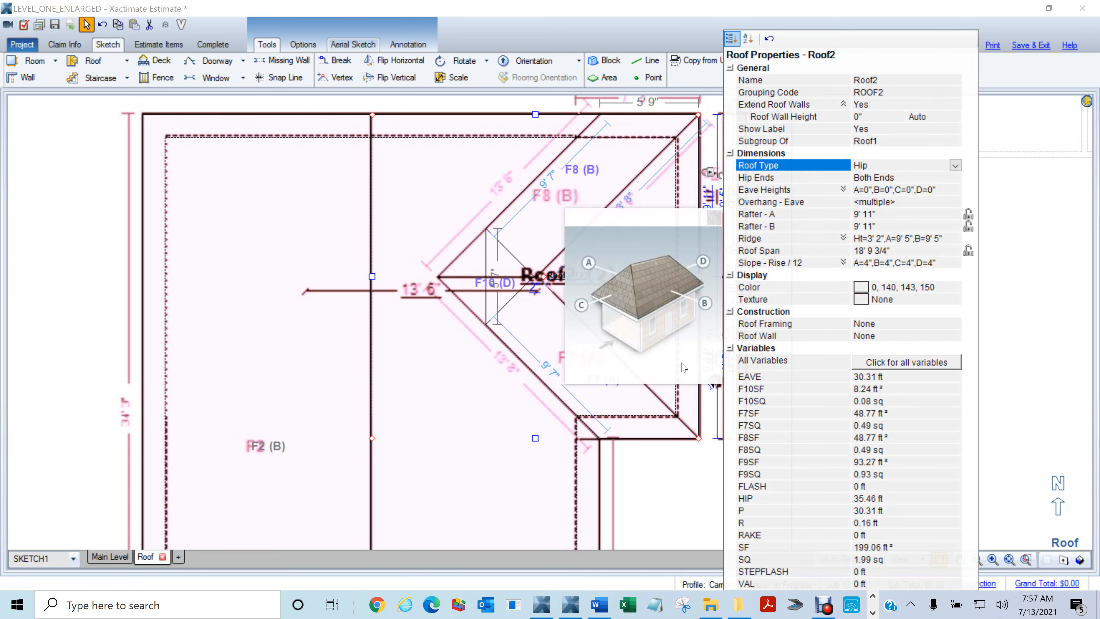
# Hide the underlay and set the eave overhang of the northeast Roof2 (2) extension to 16".
pyautogui.click(108, 316)
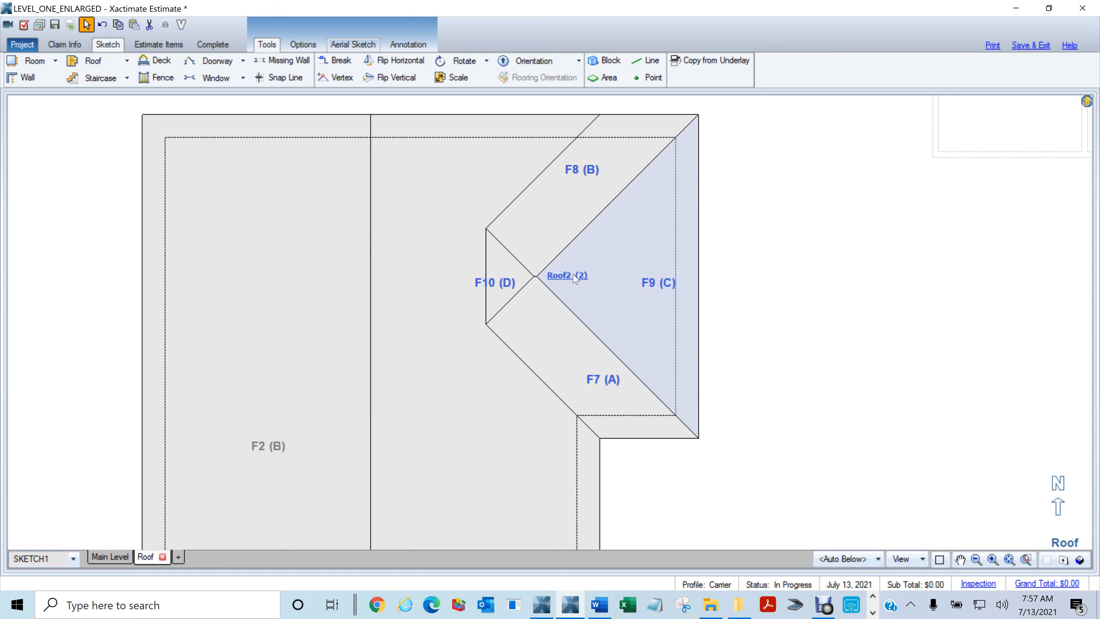
pyautogui.click(574, 277)
pyautogui.doubleClick(574, 277)
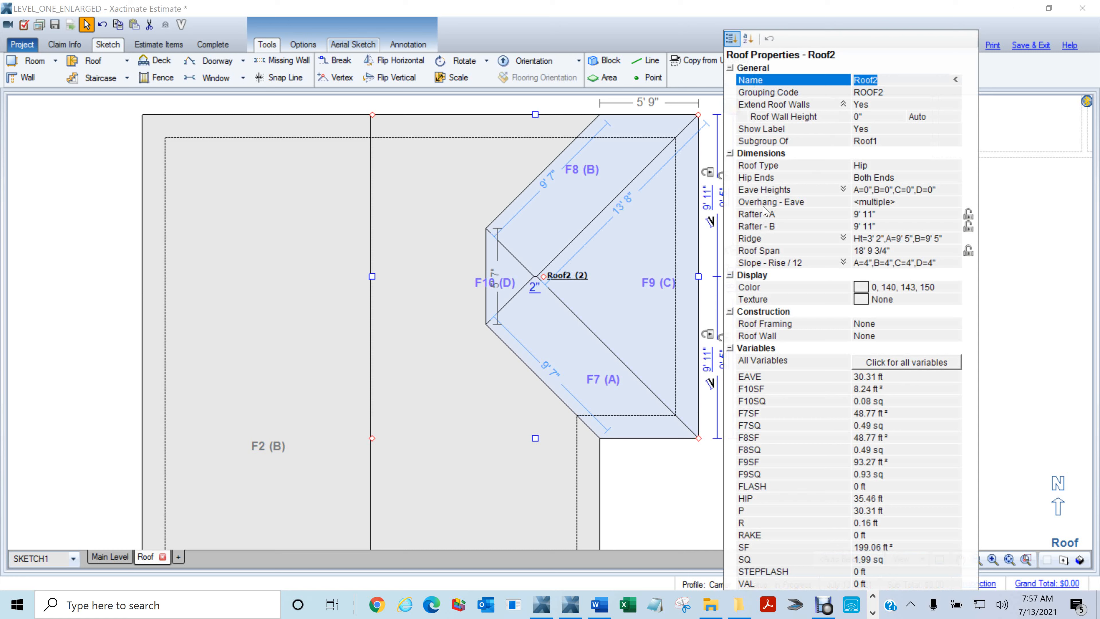
pyautogui.click(889, 205)
pyautogui.click(901, 202)
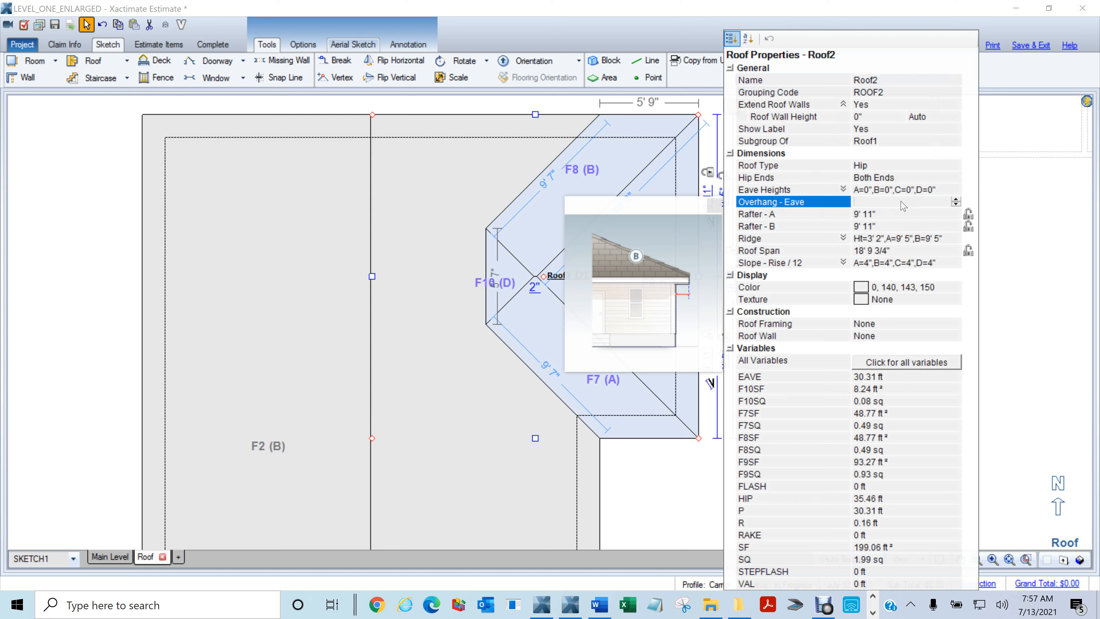
pyautogui.write('16')
pyautogui.press('Return')
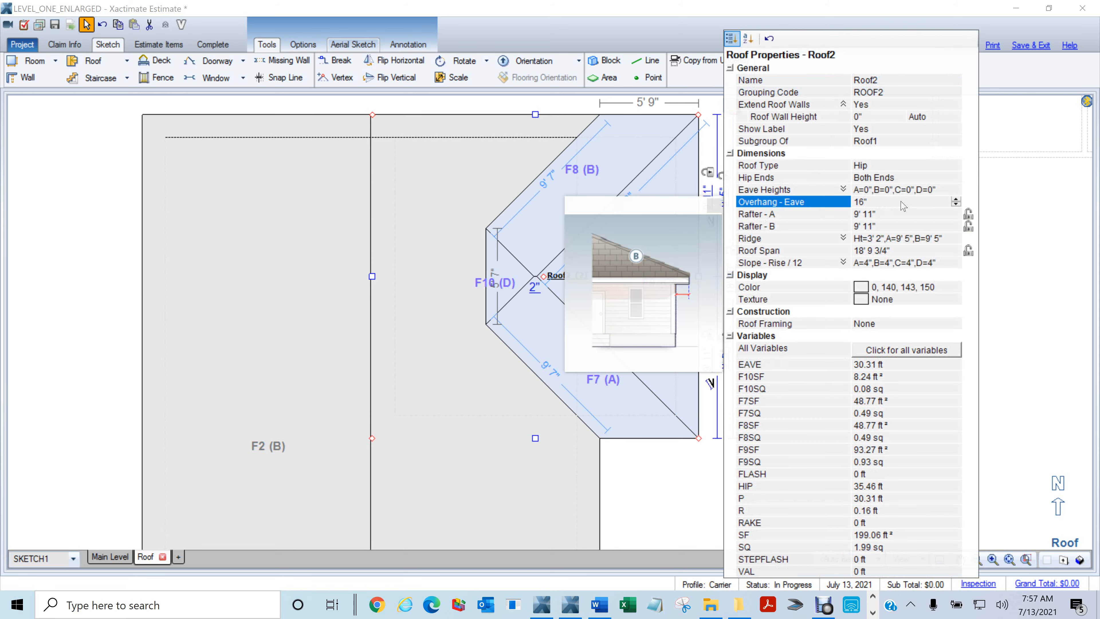
pyautogui.click(42, 277)
# Stretch the concealed west end of Roof2 (2) farther into Roof1 to remove the inner hip face, leaving a ridge about 6' 2" long.
pyautogui.click(560, 281)
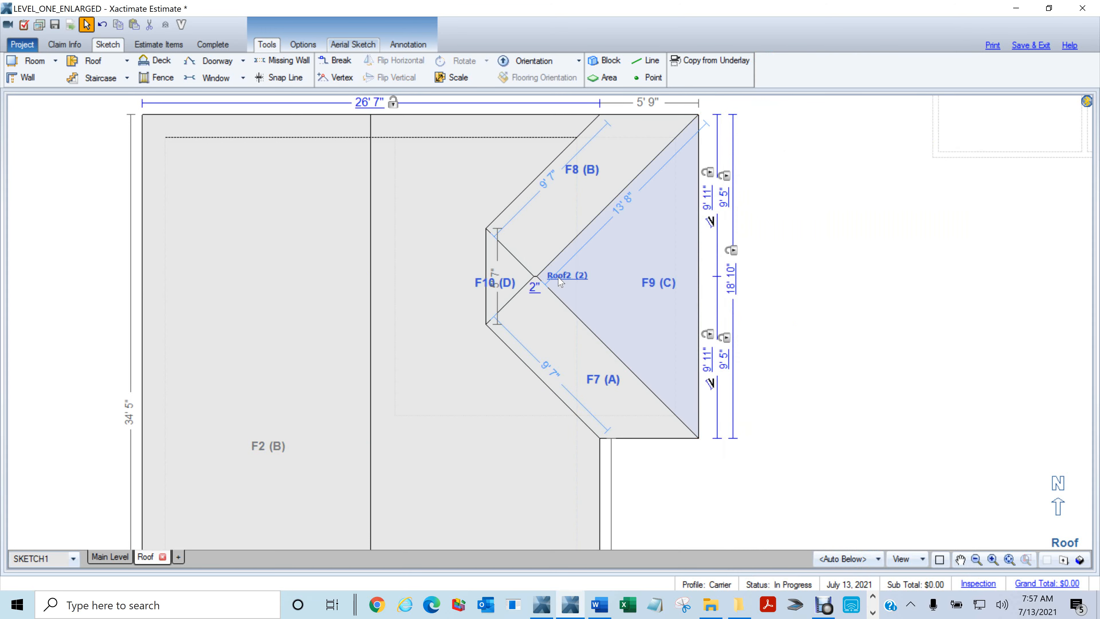
pyautogui.click(559, 279)
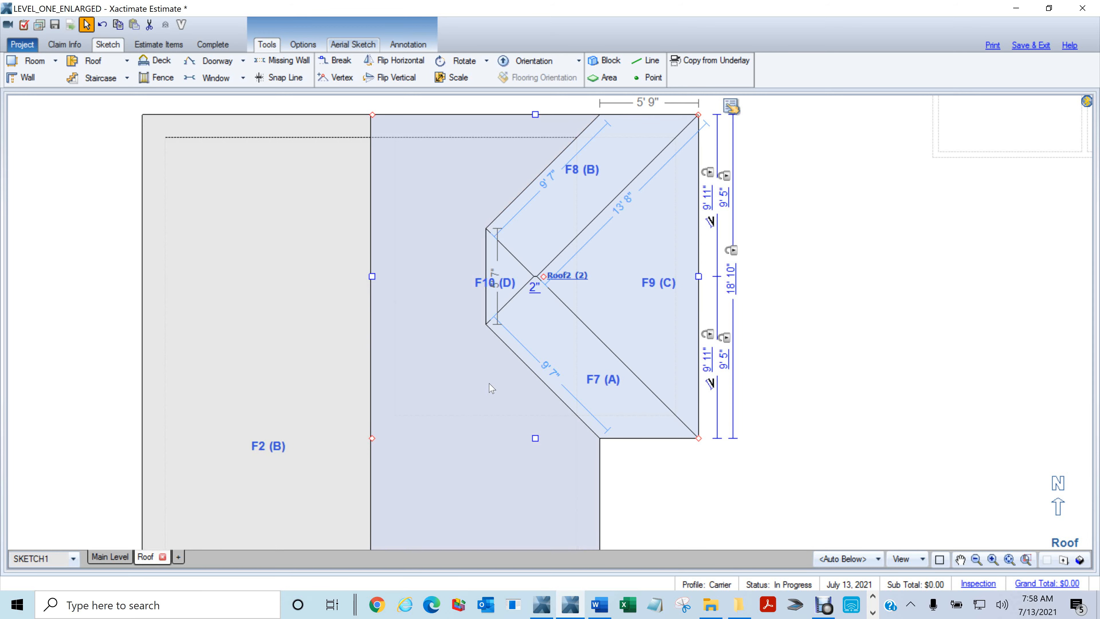
pyautogui.hotkey('ctrl', 'u')
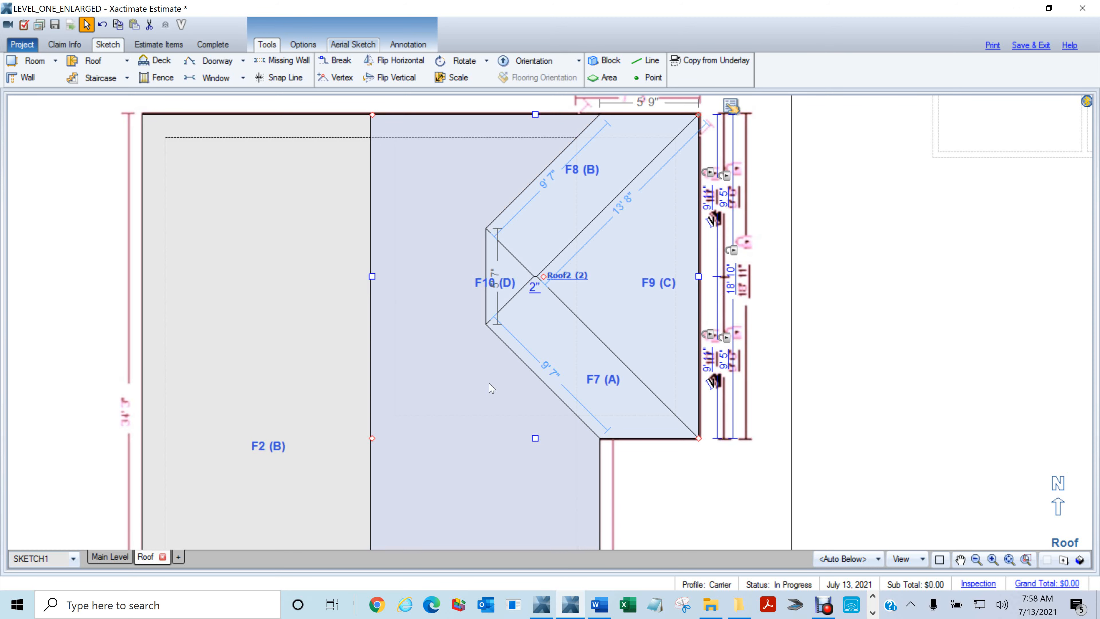
pyautogui.hotkey('ctrl', 'f')
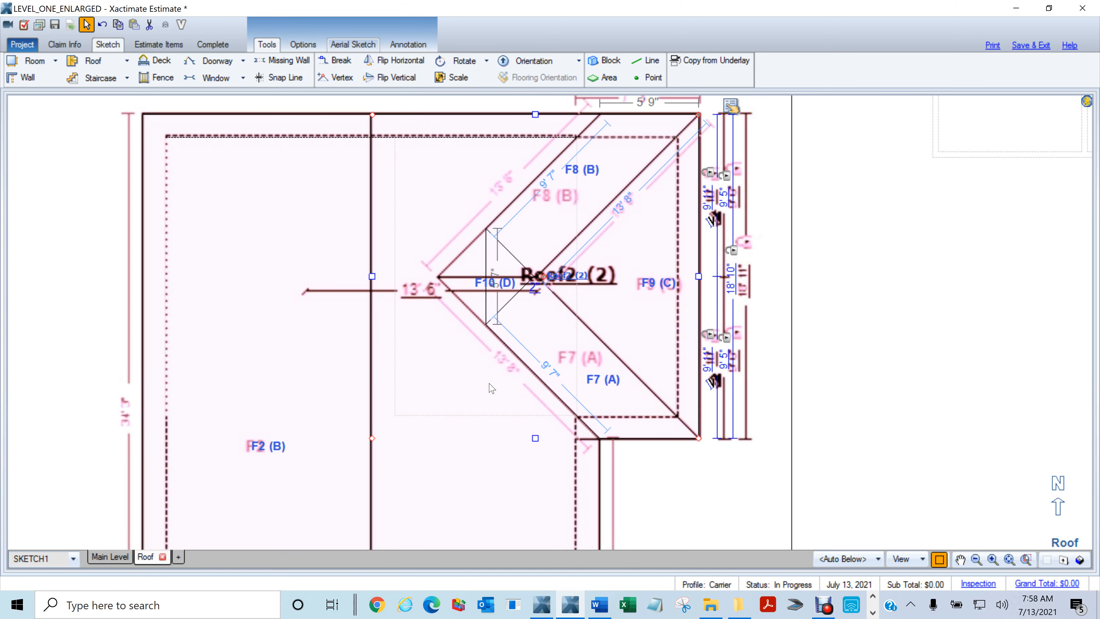
pyautogui.hotkey('ctrl', 'f')
pyautogui.hotkey('ctrl', 'u')
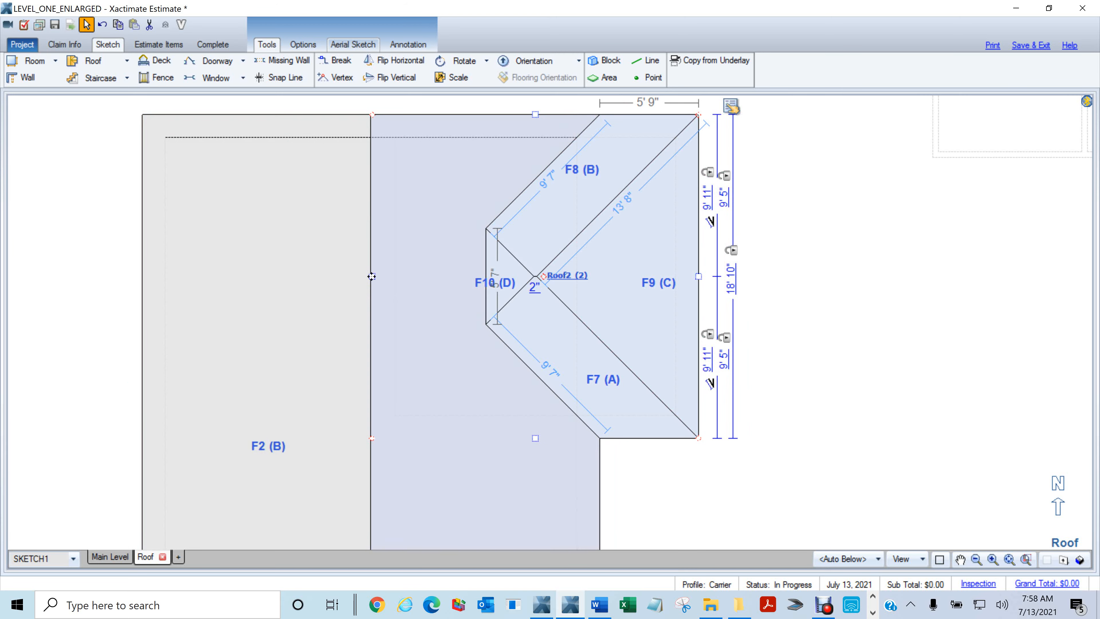
pyautogui.moveTo(371, 276); pyautogui.dragTo(283, 299)
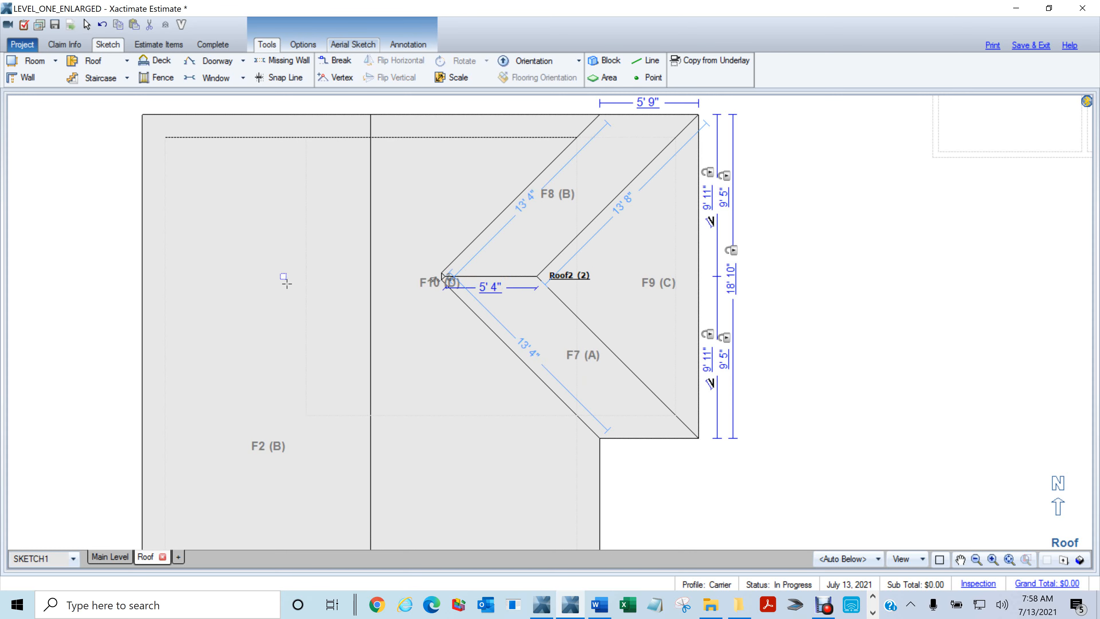
pyautogui.moveTo(284, 276); pyautogui.dragTo(265, 276)
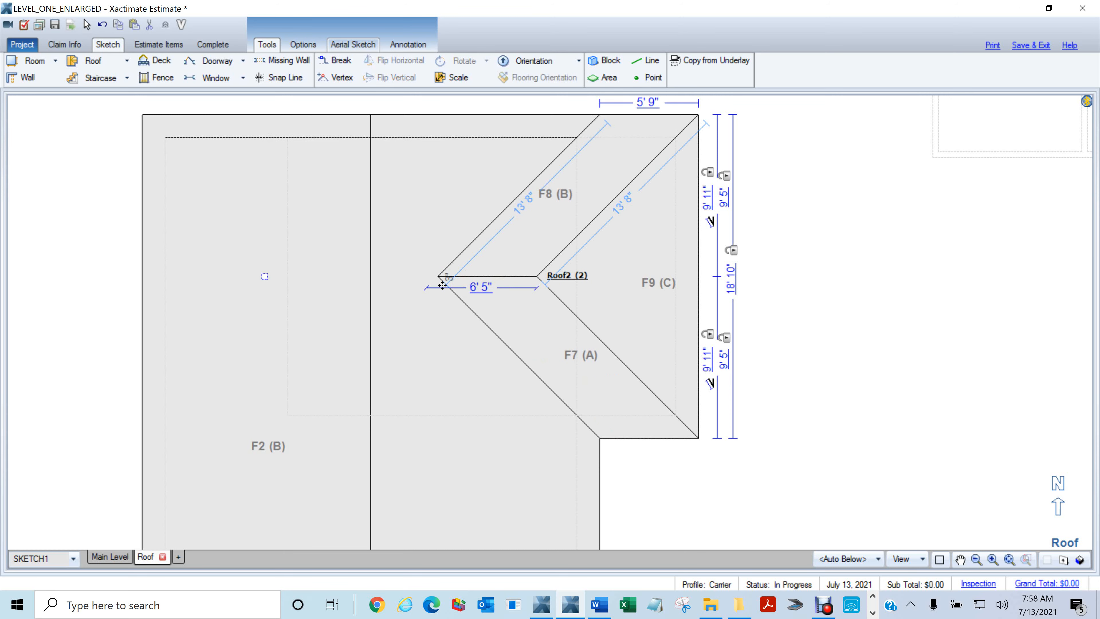
pyautogui.click(268, 279)
pyautogui.moveTo(269, 278)
pyautogui.mouseDown()
pyautogui.moveTo(296, 277)
pyautogui.moveTo(269, 277)
pyautogui.mouseUp()
# Compare the northeast hip extension's ridge, hips and valleys with the underlay, and examine the overall traced roof.
pyautogui.click(702, 290)
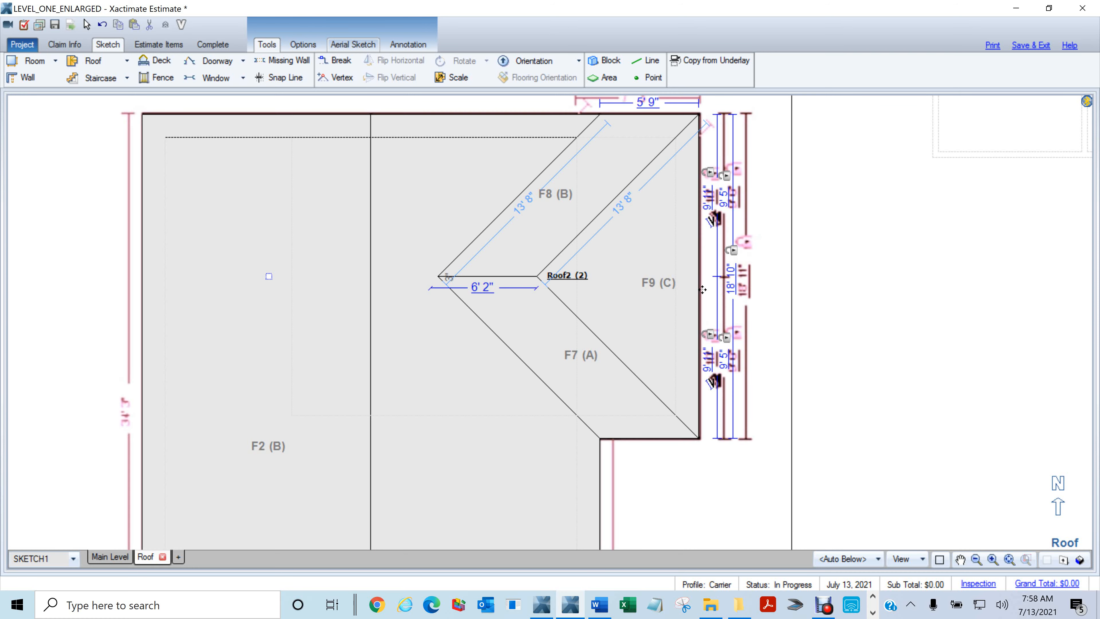
pyautogui.click(702, 289)
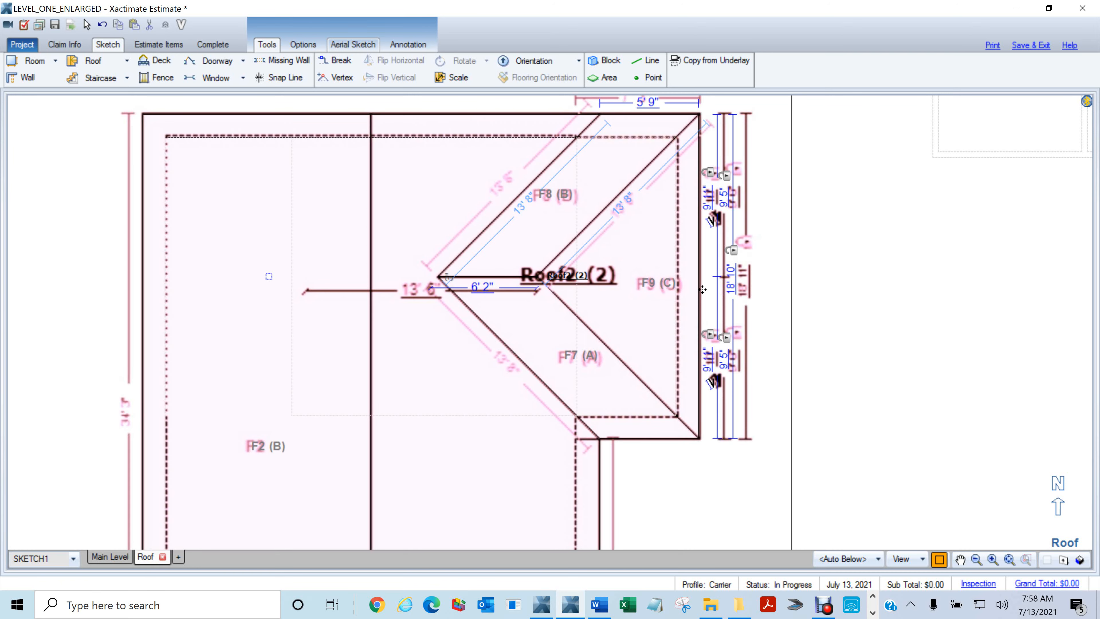
pyautogui.scroll(4, 578, 356)
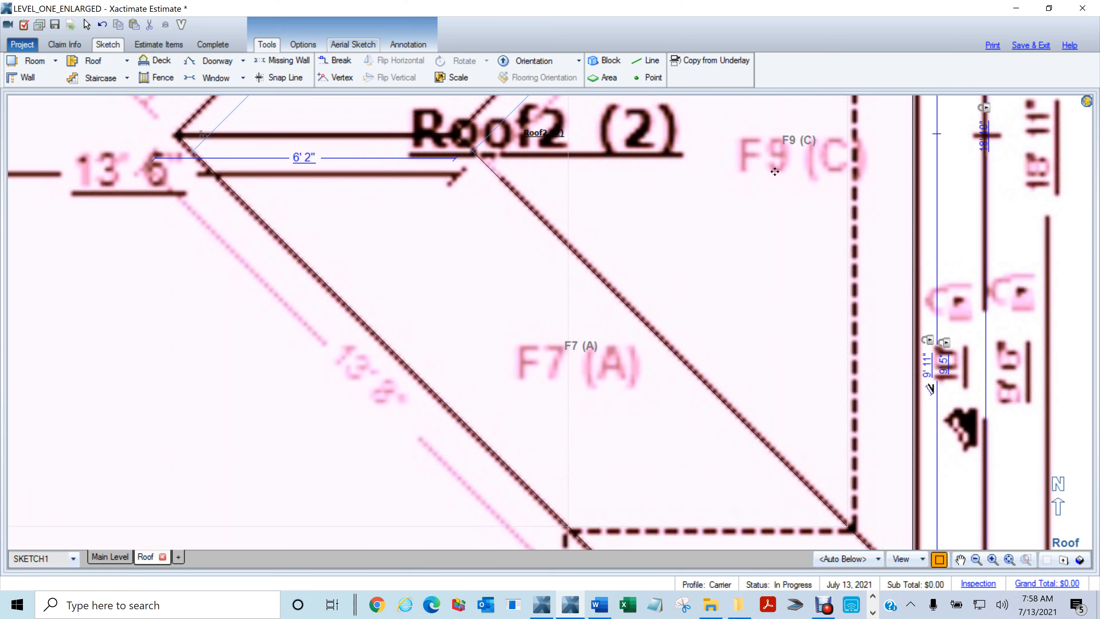
pyautogui.scroll(-4, 784, 175)
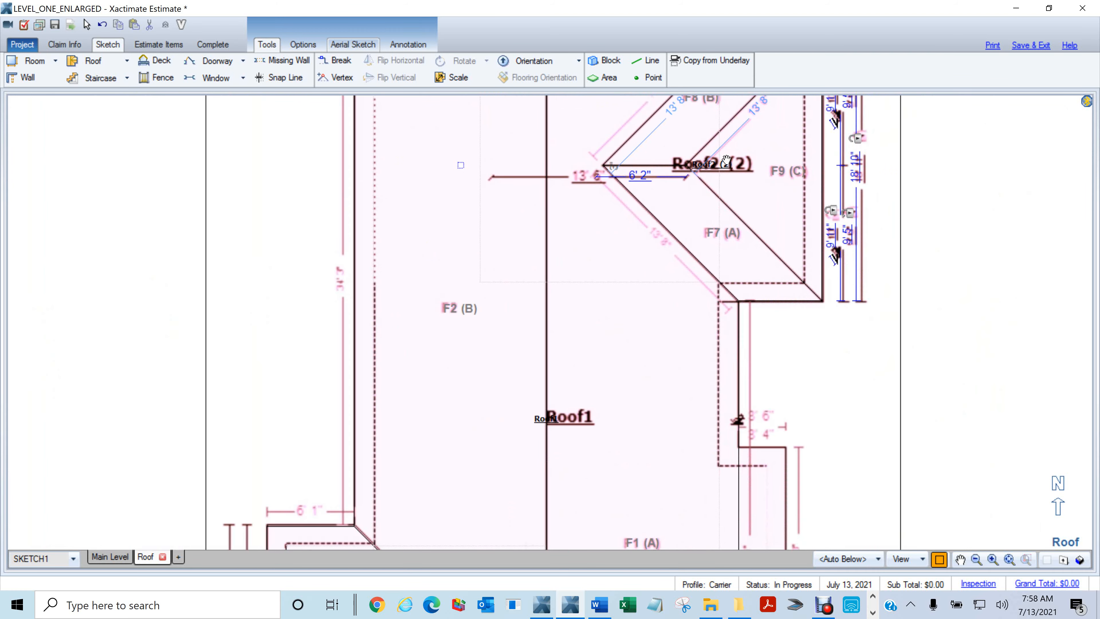
pyautogui.moveTo(692, 181); pyautogui.dragTo(658, 394)
pyautogui.scroll(5, 673, 300)
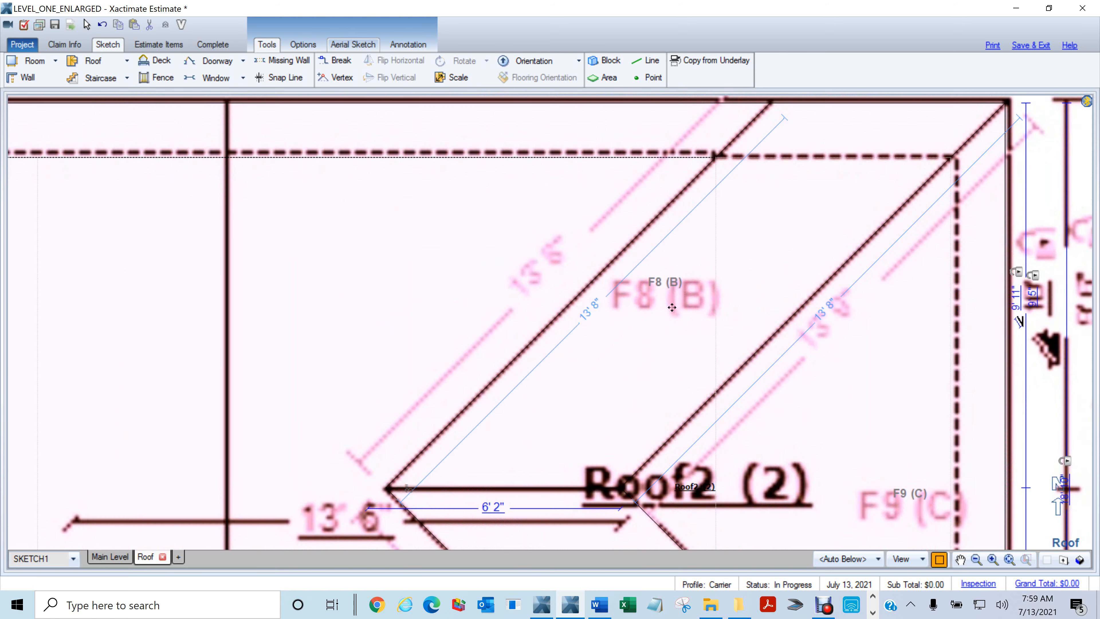
pyautogui.scroll(-5, 672, 300)
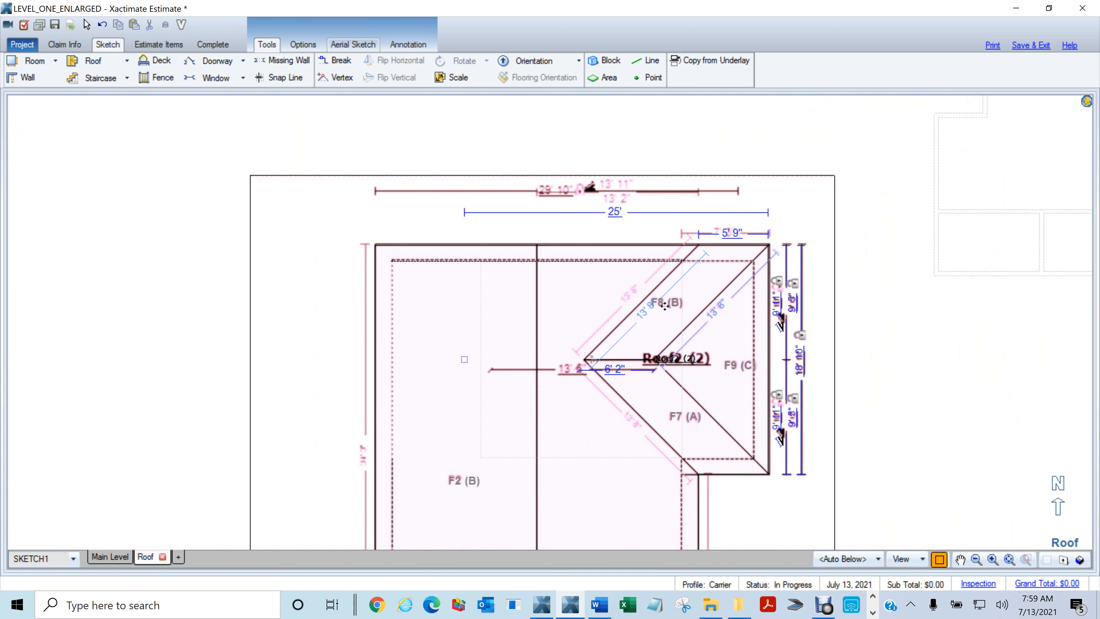
pyautogui.middleClick(861, 311)
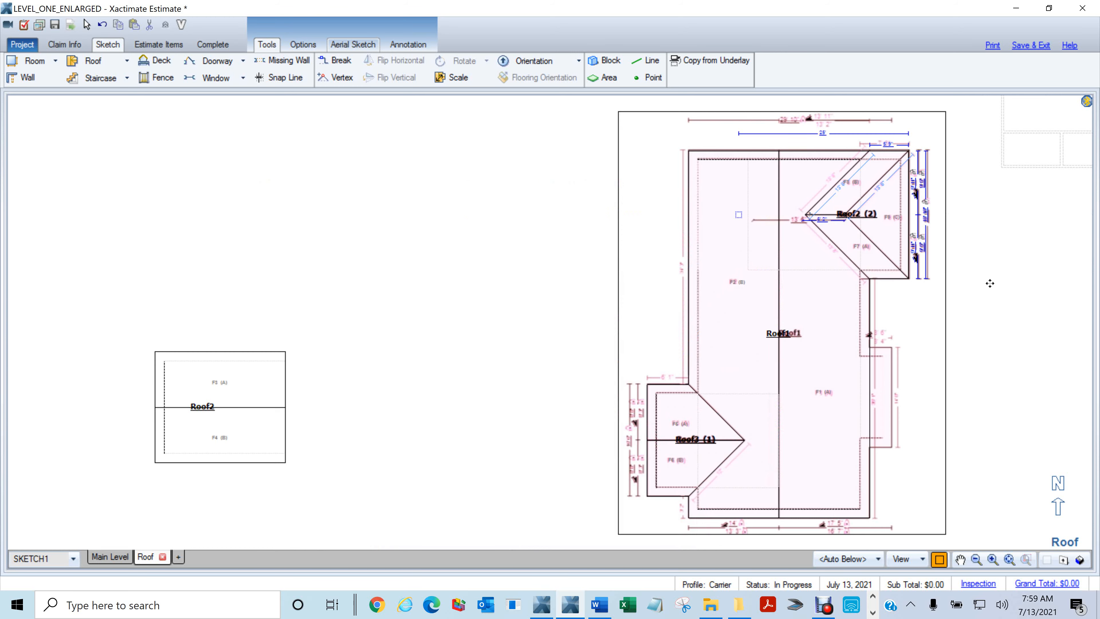
pyautogui.scroll(3, 990, 214)
pyautogui.scroll(-2, 992, 213)
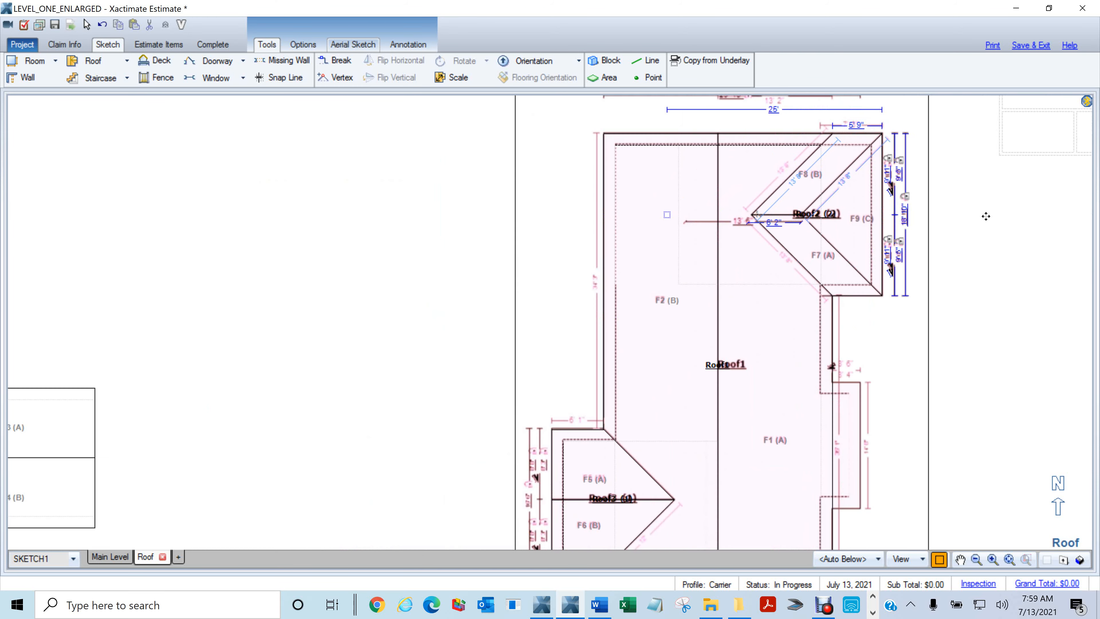
pyautogui.moveTo(975, 243); pyautogui.dragTo(750, 503)
pyautogui.moveTo(750, 504); pyautogui.dragTo(750, 321)
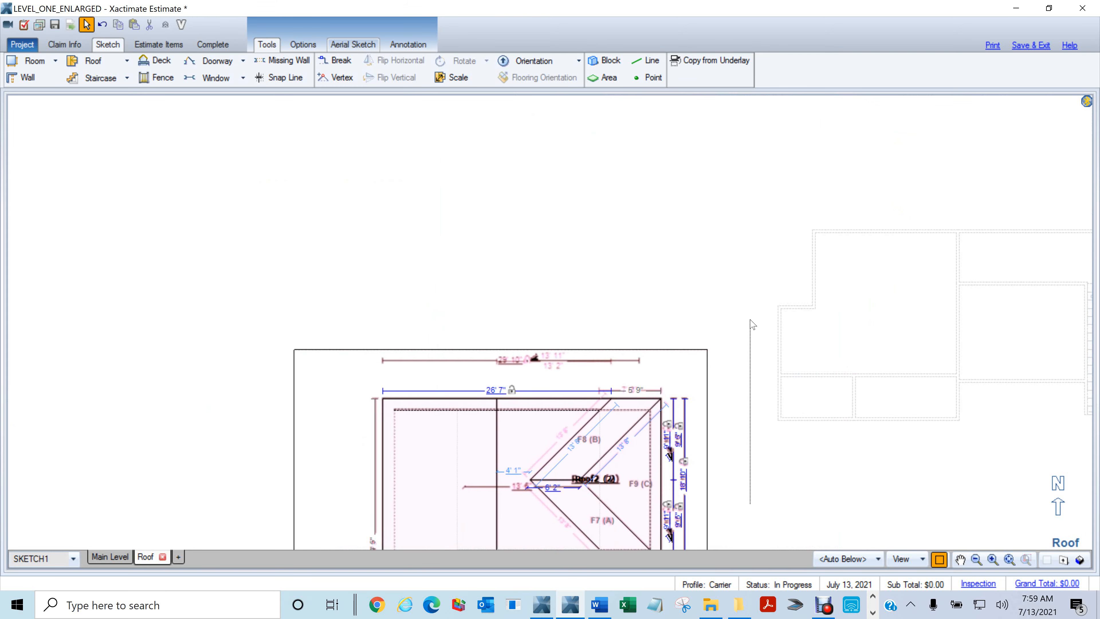
pyautogui.middleClick(750, 320)
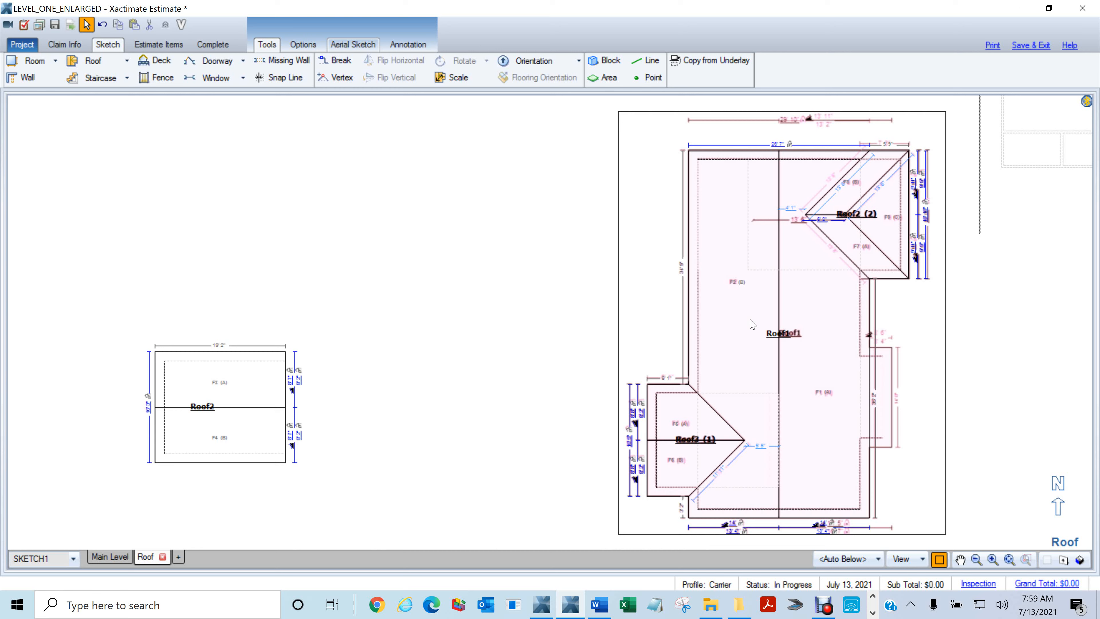
# Try to break Roof1's east edge at the southeast extension's two corners and pull the section out to the underlay's outer edge.
pyautogui.moveTo(980, 233)
pyautogui.mouseDown()
pyautogui.moveTo(1077, 451)
pyautogui.moveTo(986, 399)
pyautogui.mouseUp()
pyautogui.scroll(2, 931, 458)
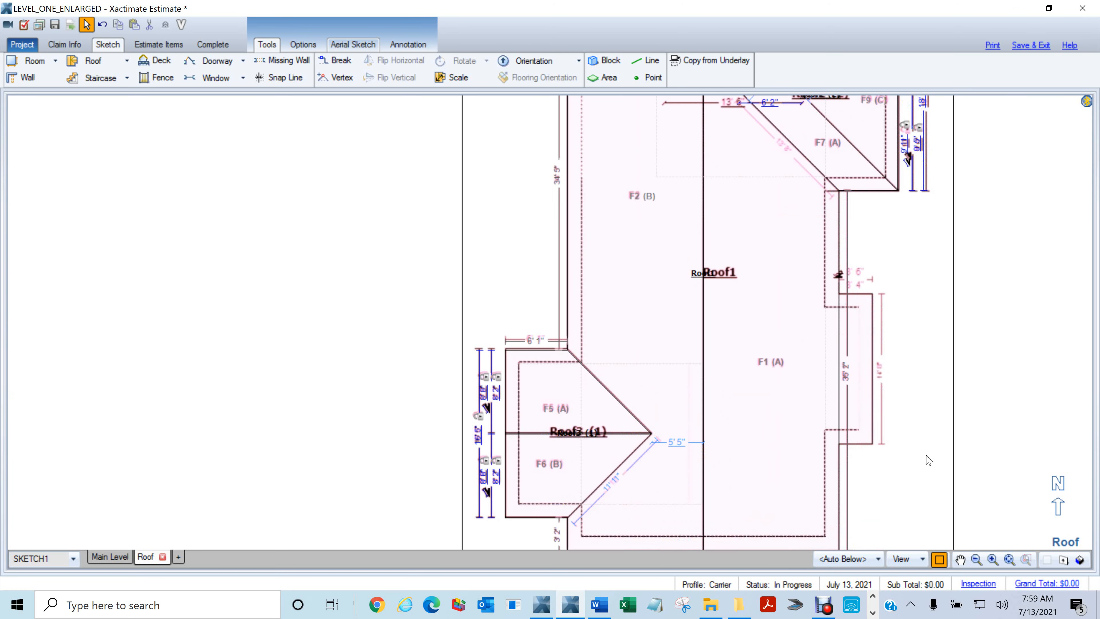
pyautogui.moveTo(888, 435)
pyautogui.mouseDown()
pyautogui.moveTo(762, 361)
pyautogui.moveTo(778, 370)
pyautogui.mouseUp()
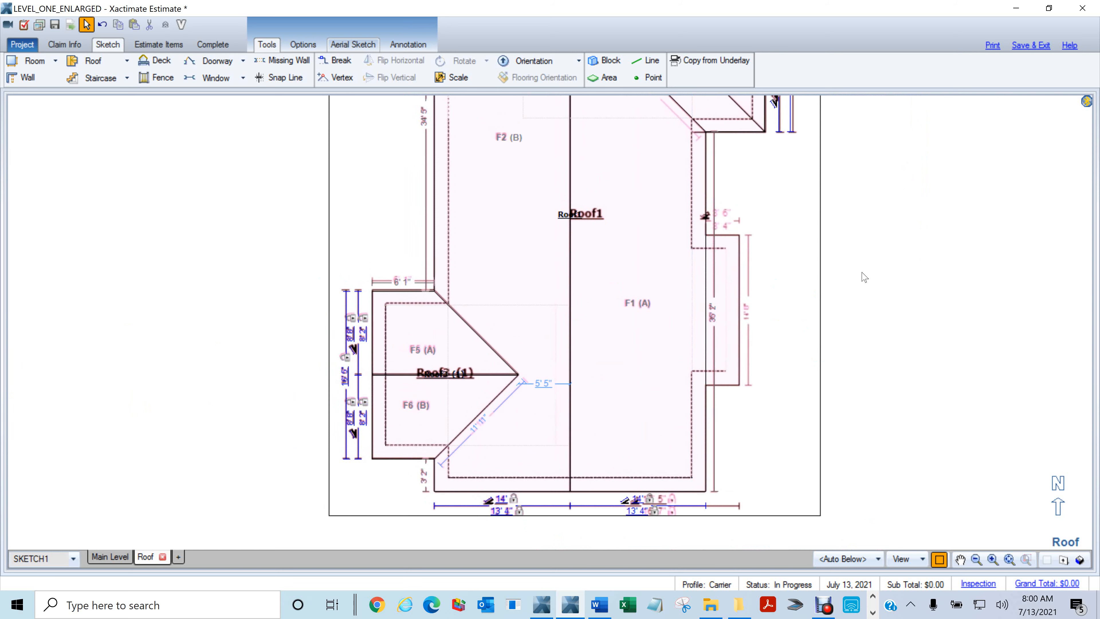
pyautogui.press('b')
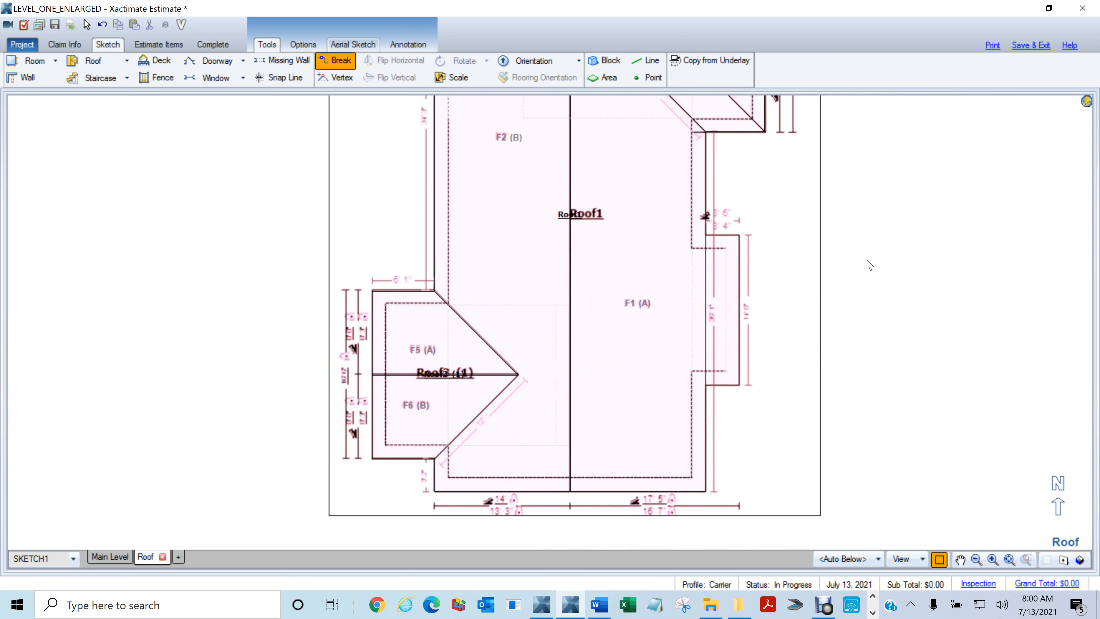
pyautogui.click(709, 235)
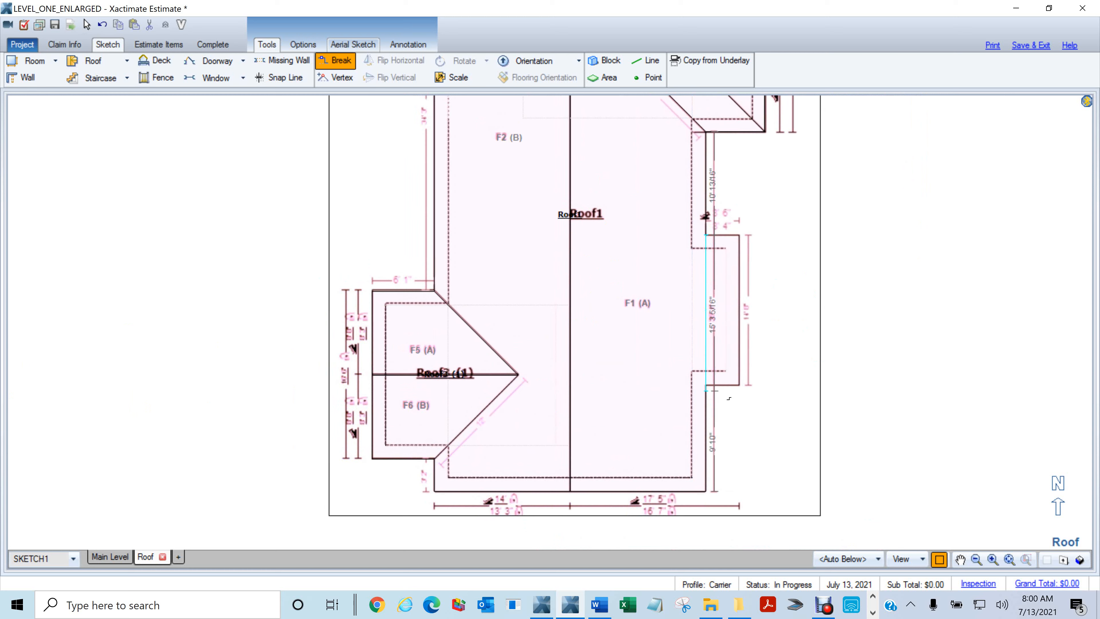
pyautogui.click(729, 387)
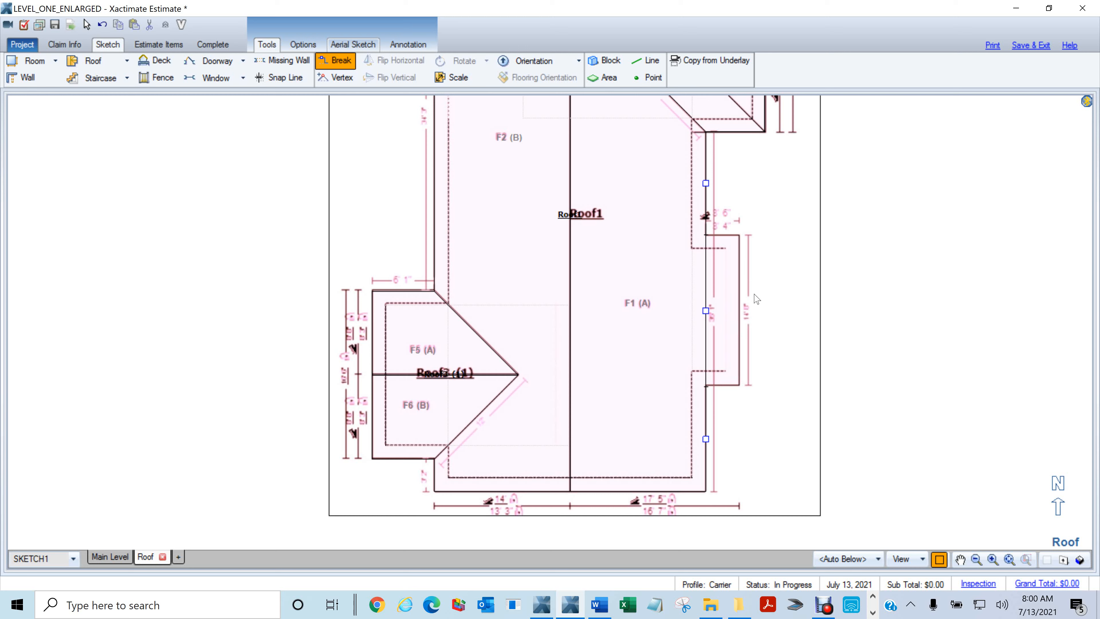
pyautogui.moveTo(706, 312); pyautogui.dragTo(735, 320)
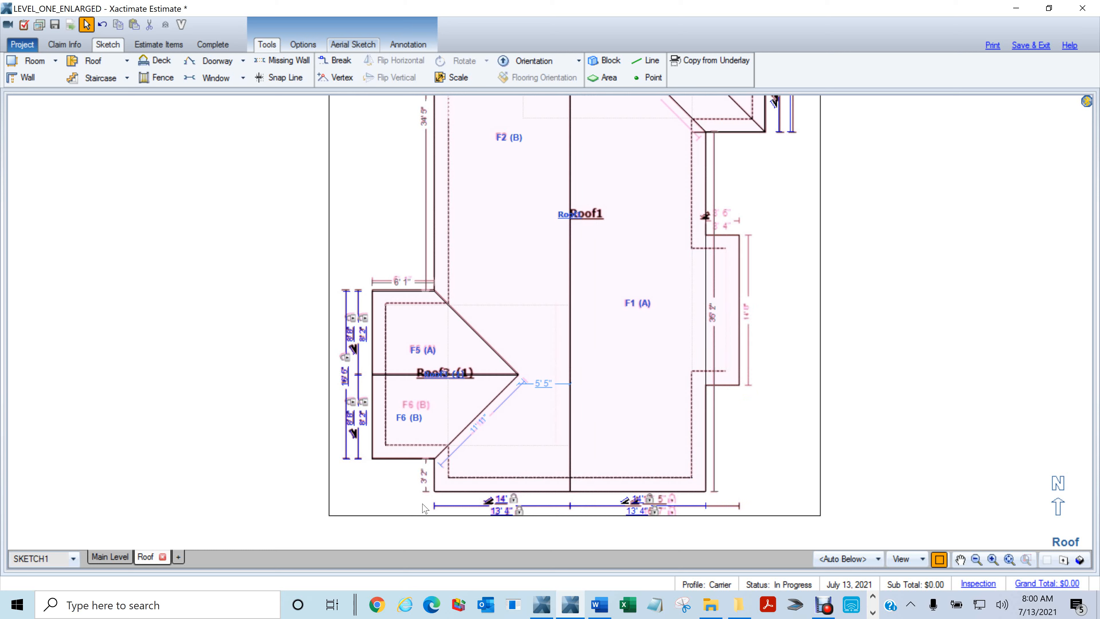
# Lock the span dimension of Roof1's west half at the south edge.
pyautogui.click(497, 512)
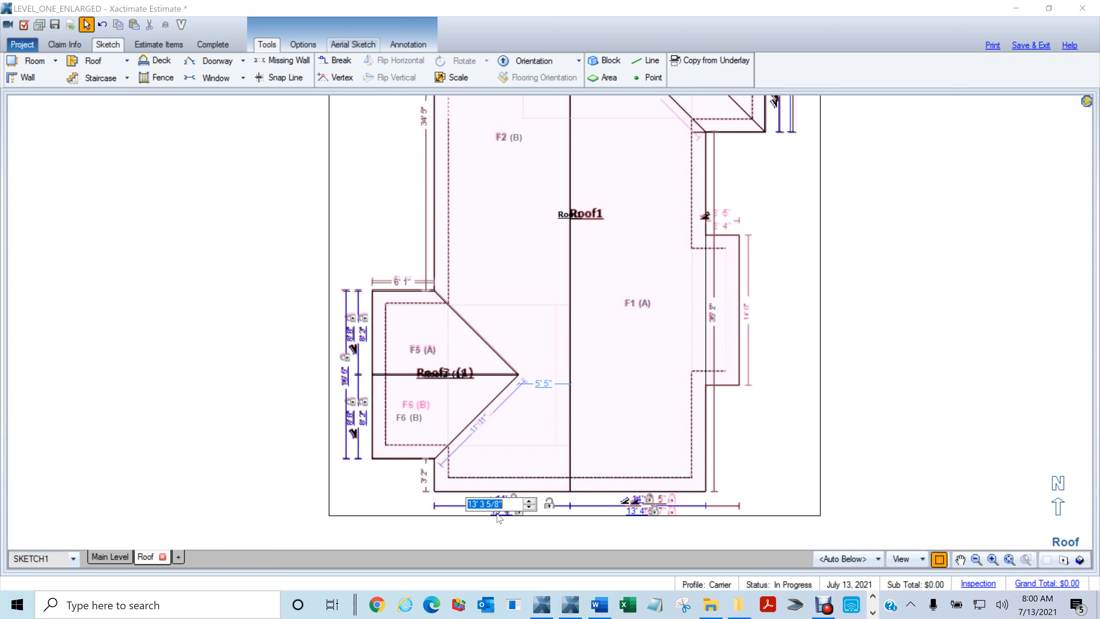
pyautogui.click(549, 504)
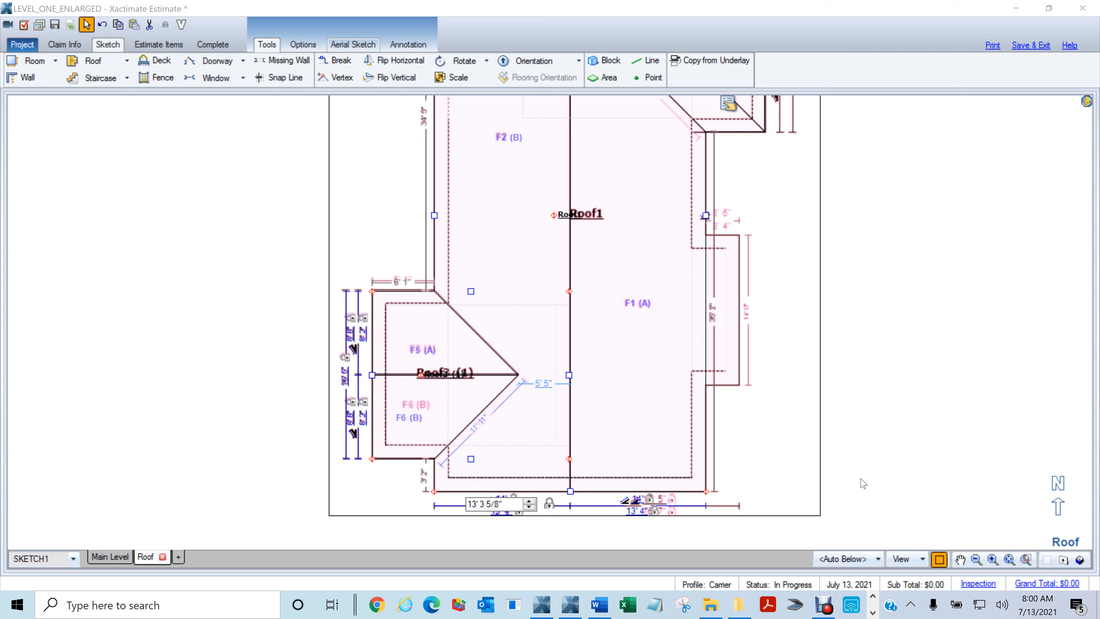
pyautogui.click(932, 459)
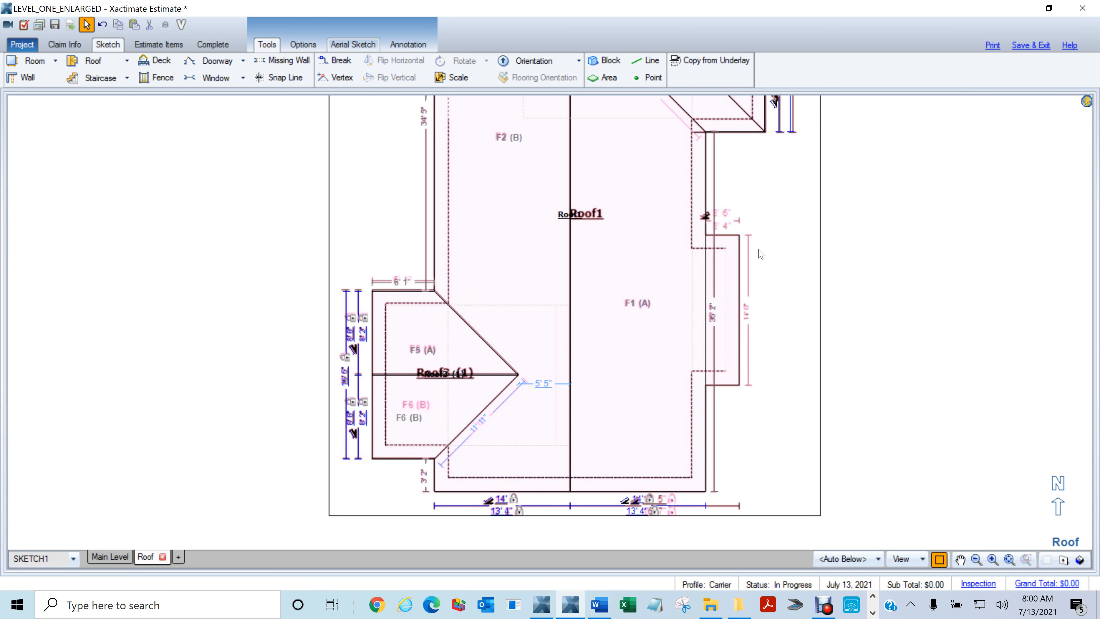
# Break Roof1's east edge at the southeast extension's two corners and pull the section out about 3' 2" to the underlay's outer edge.
pyautogui.press('b')
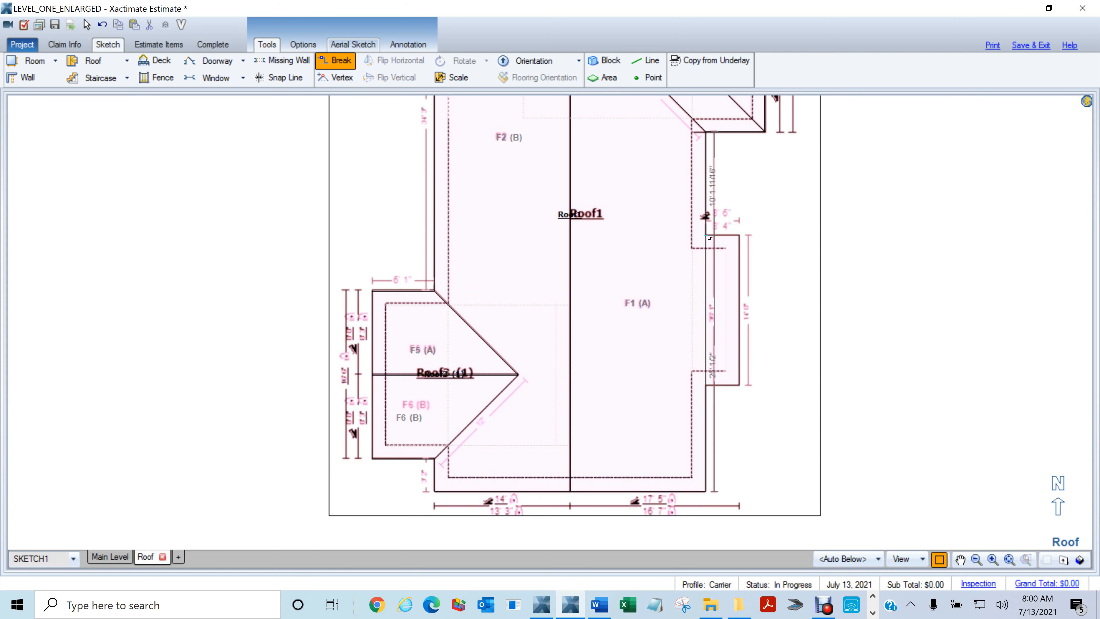
pyautogui.moveTo(705, 235); pyautogui.dragTo(712, 388)
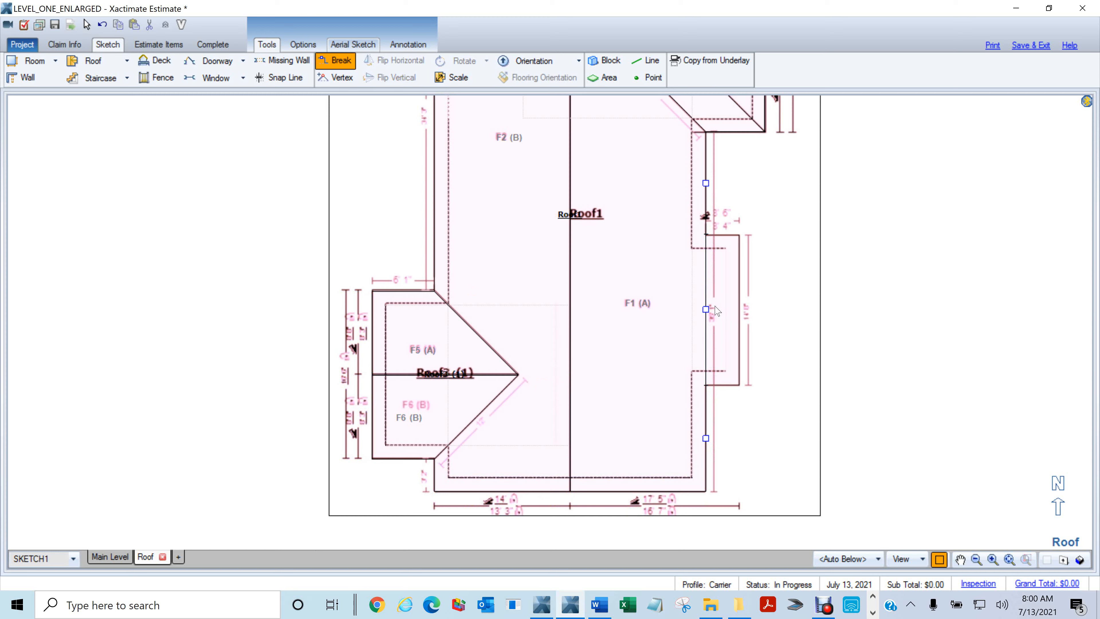
pyautogui.moveTo(705, 310); pyautogui.dragTo(738, 371)
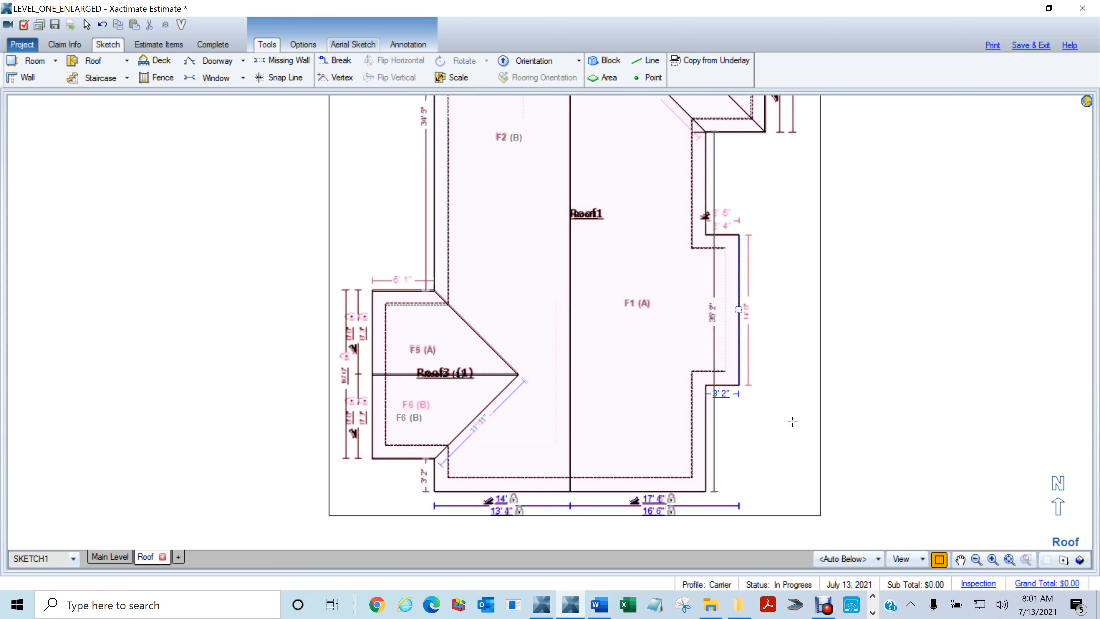
# Rename the west gable extension as Roof3 to match the underlay's label.
pyautogui.scroll(-2, 793, 421)
pyautogui.moveTo(935, 376); pyautogui.dragTo(697, 371)
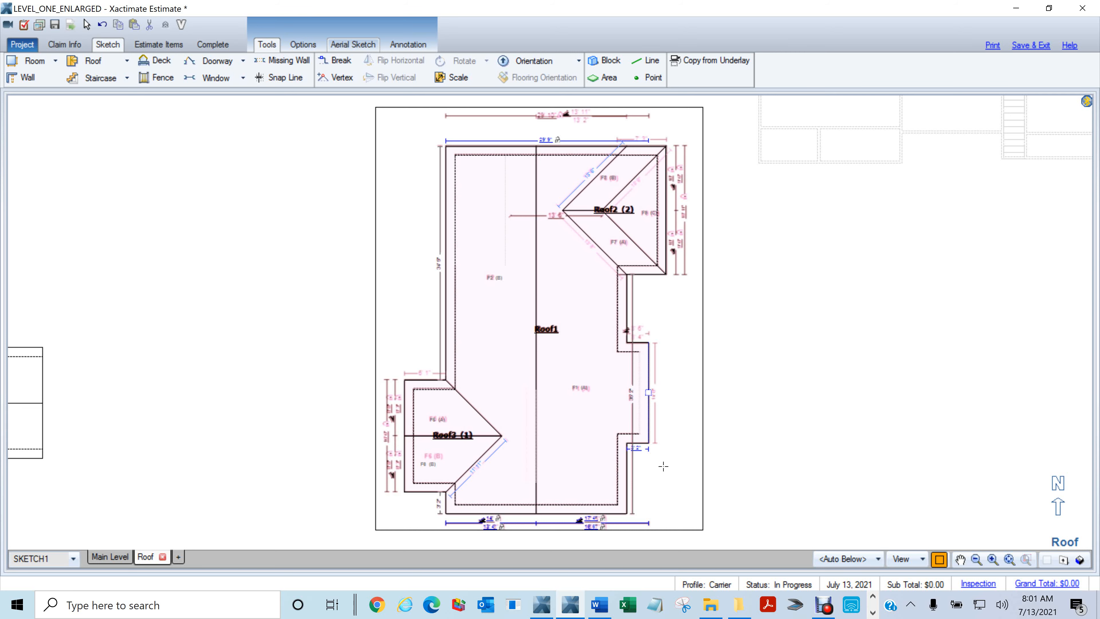
pyautogui.scroll(5, 467, 444)
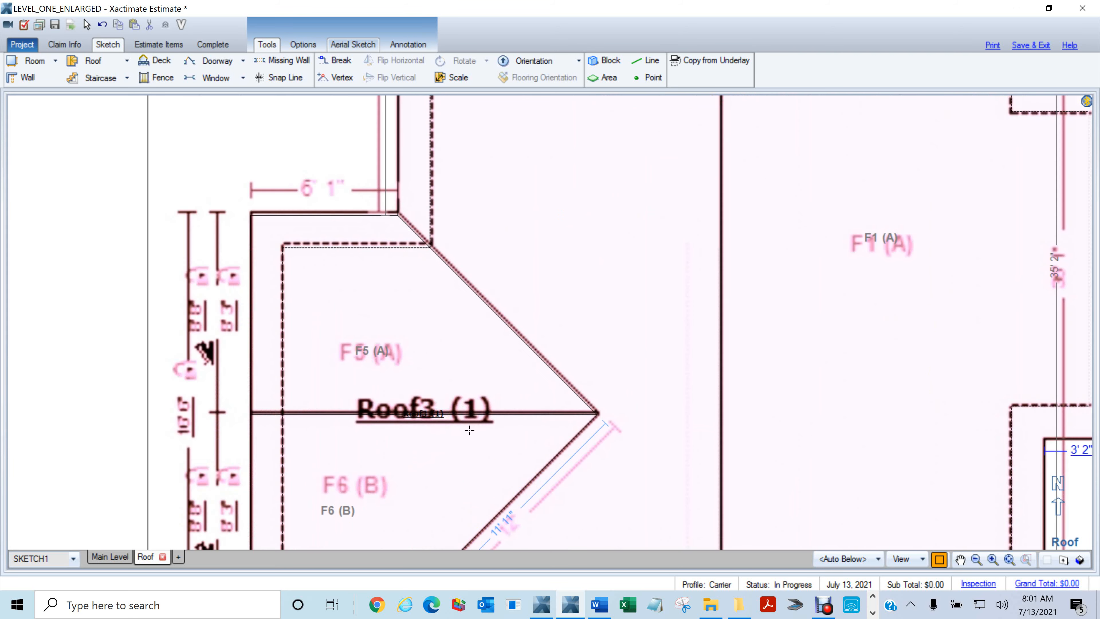
pyautogui.scroll(3, 470, 430)
pyautogui.scroll(-3, 442, 439)
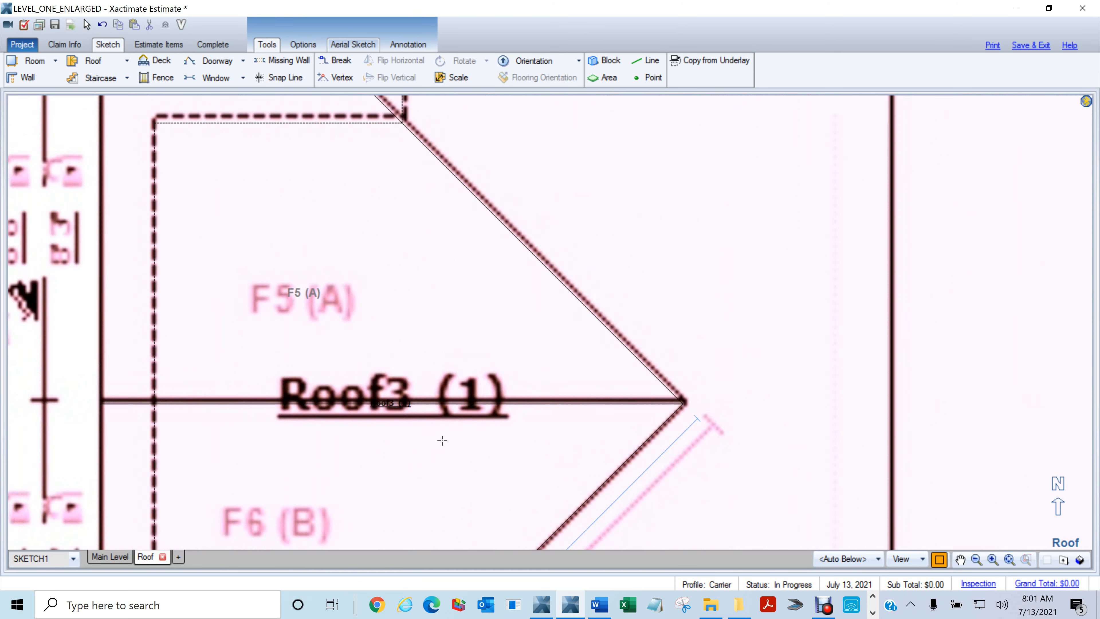
pyautogui.doubleClick(398, 407)
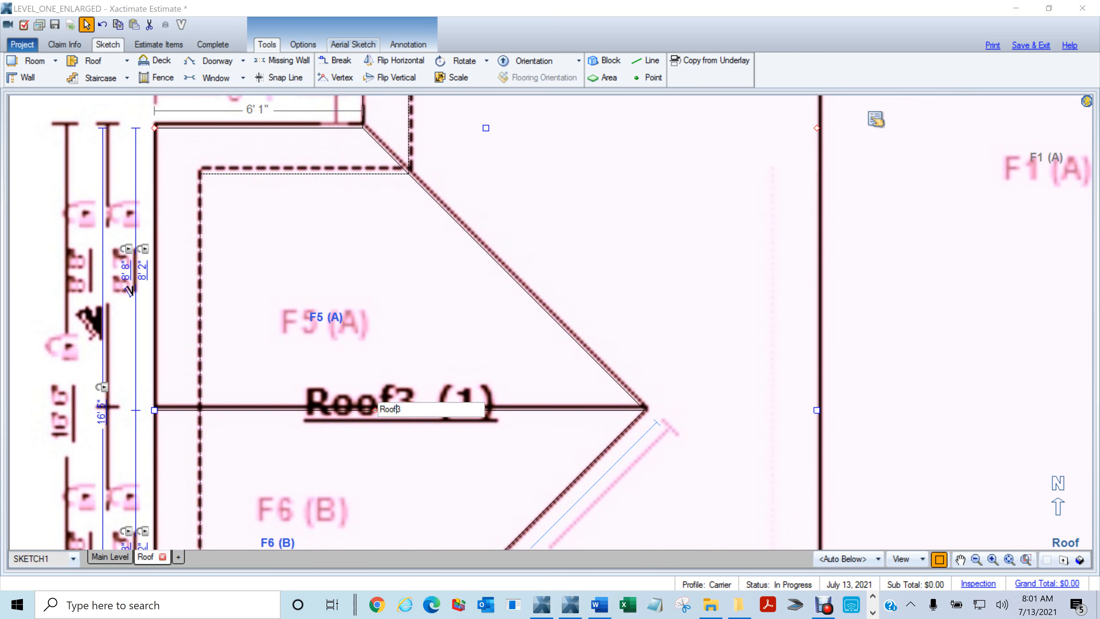
pyautogui.moveTo(403, 409); pyautogui.dragTo(317, 410)
pyautogui.write('Roof')
pyautogui.press('Return')
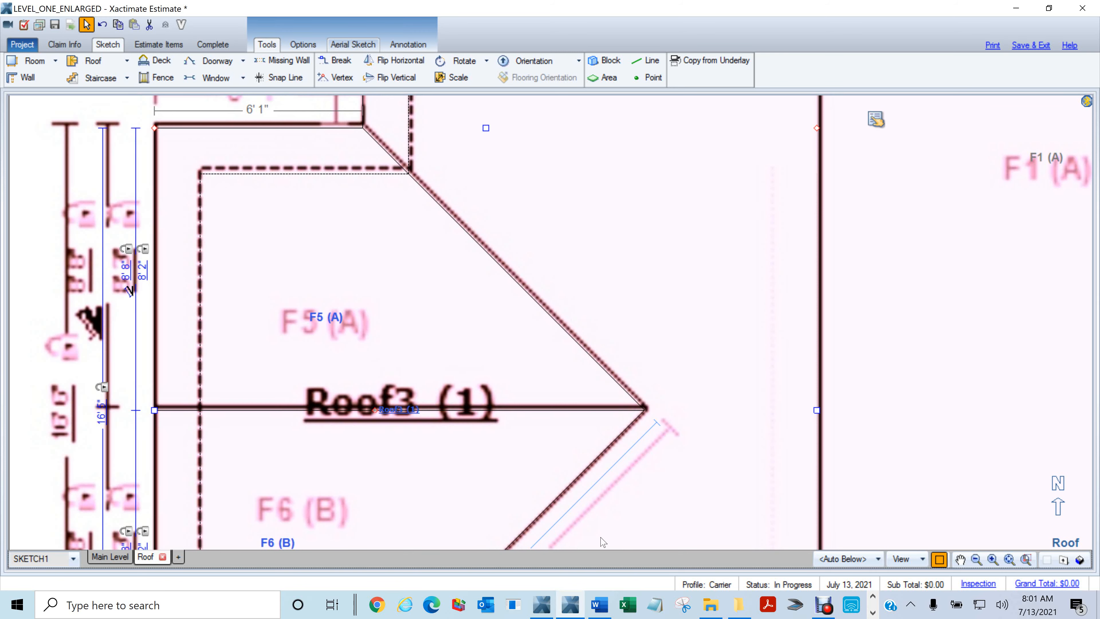
# Review the roof properties of the northeast hip extension, Roof2 (2).
pyautogui.scroll(-5, 845, 460)
pyautogui.scroll(6, 957, 206)
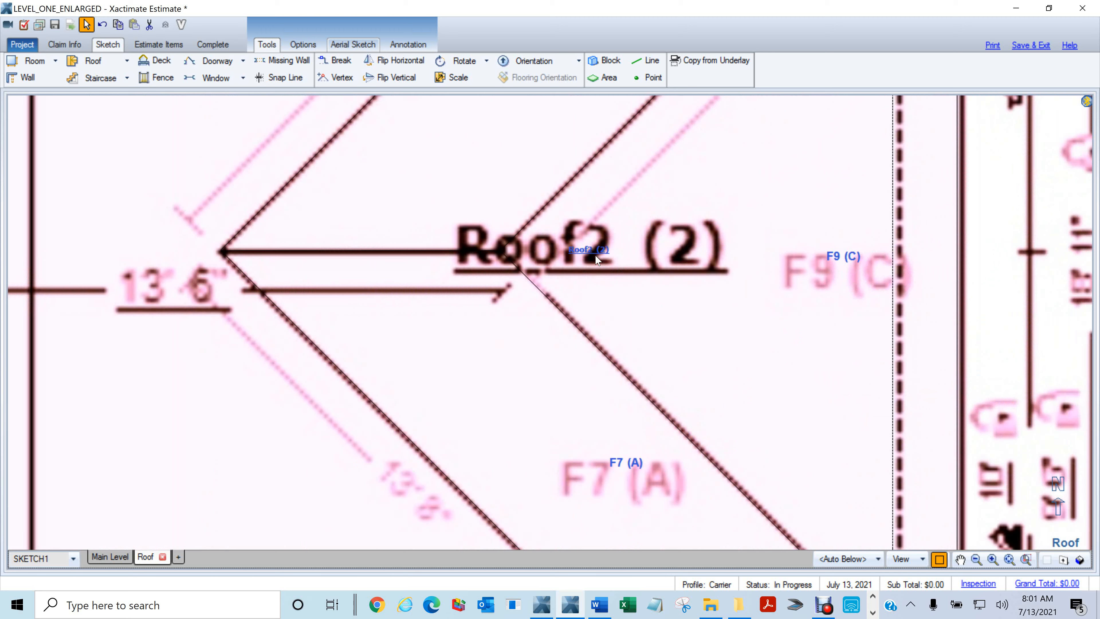
pyautogui.doubleClick(595, 252)
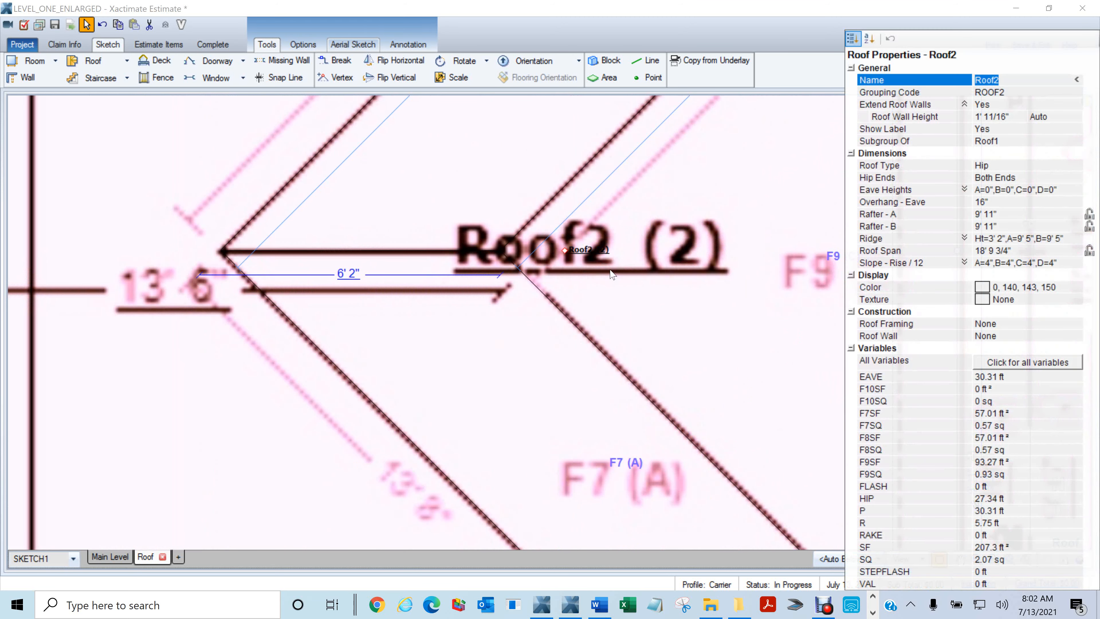
pyautogui.scroll(-5, 602, 276)
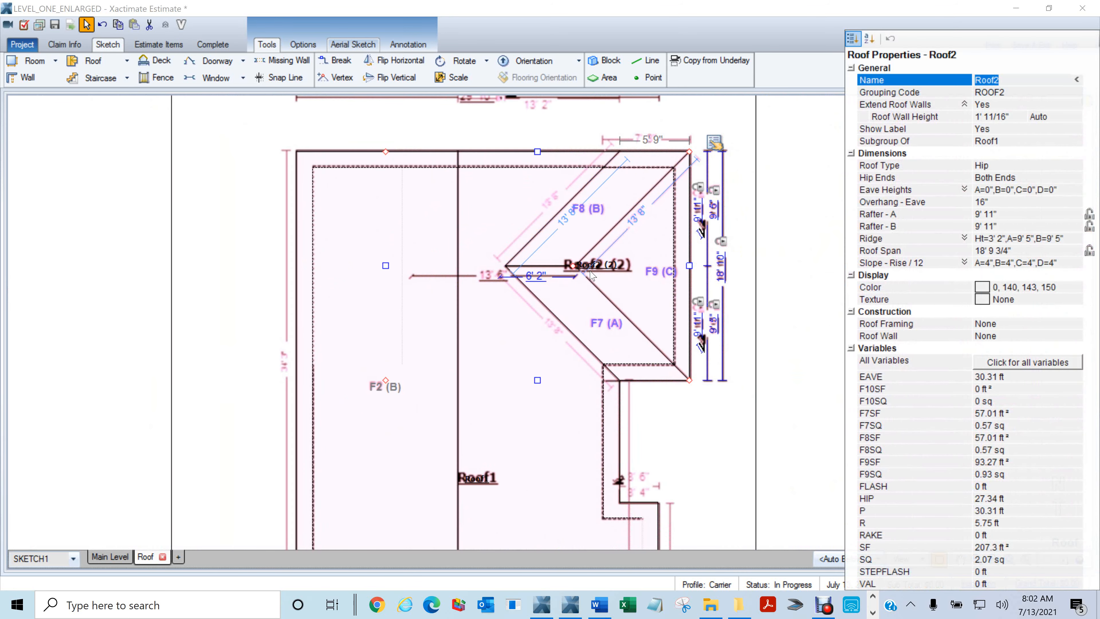
pyautogui.click(739, 346)
pyautogui.moveTo(738, 345); pyautogui.dragTo(759, 287)
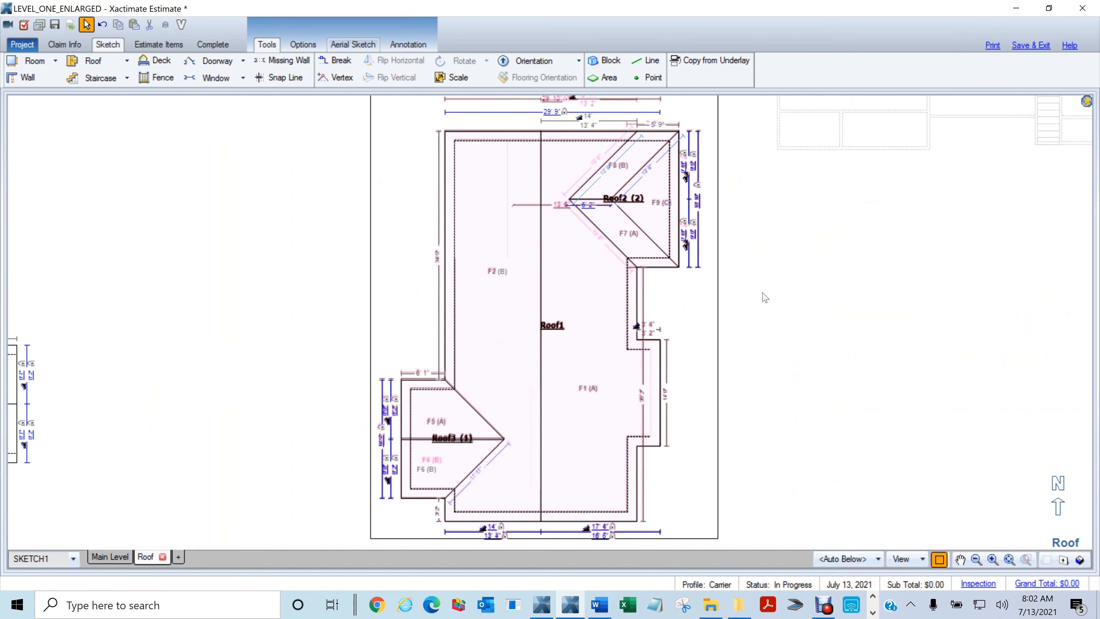
# Compare the dimensions along Roof1's north edge and the northeast hip extension with the underlay.
pyautogui.scroll(-1, 764, 298)
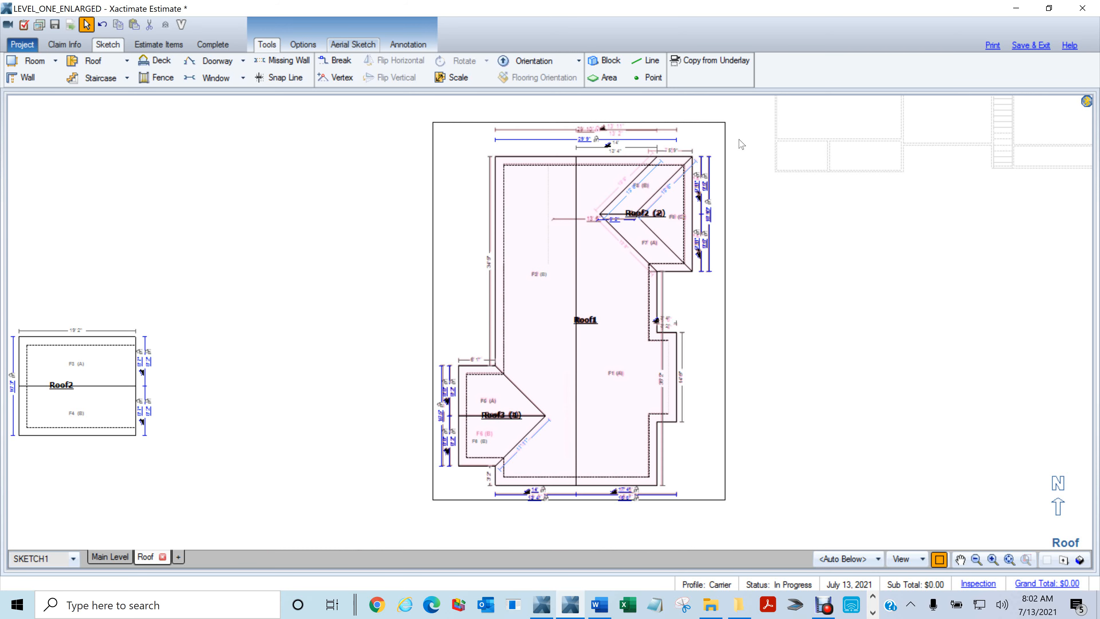
pyautogui.scroll(3, 740, 144)
pyautogui.moveTo(727, 209)
pyautogui.mouseDown()
pyautogui.moveTo(777, 288)
pyautogui.moveTo(791, 250)
pyautogui.mouseUp()
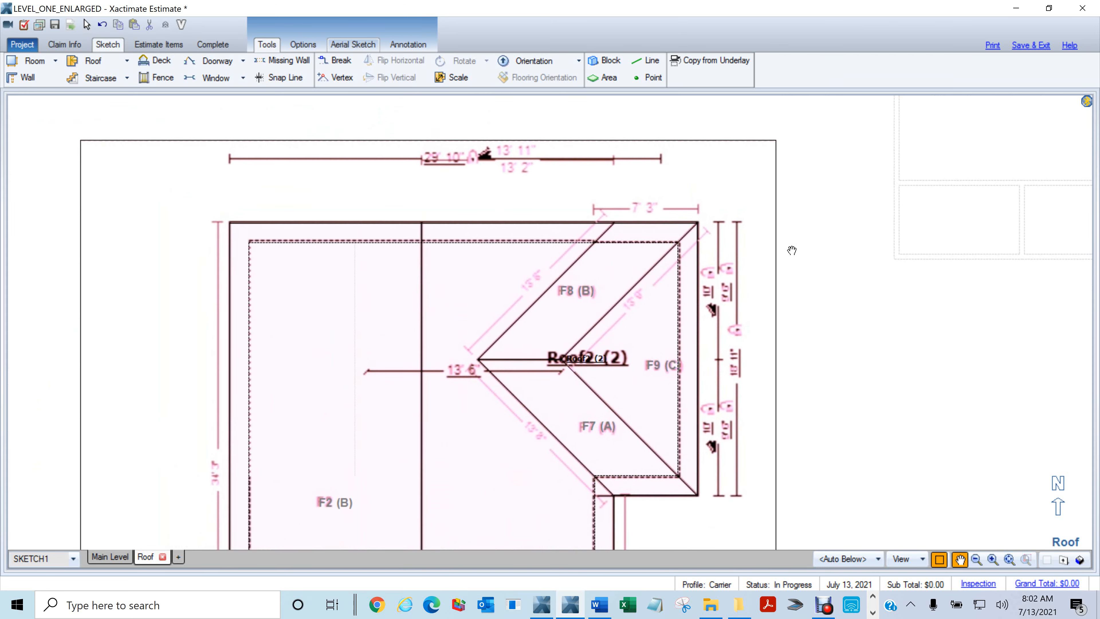
pyautogui.press('Escape')
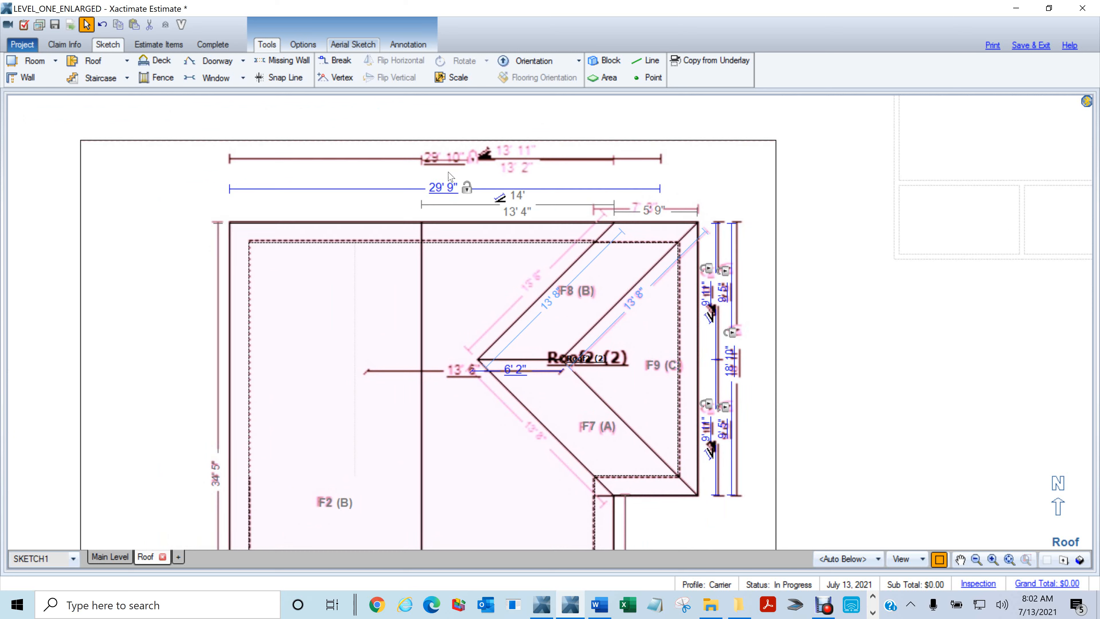
pyautogui.click(443, 321)
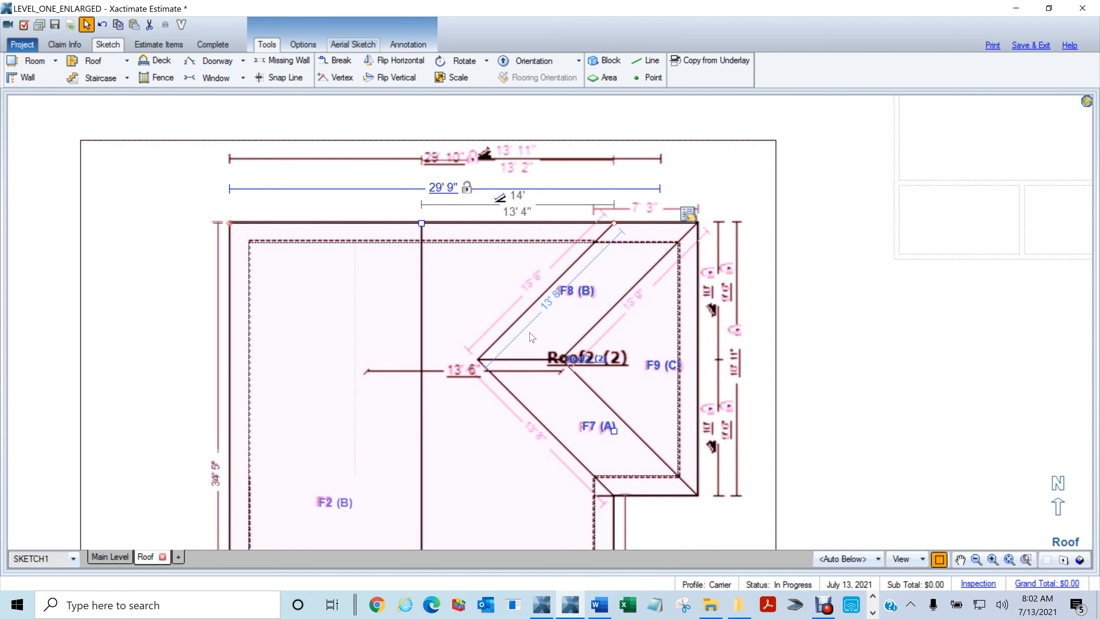
# Compare the ridge-to-eave dimensions along Roof1's south edge with the underlay.
pyautogui.scroll(-4, 532, 337)
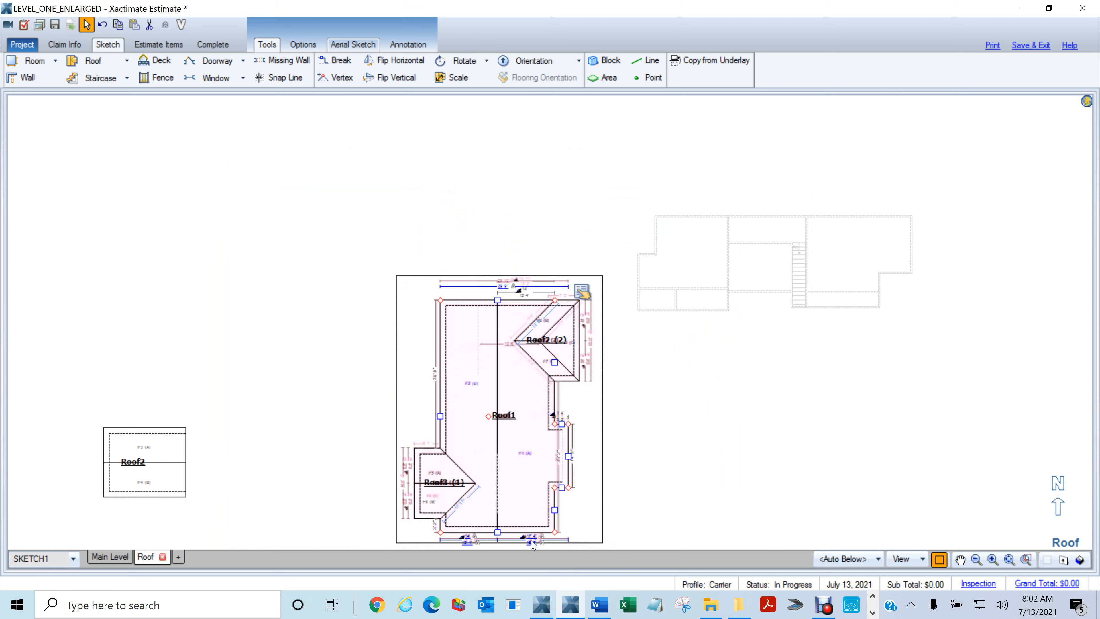
pyautogui.scroll(3, 503, 547)
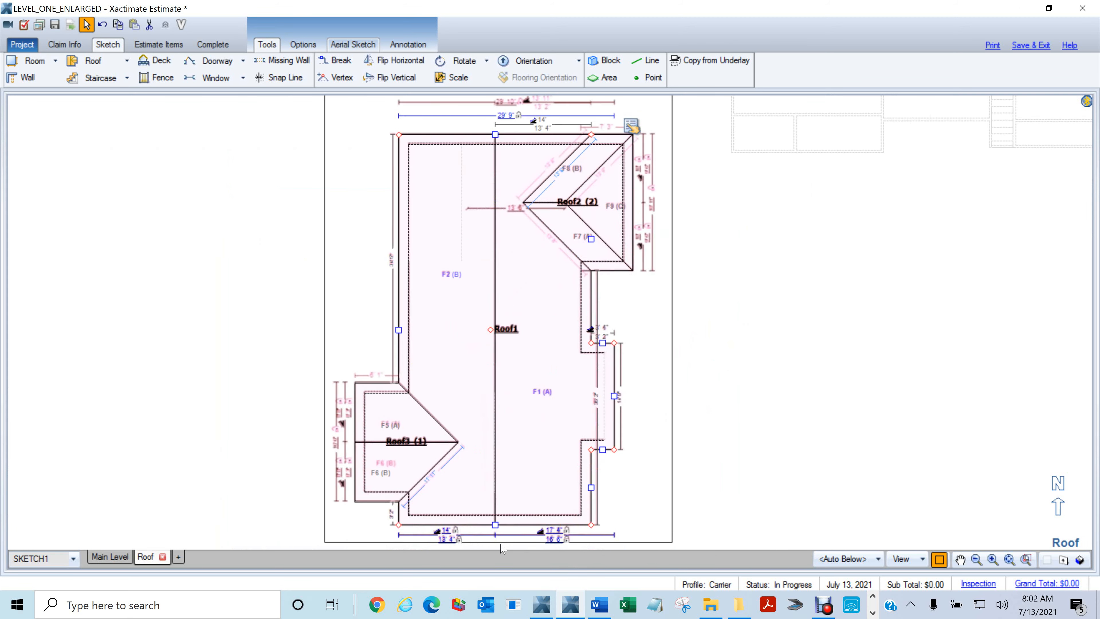
pyautogui.scroll(4, 502, 548)
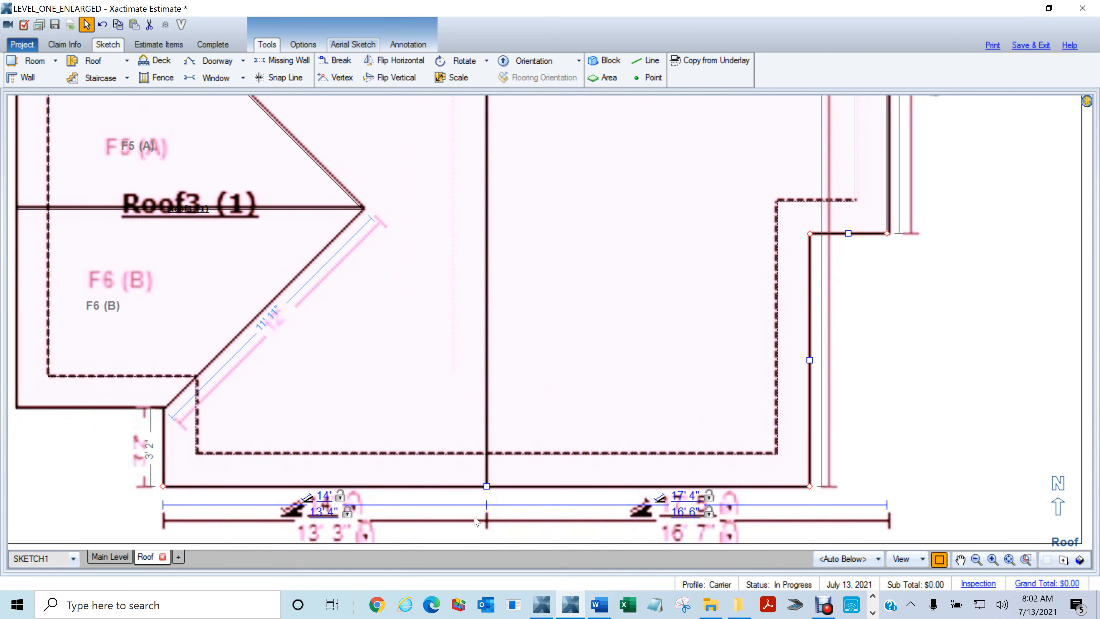
pyautogui.scroll(1, 476, 521)
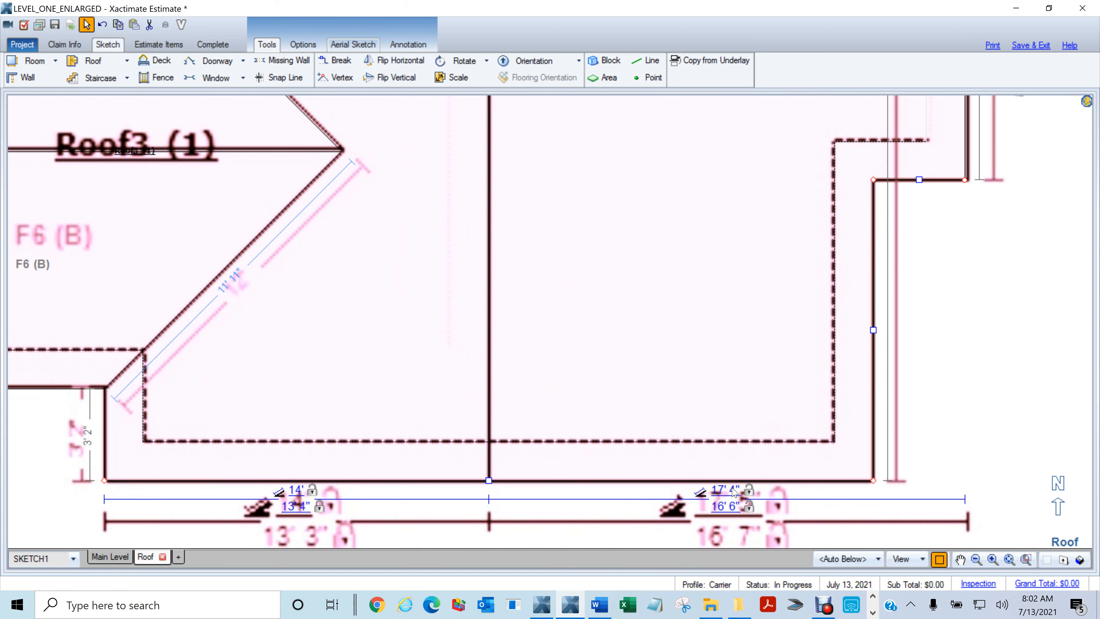
pyautogui.moveTo(650, 502); pyautogui.dragTo(608, 482)
pyautogui.scroll(-3, 623, 390)
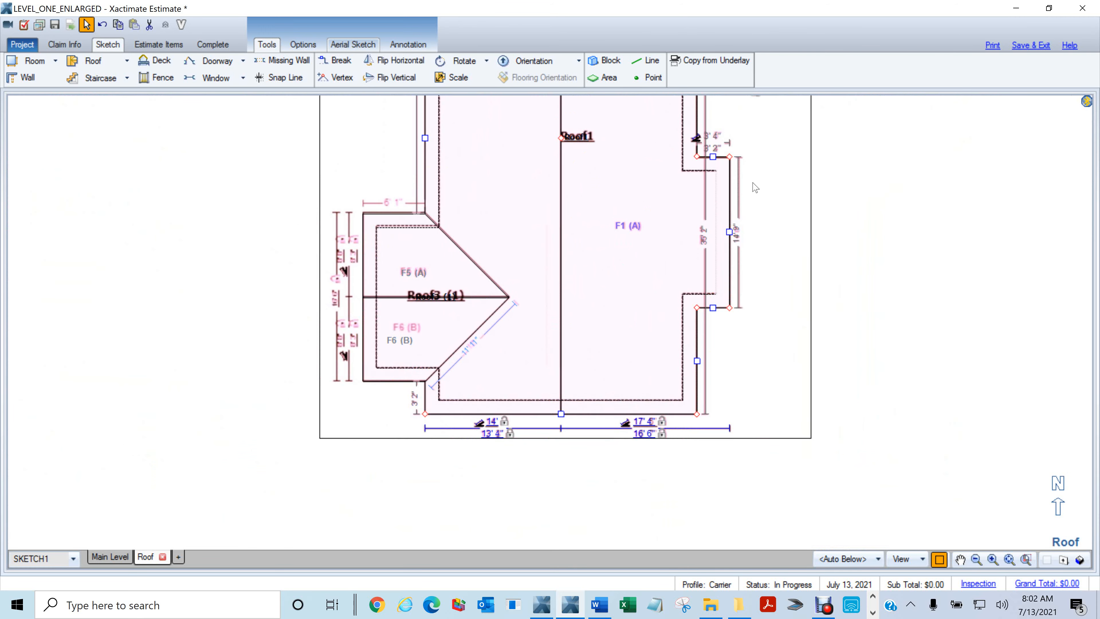
# Compare the west gable extension's span and rafter dimensions with the underlay.
pyautogui.click(575, 249)
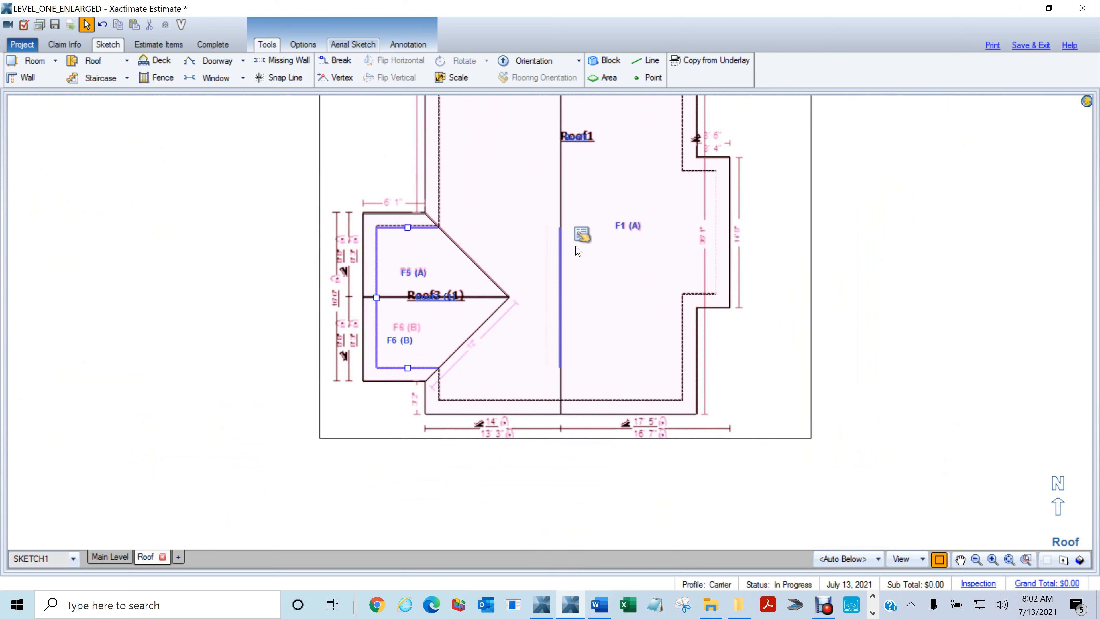
pyautogui.scroll(2, 441, 319)
pyautogui.scroll(3, 442, 319)
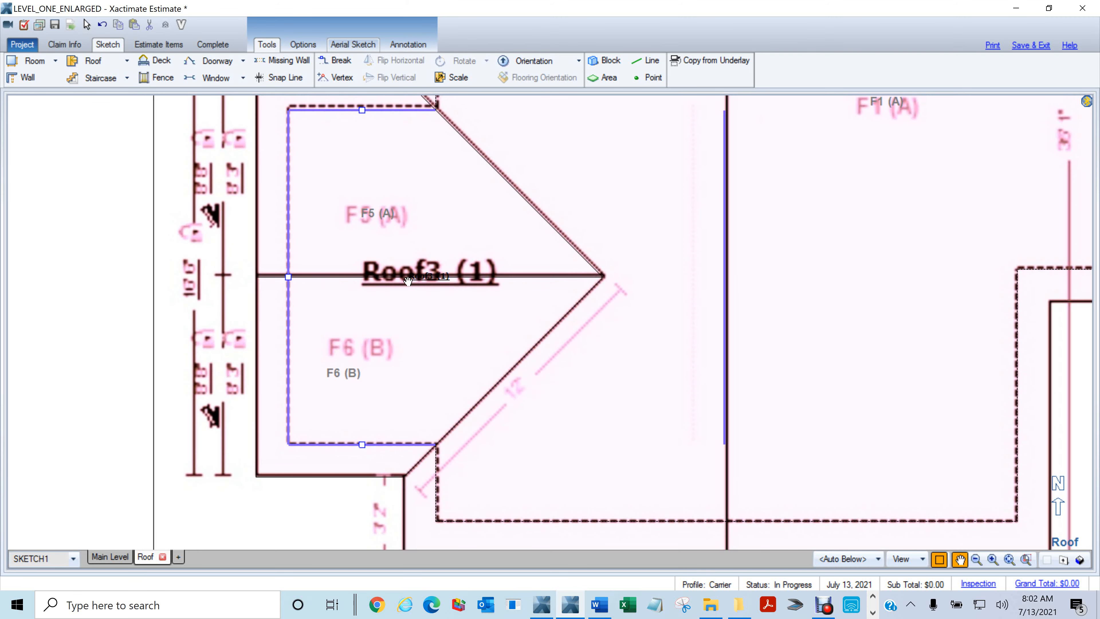
pyautogui.click(493, 296)
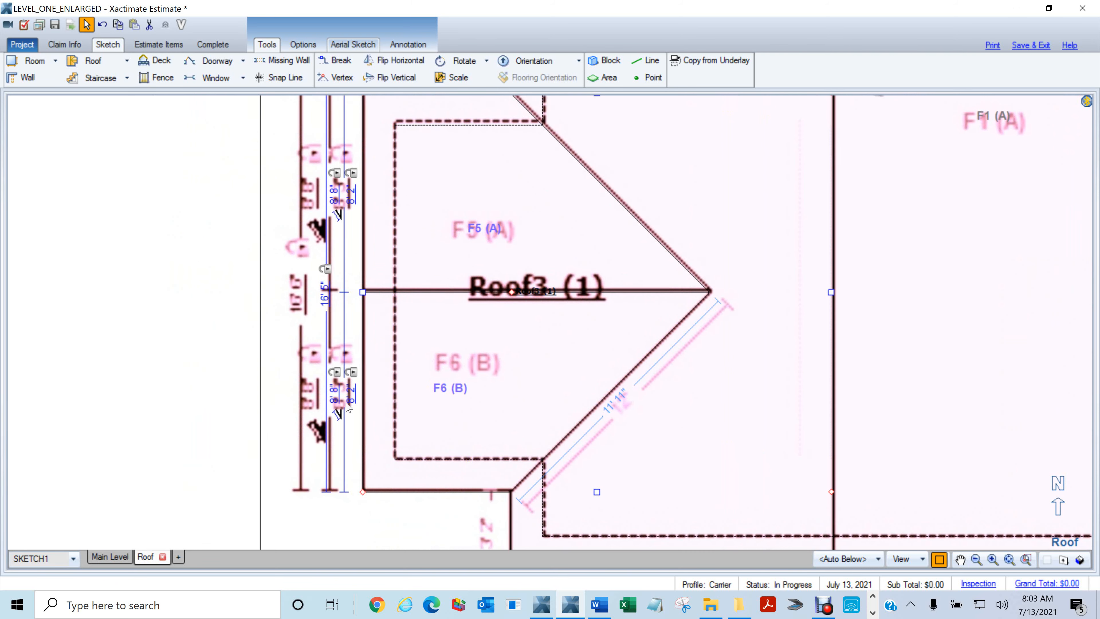
pyautogui.scroll(5, 346, 405)
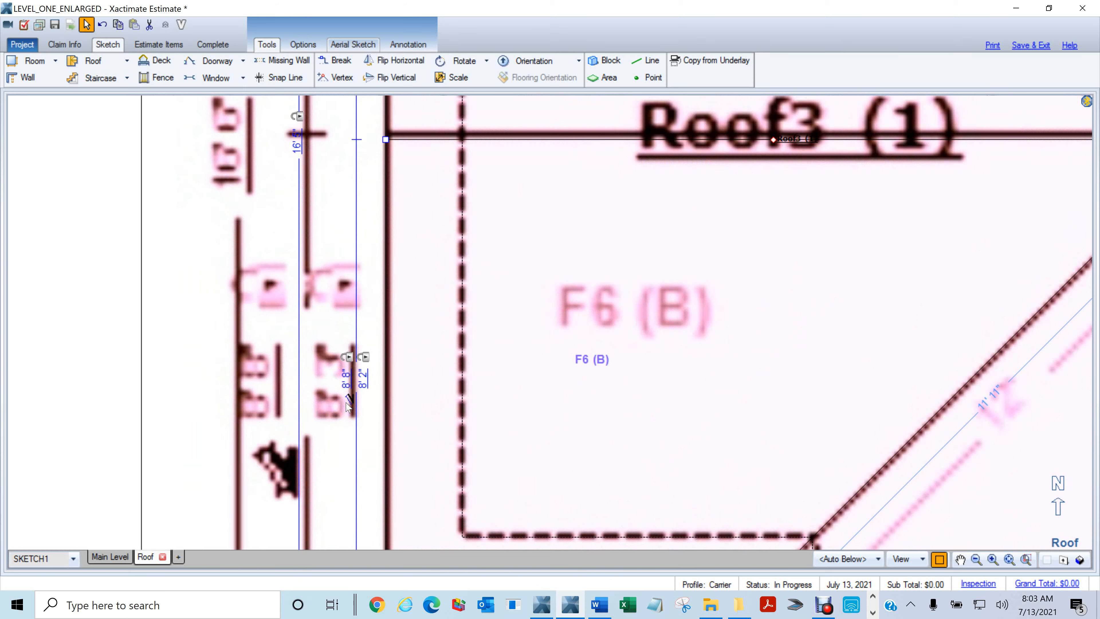
pyautogui.scroll(-3, 349, 406)
pyautogui.scroll(-3, 347, 407)
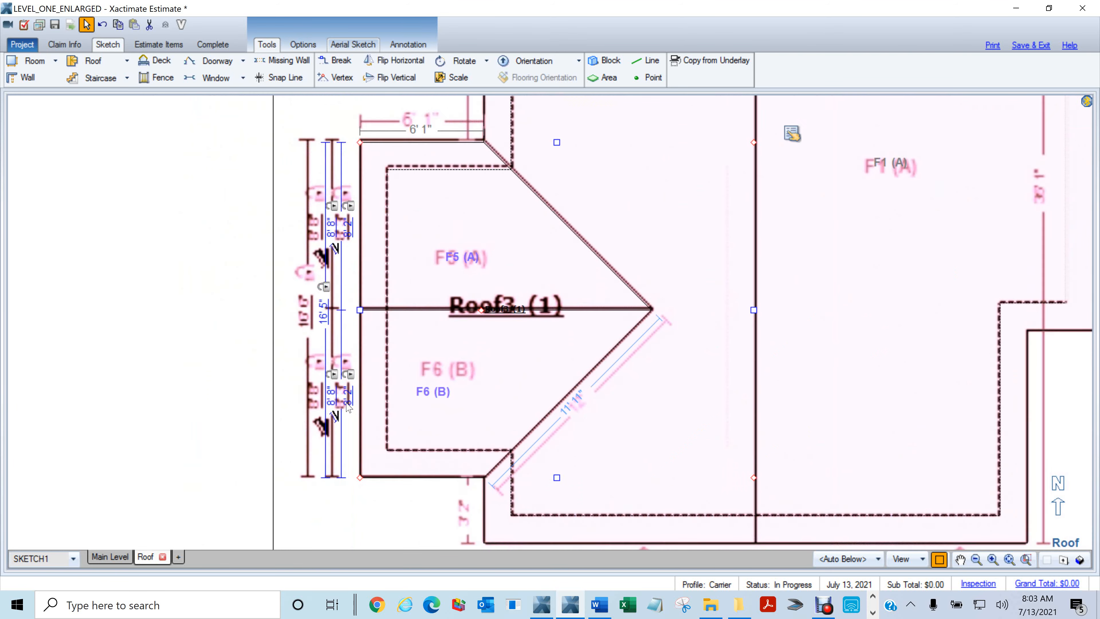
pyautogui.scroll(-2, 346, 405)
pyautogui.scroll(2, 345, 406)
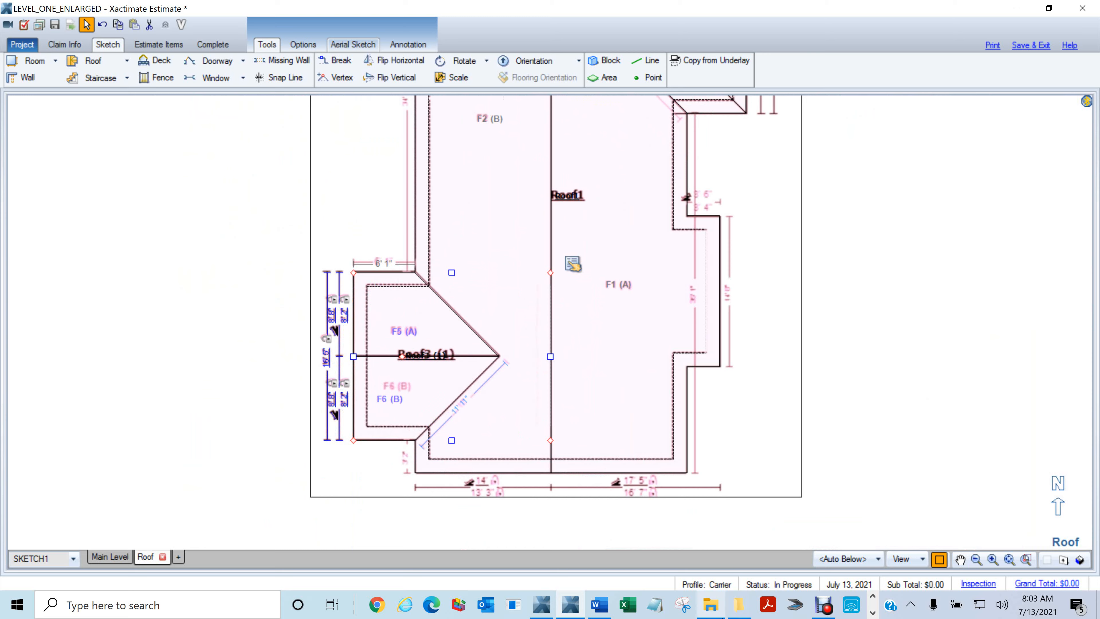
# Switch to the Xactimate Level one document in Word and examine the hip extension's dimensions in the roof diagram.
pyautogui.click(603, 609)
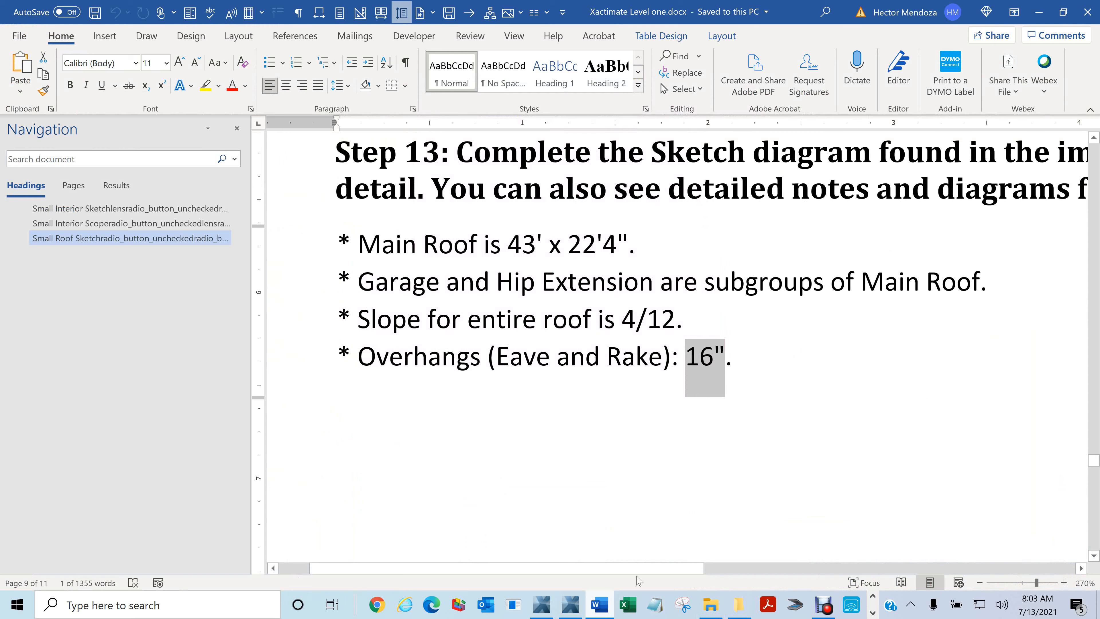
pyautogui.scroll(-12, 660, 356)
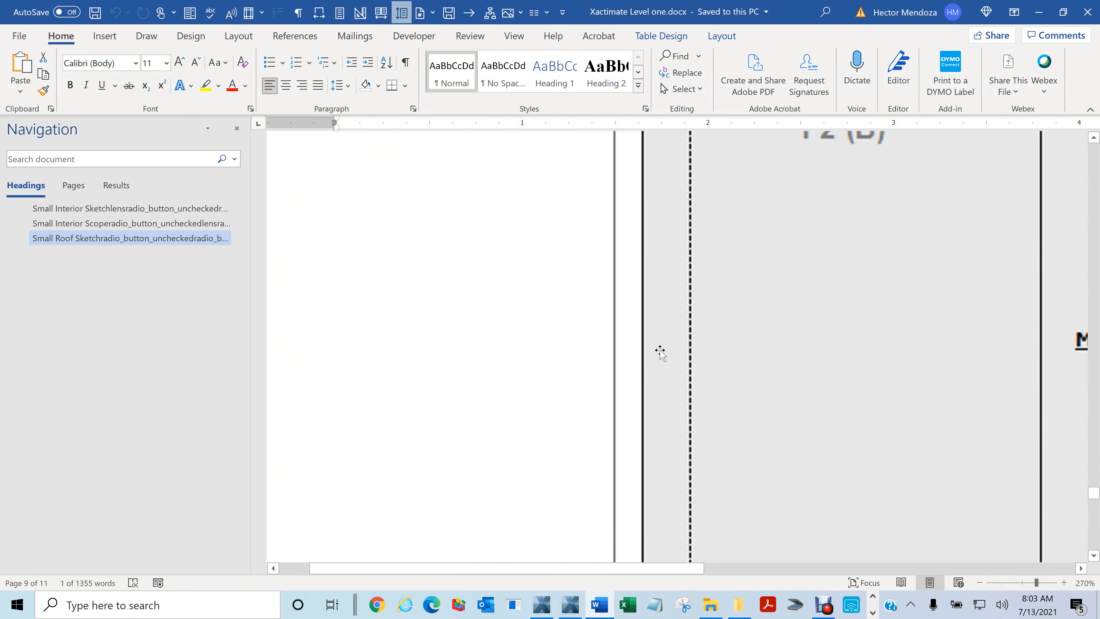
pyautogui.scroll(-6, 658, 352)
pyautogui.scroll(-11, 657, 356)
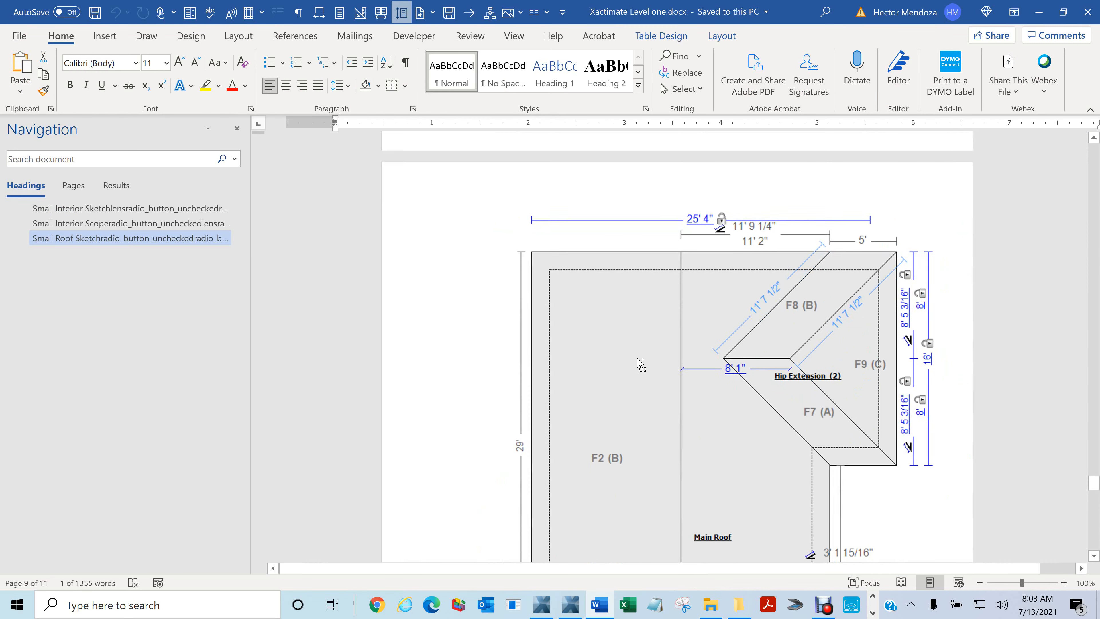
pyautogui.scroll(6, 892, 353)
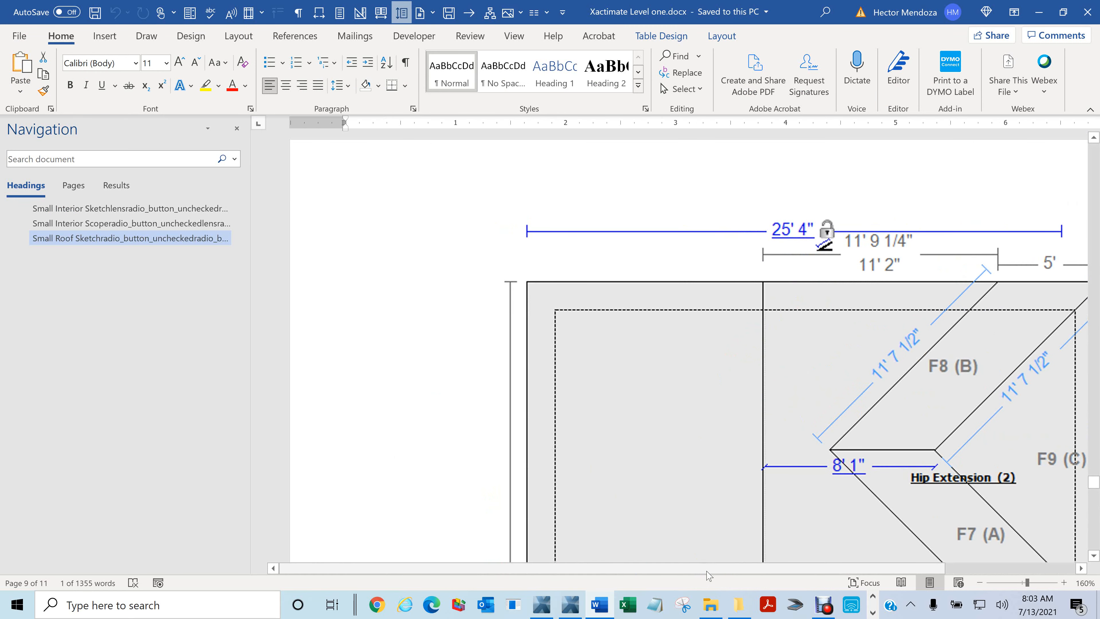
pyautogui.moveTo(891, 581); pyautogui.dragTo(895, 581)
pyautogui.scroll(-3, 991, 408)
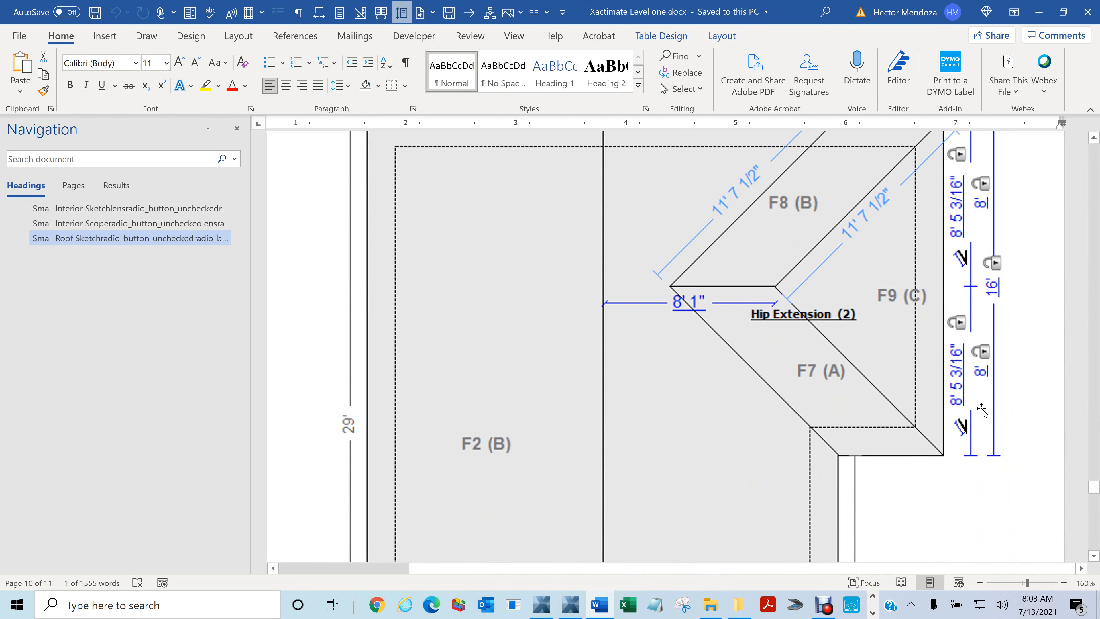
# Examine the hip extension and main roof dimensions in the document's roof diagram and switch back to the Xactimate sketch.
pyautogui.scroll(2, 979, 410)
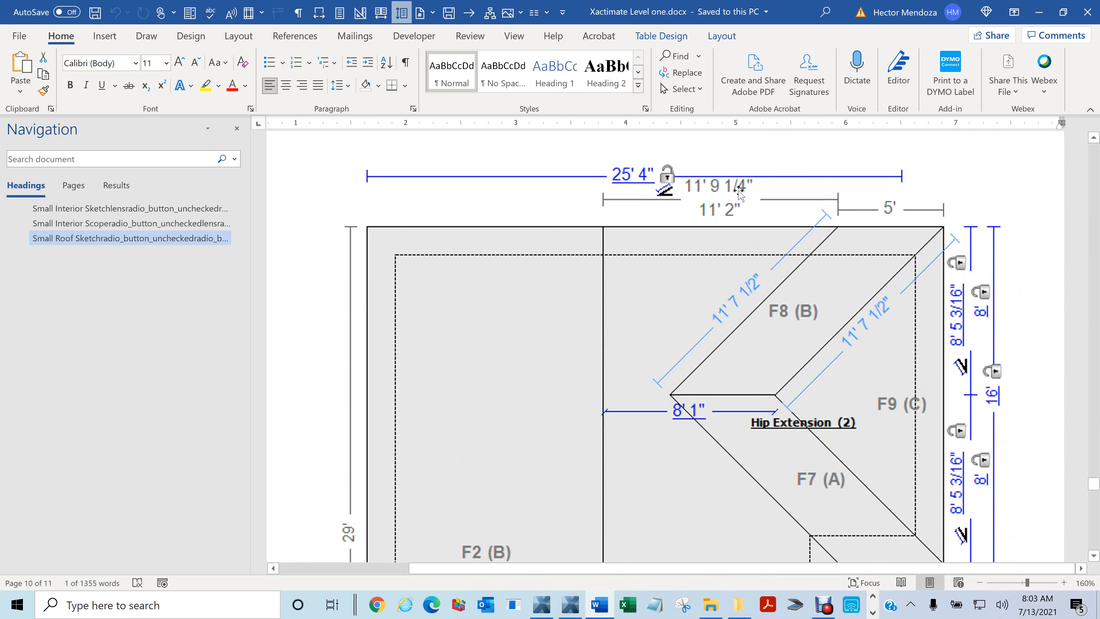
pyautogui.scroll(-5, 740, 191)
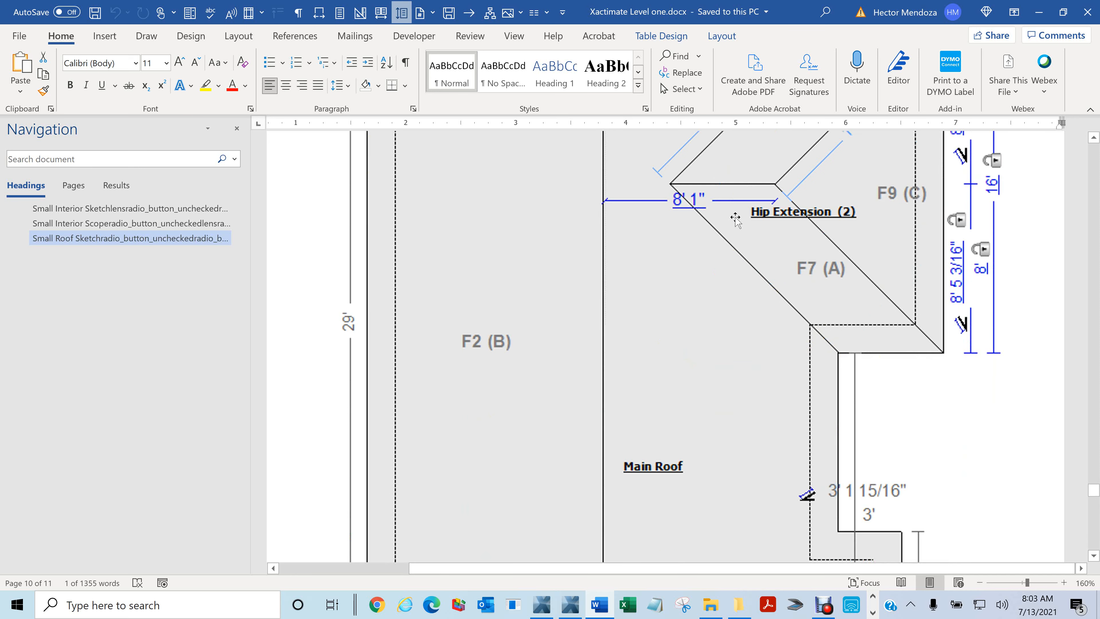
pyautogui.click(1039, 12)
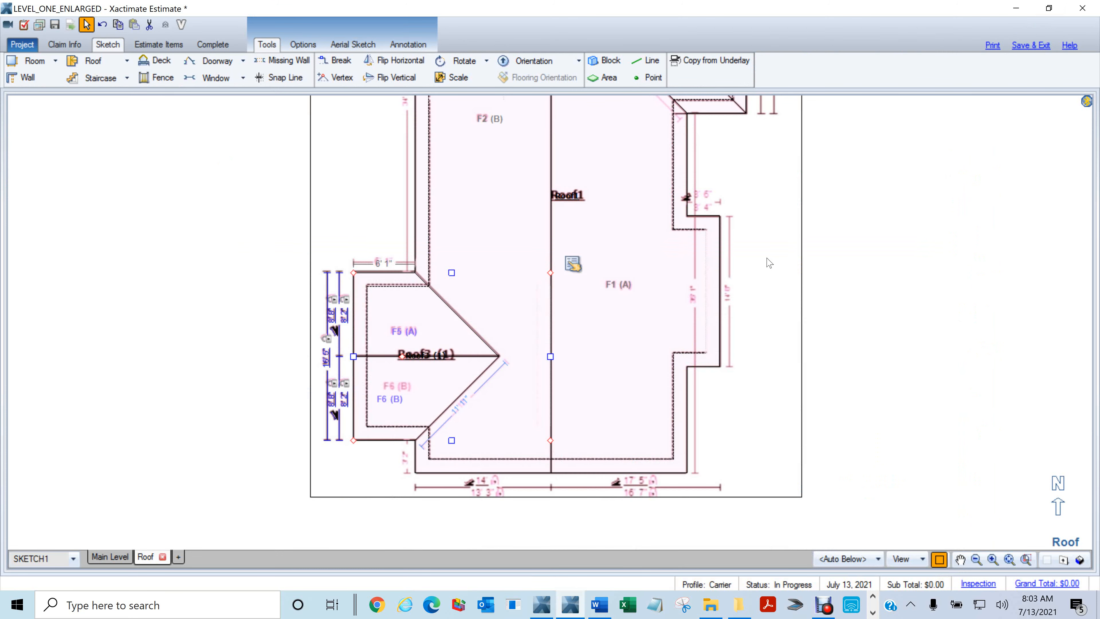
# Set the sketch's roof measurement rounding to 1/16".
pyautogui.scroll(3, 663, 305)
pyautogui.scroll(-4, 649, 311)
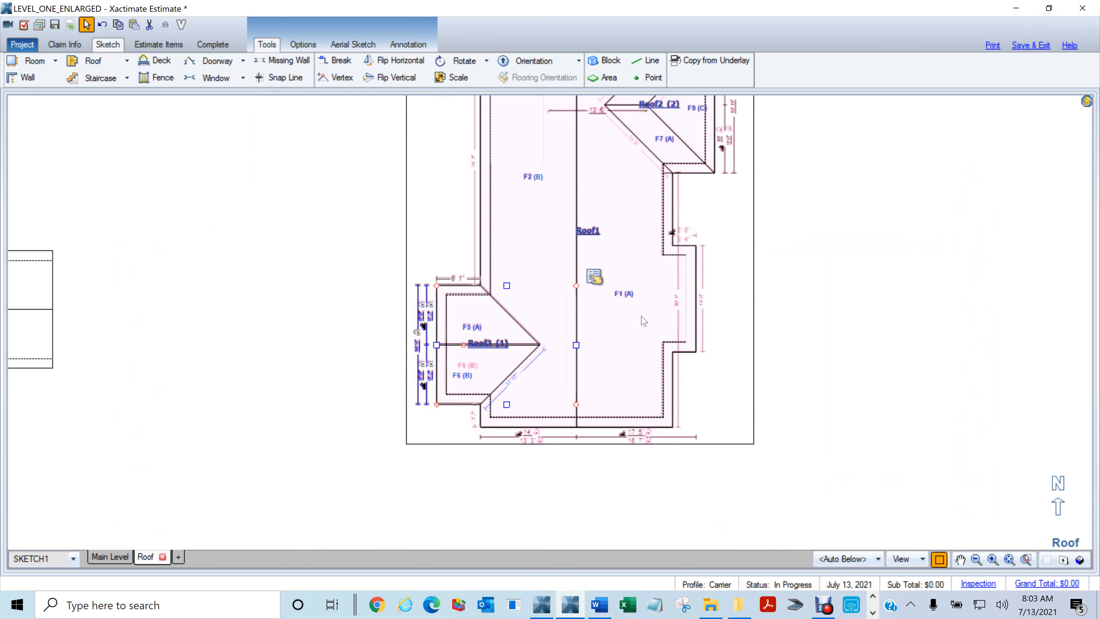
pyautogui.moveTo(730, 255); pyautogui.dragTo(702, 356)
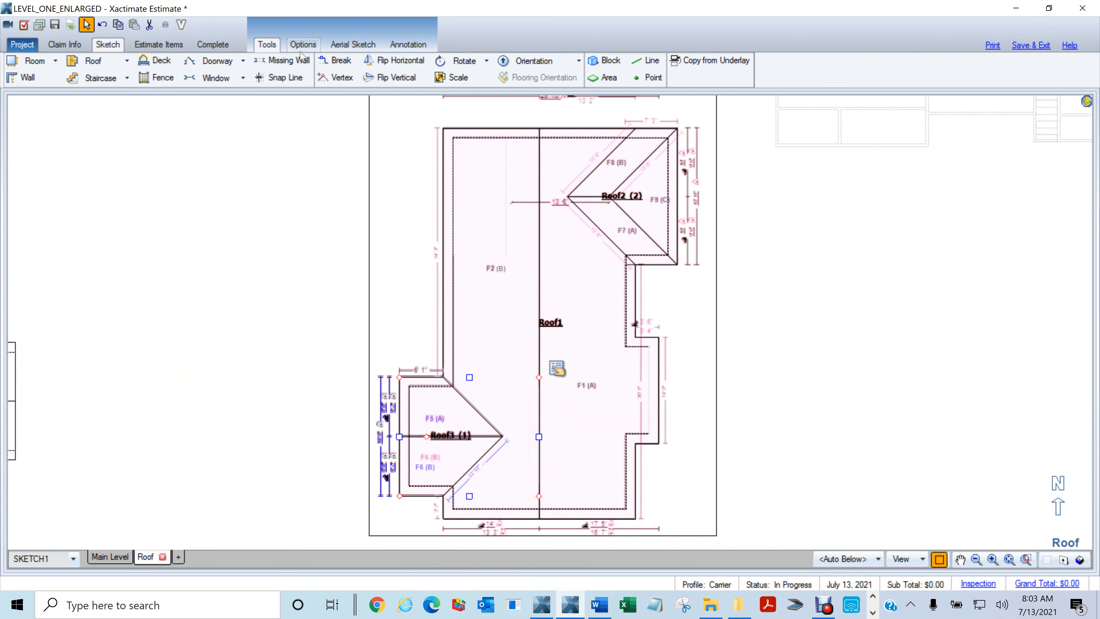
pyautogui.click(313, 45)
pyautogui.click(465, 62)
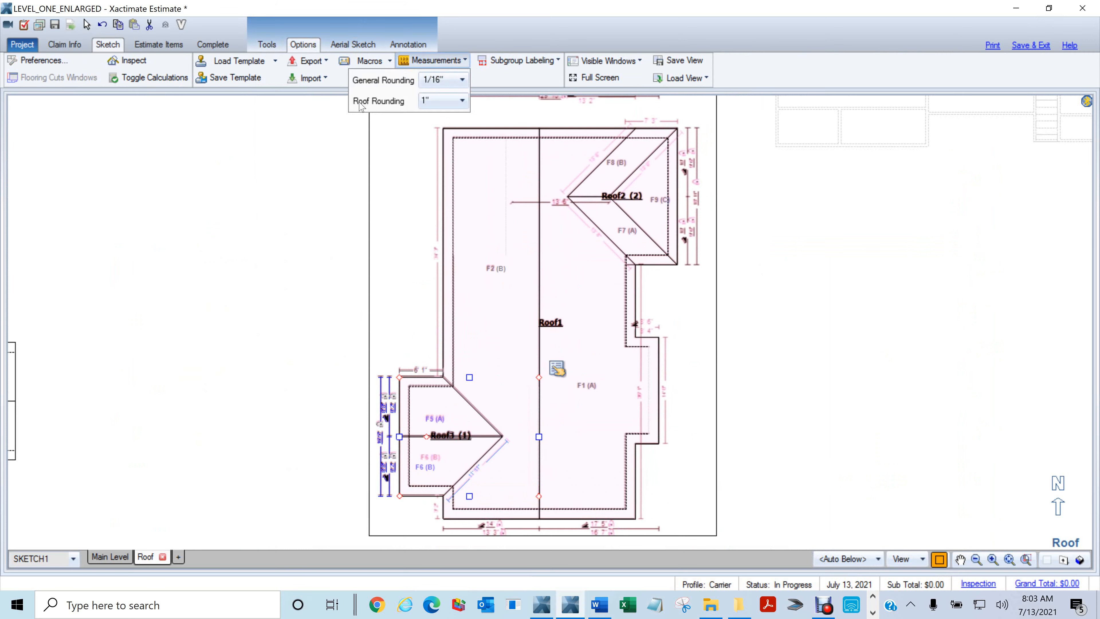
pyautogui.click(437, 106)
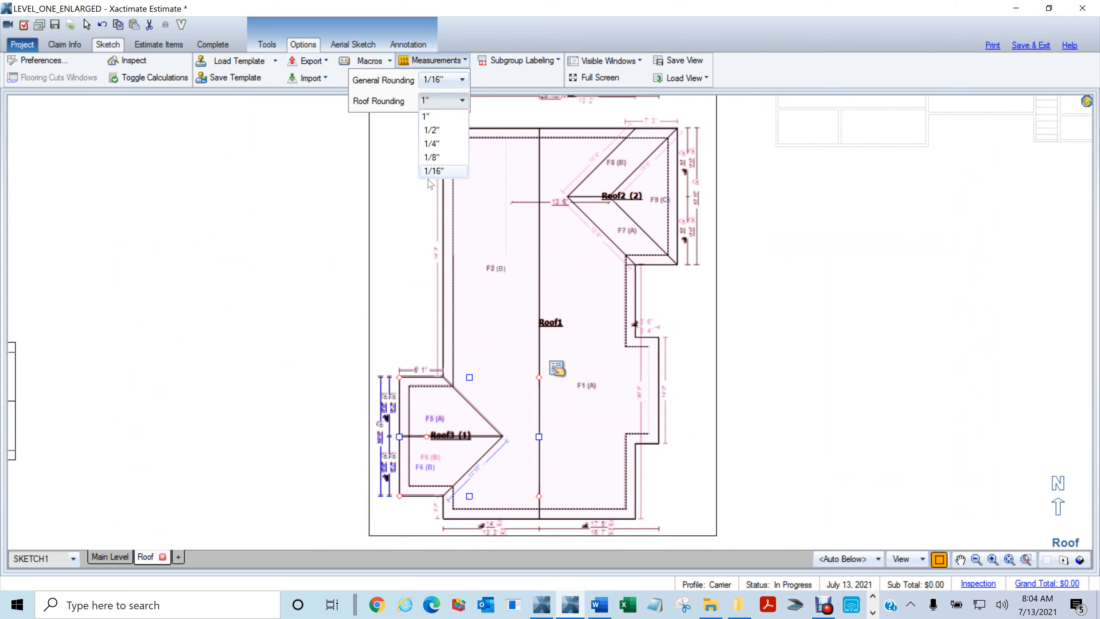
pyautogui.click(434, 171)
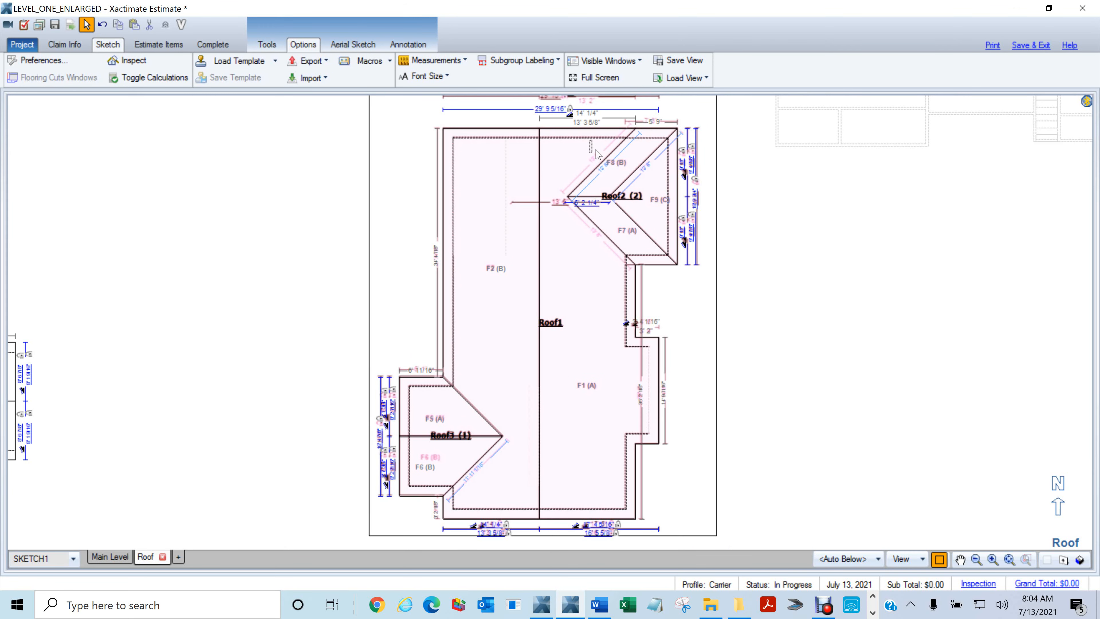
# Set the overall dimension along Roof1's north edge to 29' 9".
pyautogui.click(796, 179)
pyautogui.moveTo(783, 181); pyautogui.dragTo(779, 294)
pyautogui.scroll(2, 611, 237)
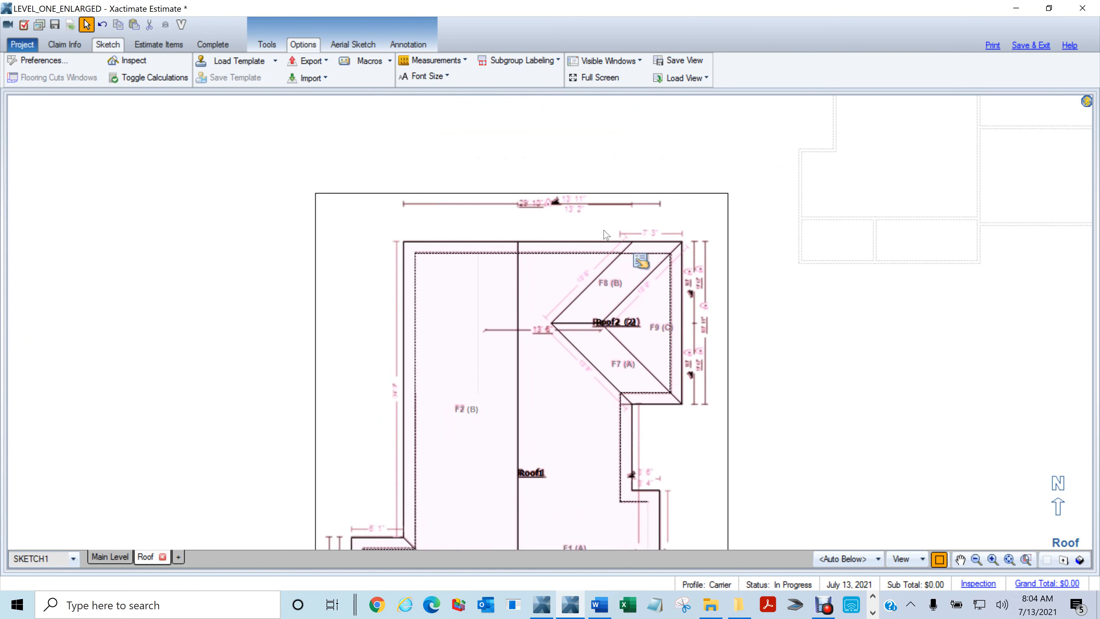
pyautogui.click(486, 401)
pyautogui.scroll(3, 525, 360)
pyautogui.moveTo(485, 252); pyautogui.dragTo(462, 488)
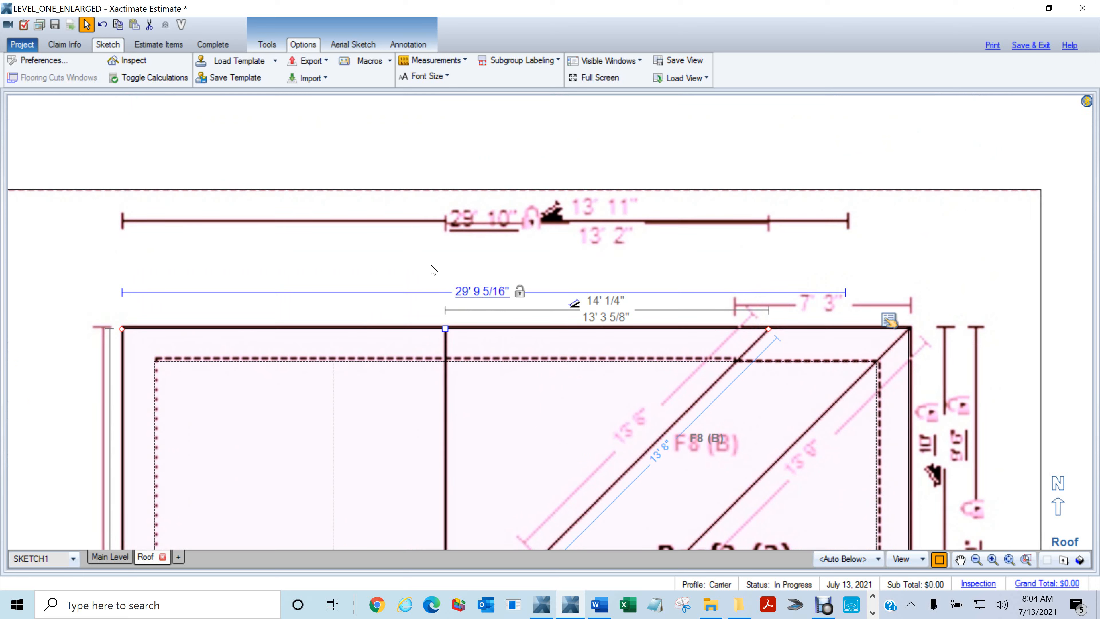
pyautogui.click(466, 293)
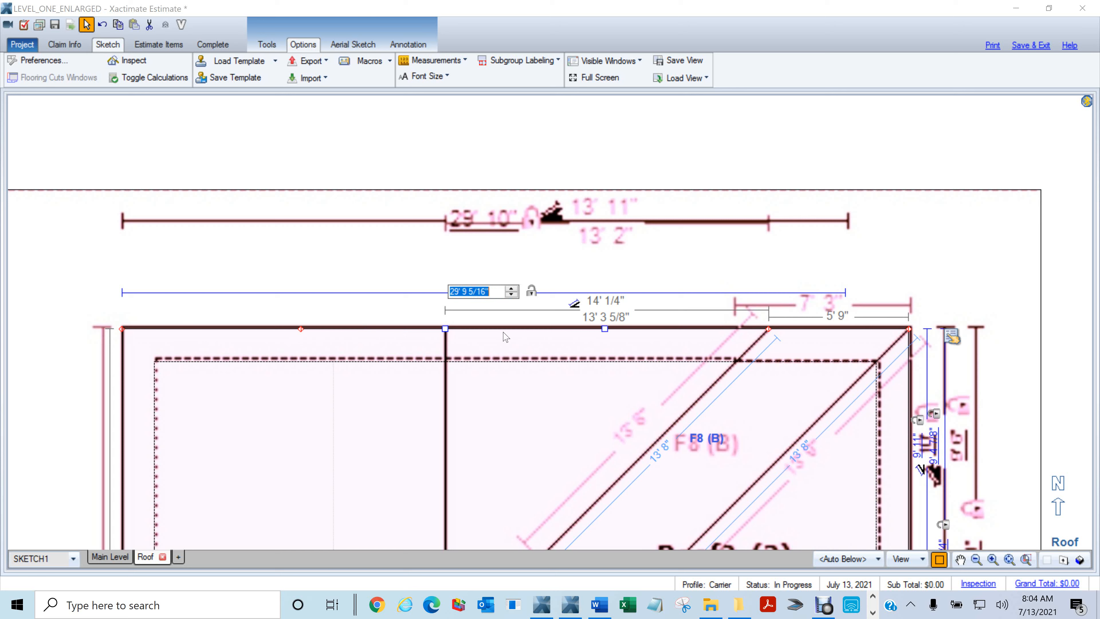
pyautogui.write('29,9')
pyautogui.press('Return')
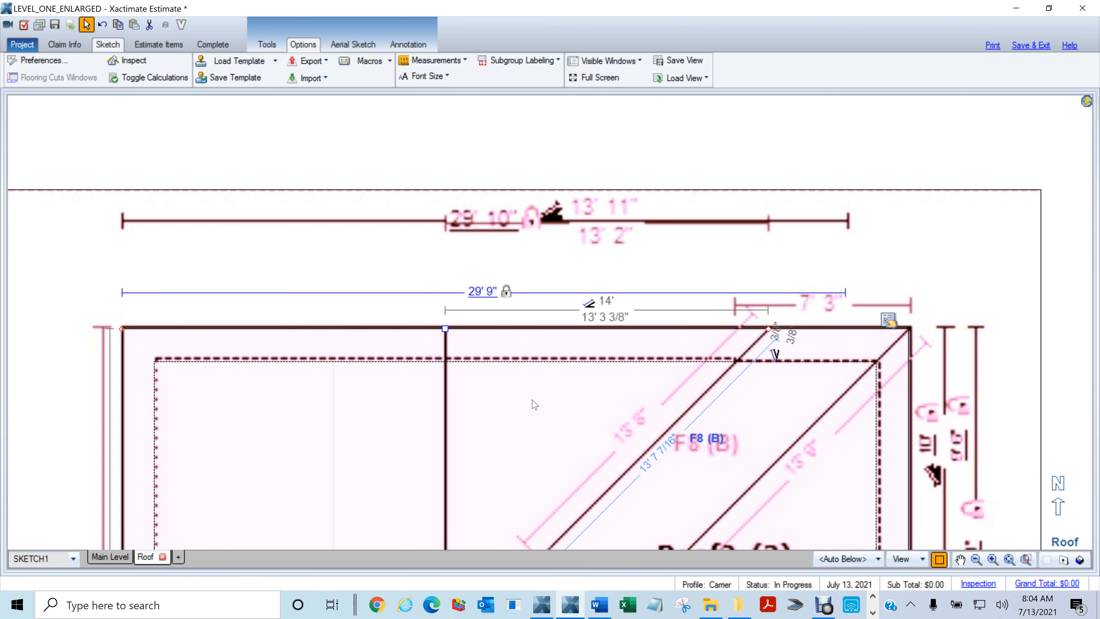
pyautogui.click(975, 262)
pyautogui.scroll(-2, 558, 442)
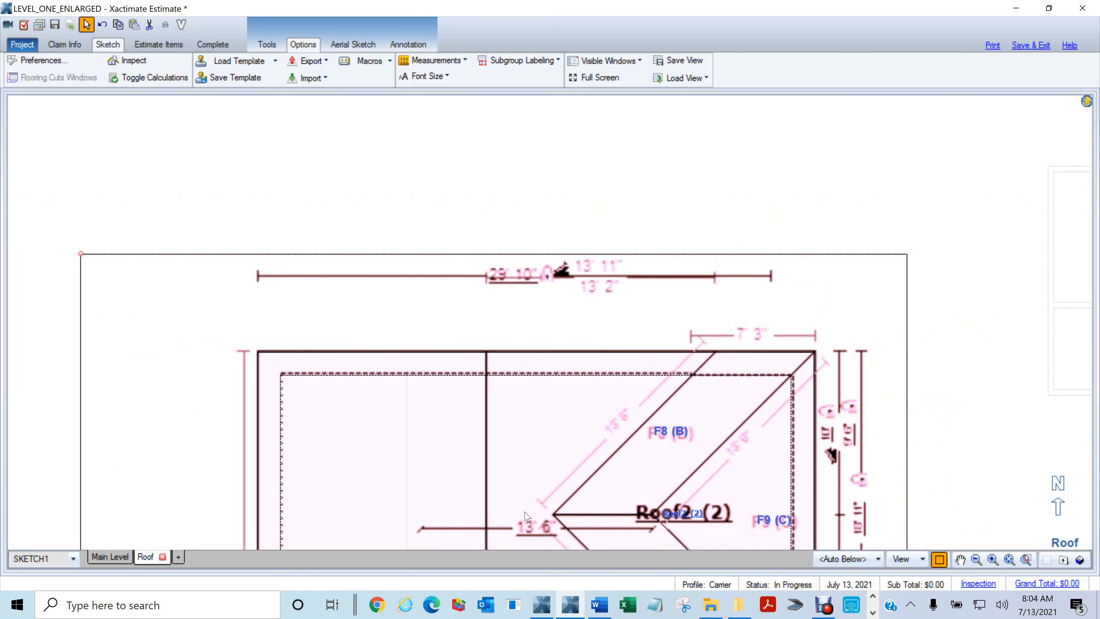
pyautogui.click(525, 512)
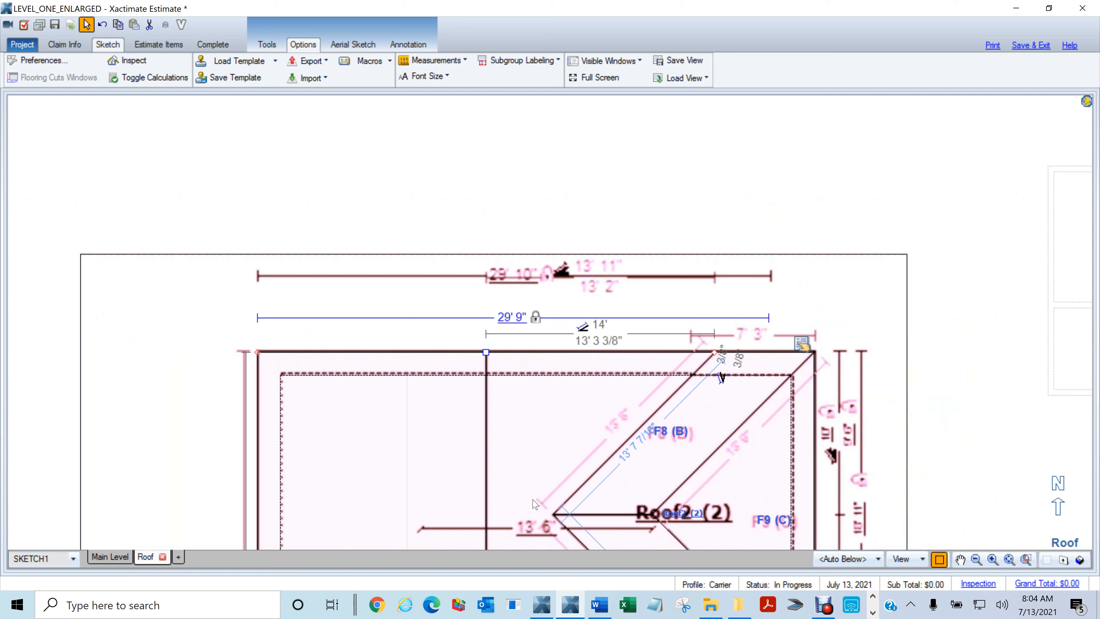
pyautogui.click(571, 607)
pyautogui.click(571, 607)
pyautogui.click(539, 603)
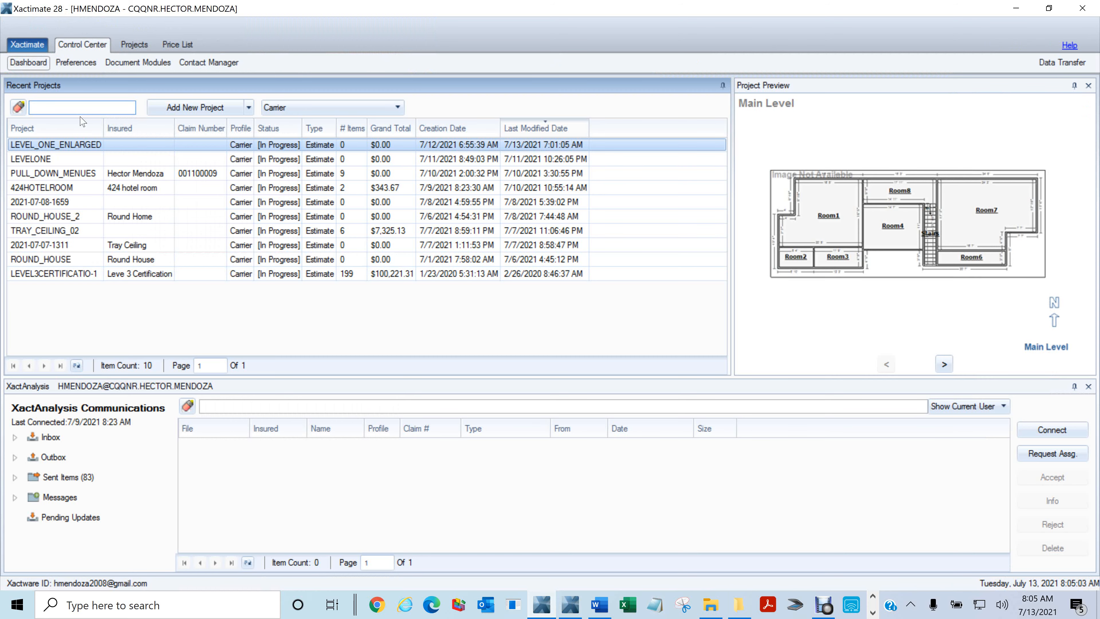
pyautogui.write('LEVEL_ONE_ENLARGED')
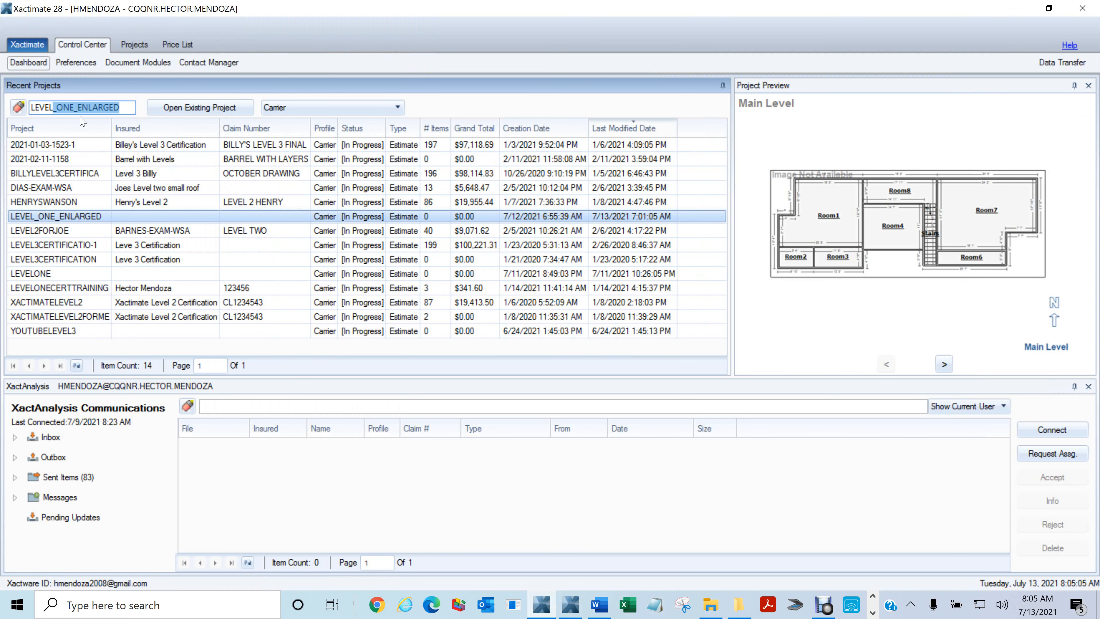
pyautogui.click(137, 147)
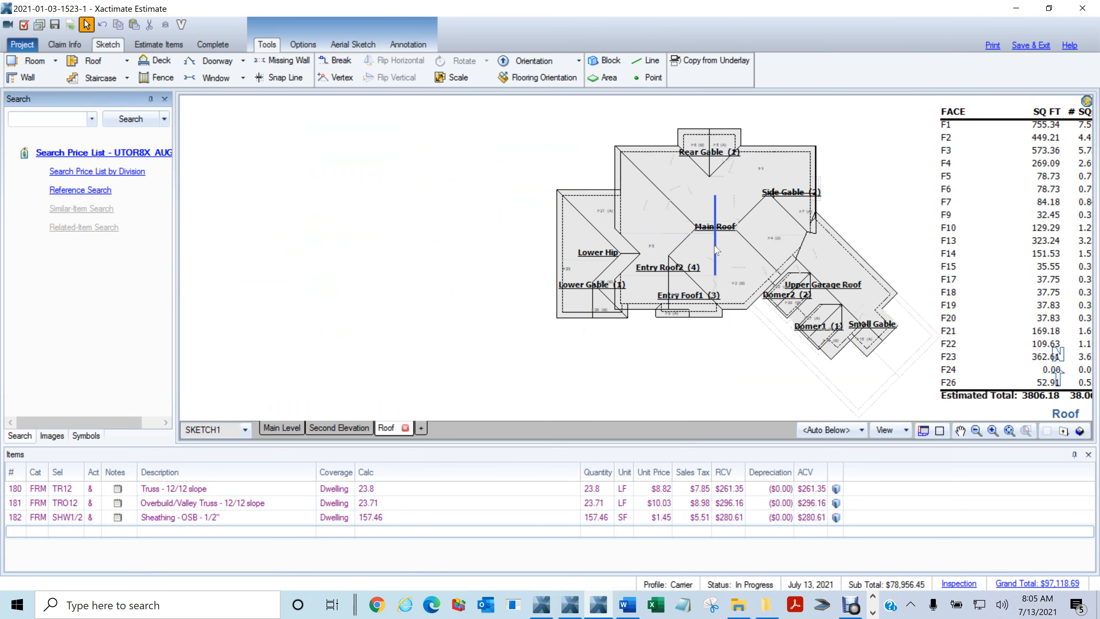
# Expand the sketch area and examine the roof plan's dimensions and its table of face areas and slopes.
pyautogui.press('F11')
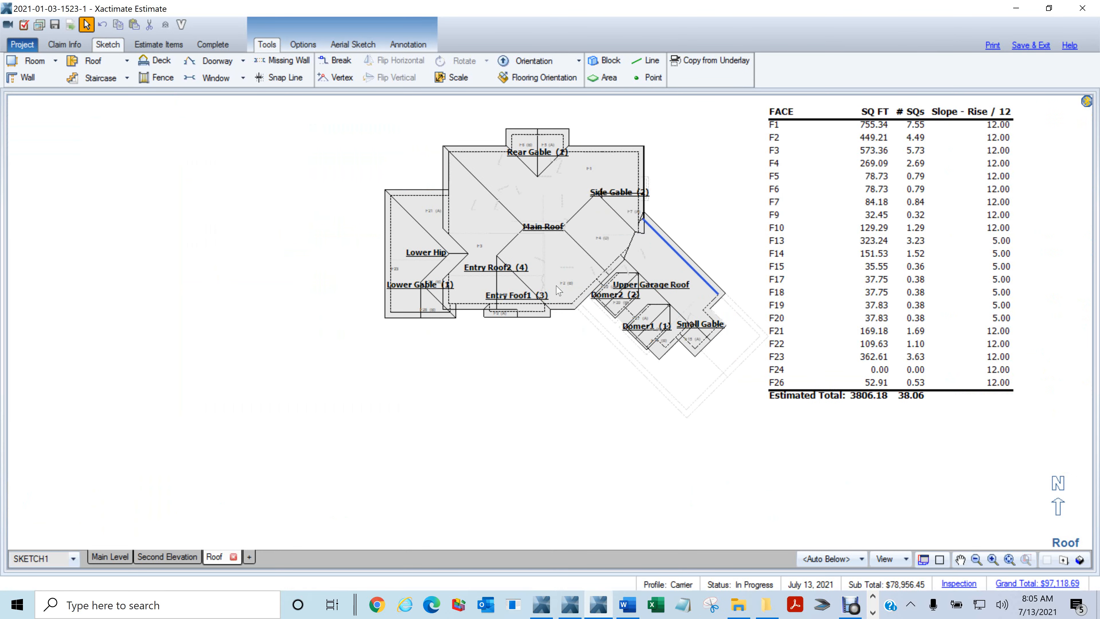
pyautogui.middleClick(480, 356)
pyautogui.moveTo(481, 355)
pyautogui.mouseDown()
pyautogui.moveTo(514, 432)
pyautogui.moveTo(449, 423)
pyautogui.moveTo(468, 423)
pyautogui.mouseUp()
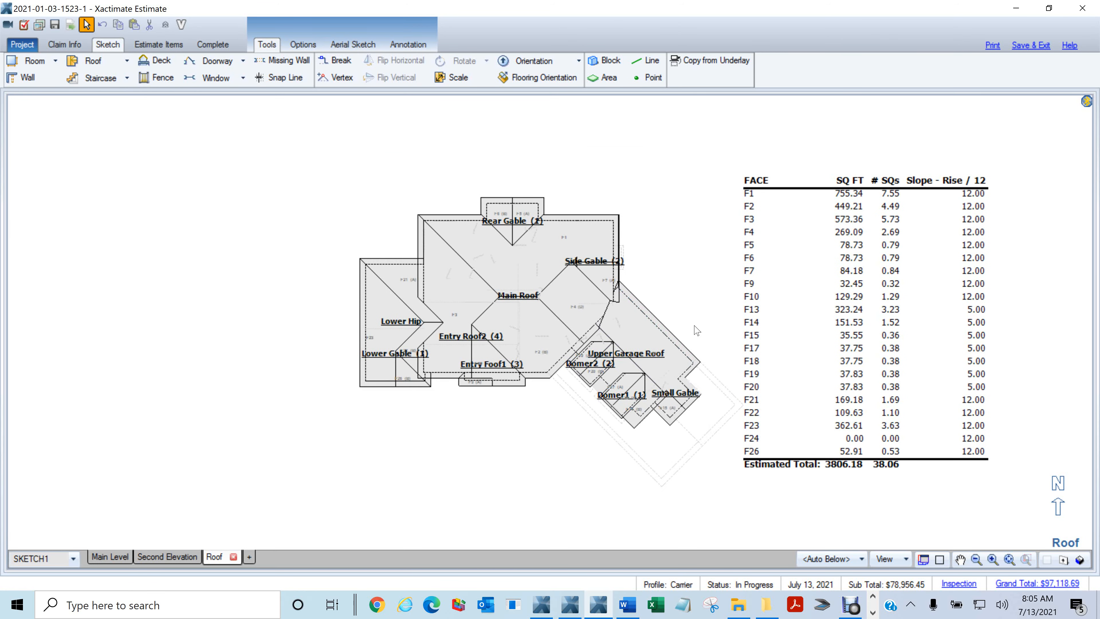
pyautogui.scroll(3, 697, 329)
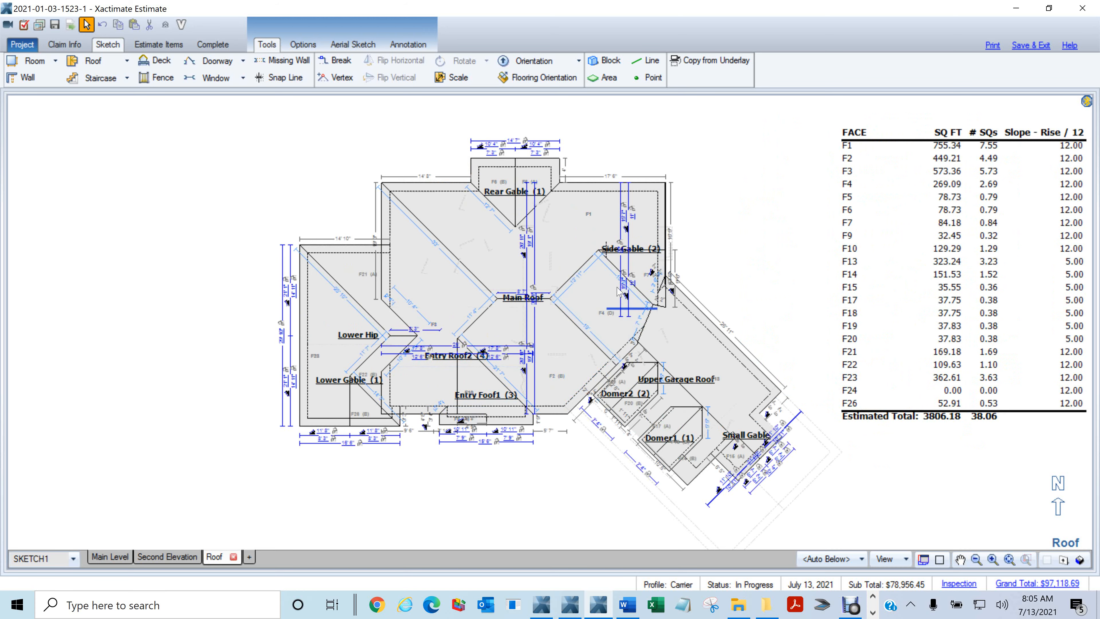
pyautogui.scroll(3, 593, 192)
pyautogui.moveTo(529, 308)
pyautogui.mouseDown()
pyautogui.moveTo(705, 398)
pyautogui.moveTo(743, 448)
pyautogui.mouseUp()
pyautogui.scroll(-5, 632, 319)
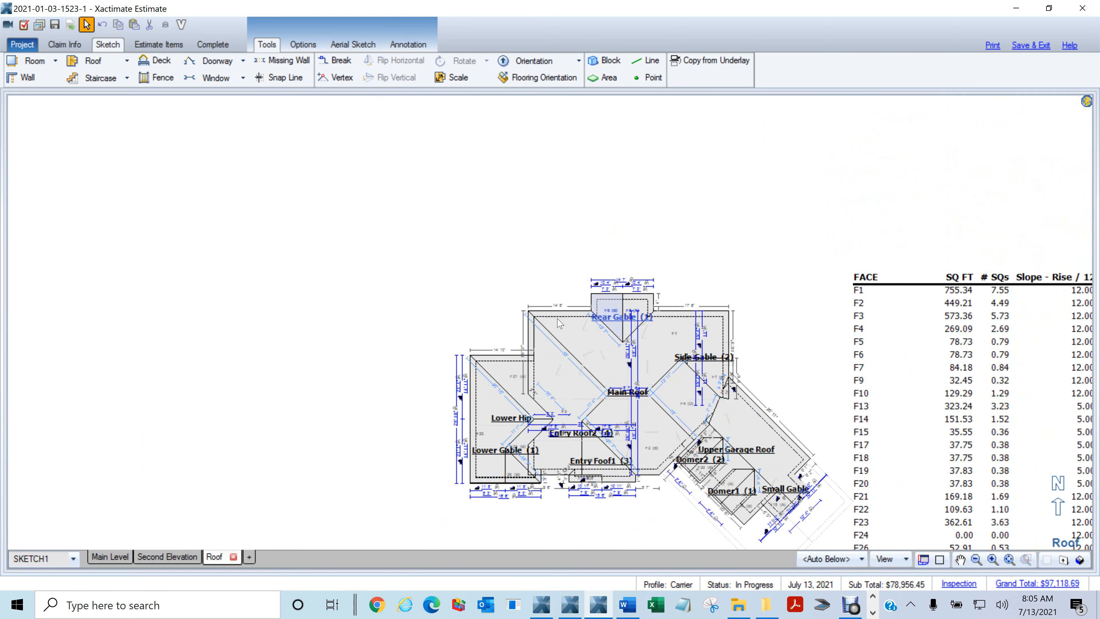
# Display the Second Elevation level and examine its bedrooms and lower garage roof.
pyautogui.click(165, 557)
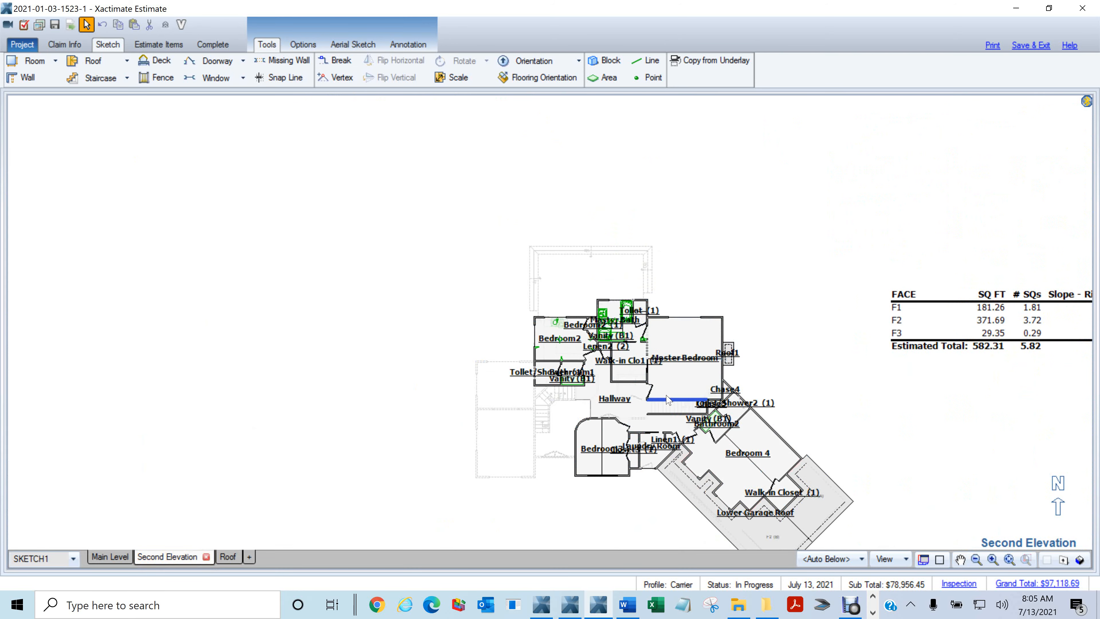
pyautogui.moveTo(703, 251); pyautogui.dragTo(506, 145)
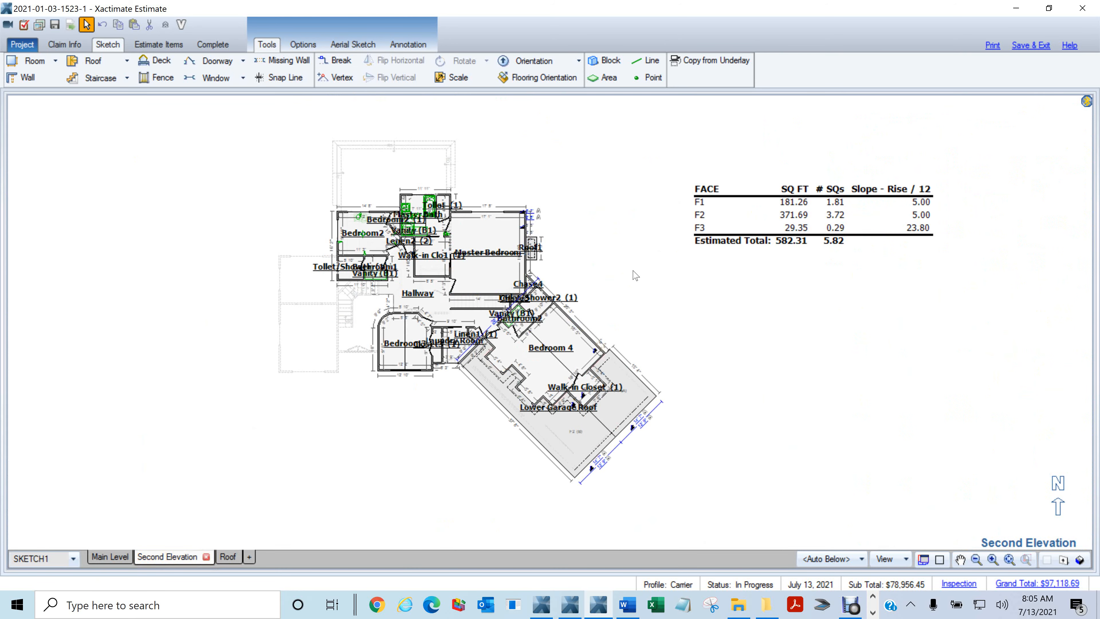
pyautogui.scroll(4, 654, 276)
pyautogui.scroll(-5, 653, 262)
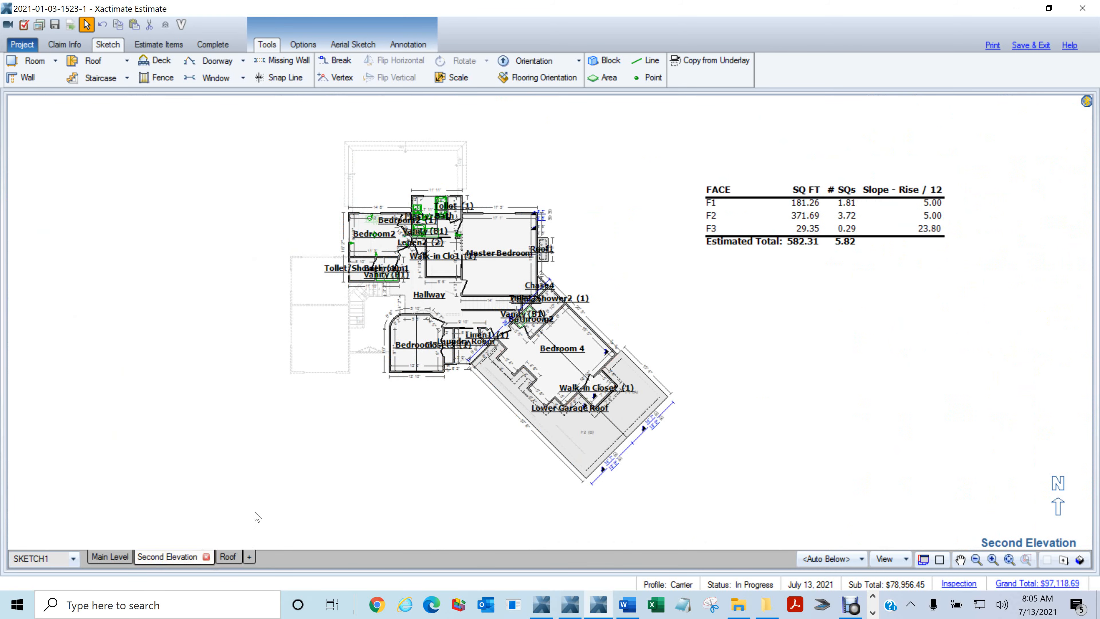
# Display the Main Level and examine its floor plan from the deck to the garage.
pyautogui.click(110, 557)
pyautogui.scroll(3, 686, 313)
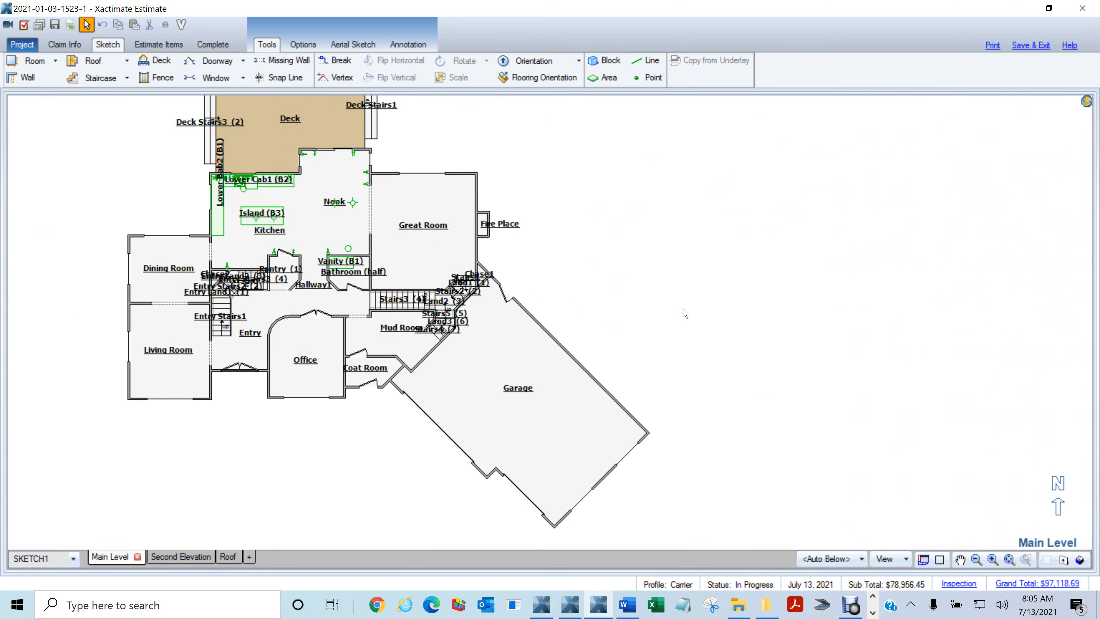
pyautogui.moveTo(616, 273); pyautogui.dragTo(881, 347)
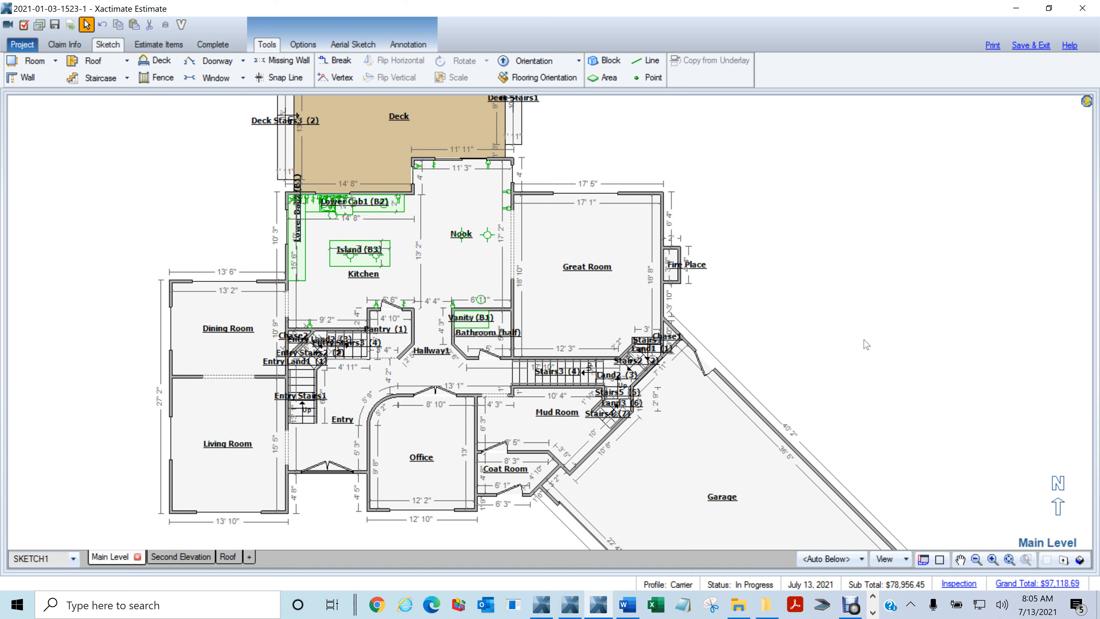
pyautogui.scroll(2, 867, 344)
pyautogui.scroll(-3, 867, 344)
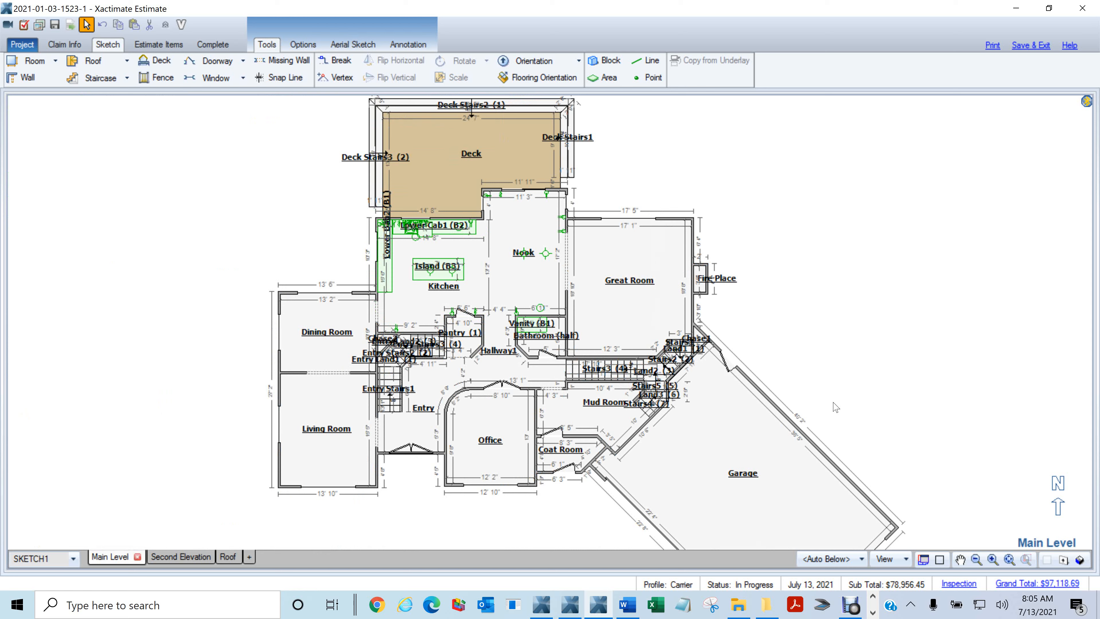
# Show all levels of the house in 3D and inspect the model's front elevation.
pyautogui.click(1080, 560)
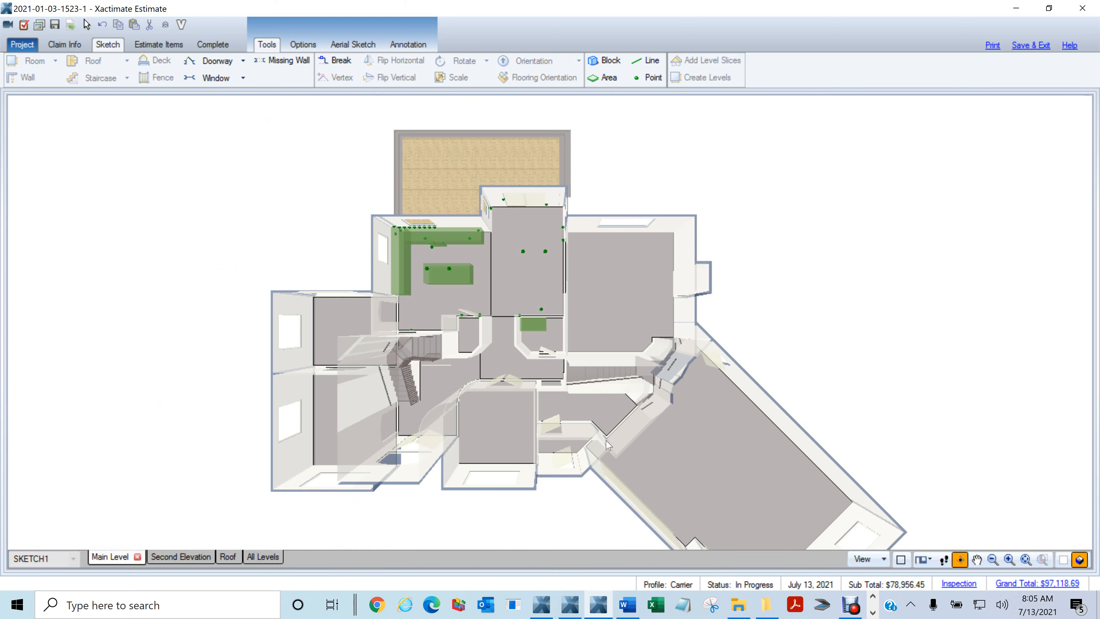
pyautogui.click(257, 559)
pyautogui.scroll(-3, 628, 389)
pyautogui.moveTo(571, 480); pyautogui.dragTo(627, 221)
pyautogui.moveTo(776, 397); pyautogui.dragTo(468, 385)
pyautogui.moveTo(821, 361); pyautogui.dragTo(406, 434)
pyautogui.moveTo(825, 393); pyautogui.dragTo(537, 391)
pyautogui.moveTo(904, 317); pyautogui.dragTo(673, 446)
pyautogui.moveTo(604, 437); pyautogui.dragTo(638, 438)
pyautogui.moveTo(745, 461); pyautogui.dragTo(762, 442)
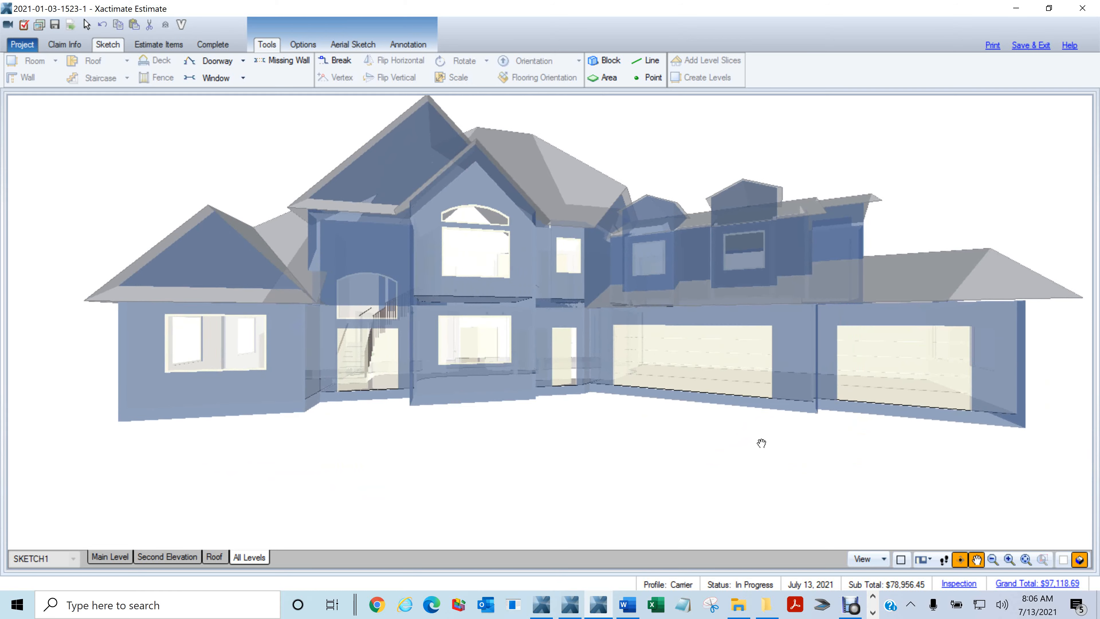
# Inspect the garage side and front of the 3D house from above and return to the Main Level plan.
pyautogui.moveTo(705, 462); pyautogui.dragTo(591, 425)
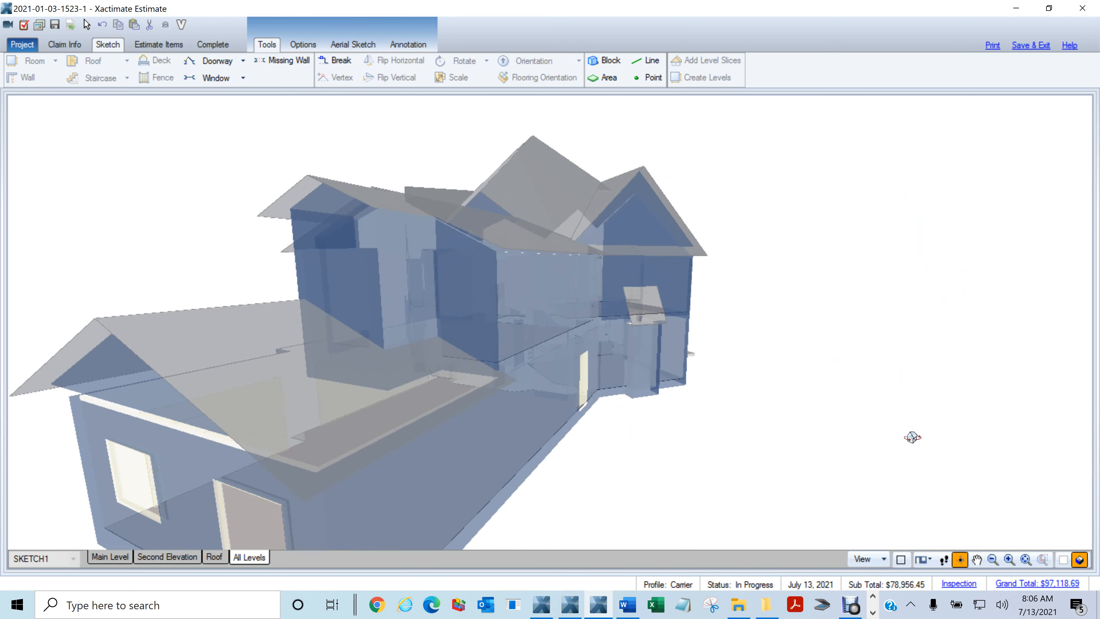
pyautogui.moveTo(911, 437); pyautogui.dragTo(796, 455)
pyautogui.moveTo(884, 427); pyautogui.dragTo(741, 406)
pyautogui.moveTo(614, 455); pyautogui.dragTo(600, 454)
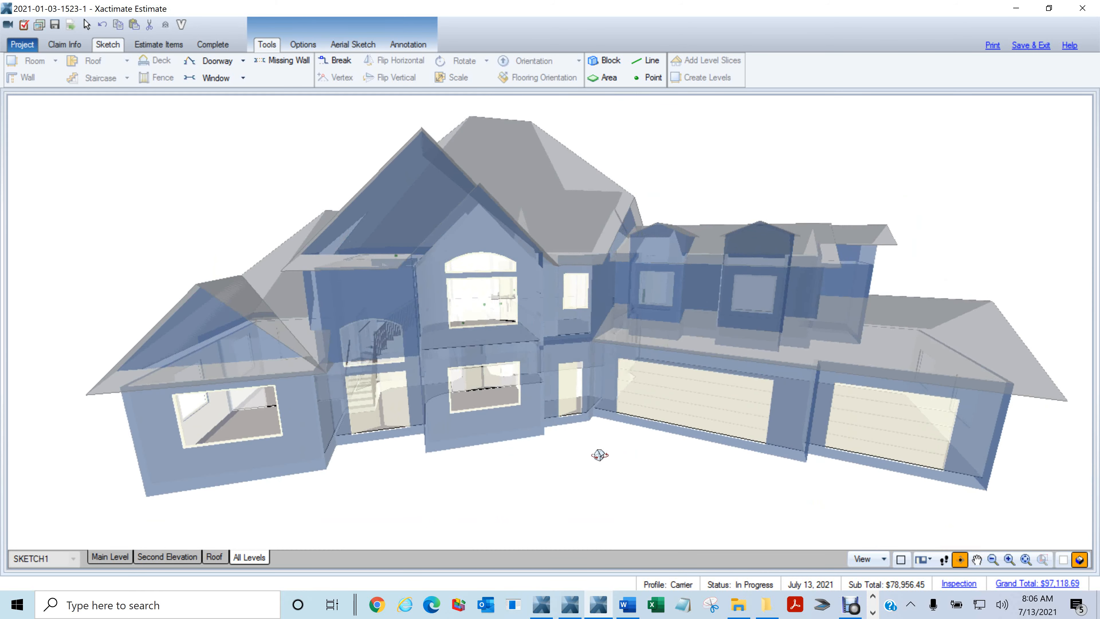
pyautogui.press('F12')
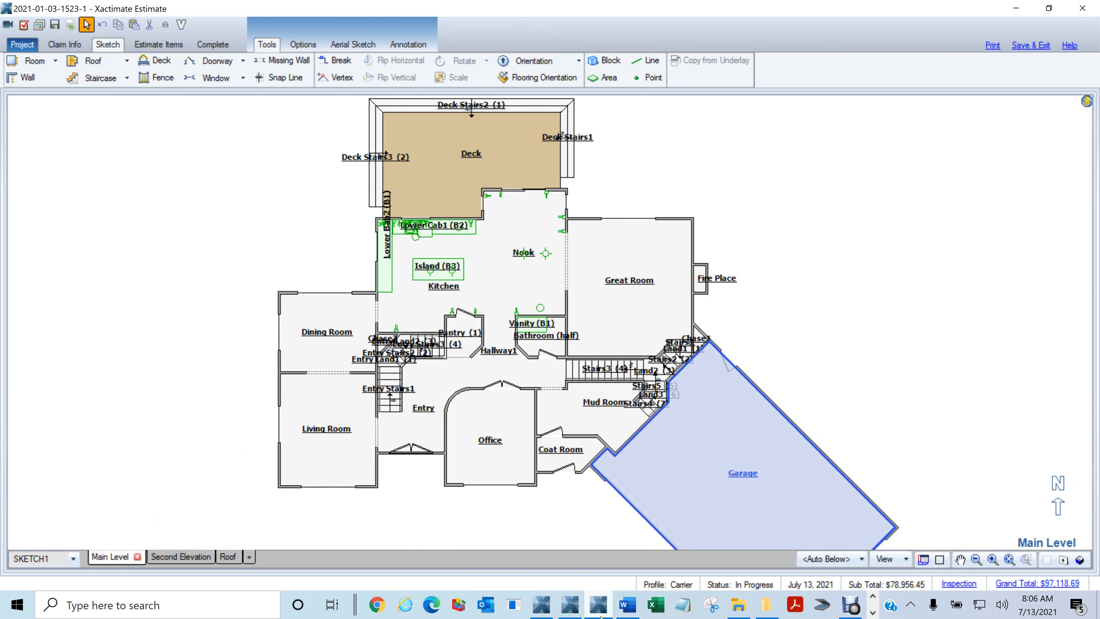
pyautogui.moveTo(612, 613)
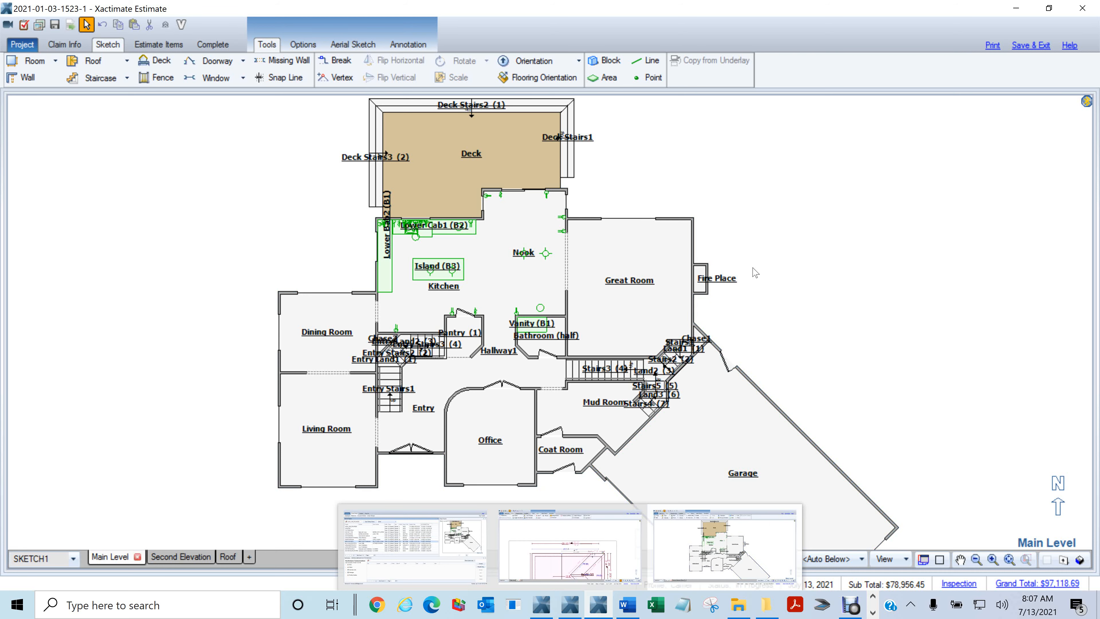
pyautogui.scroll(-2, 772, 247)
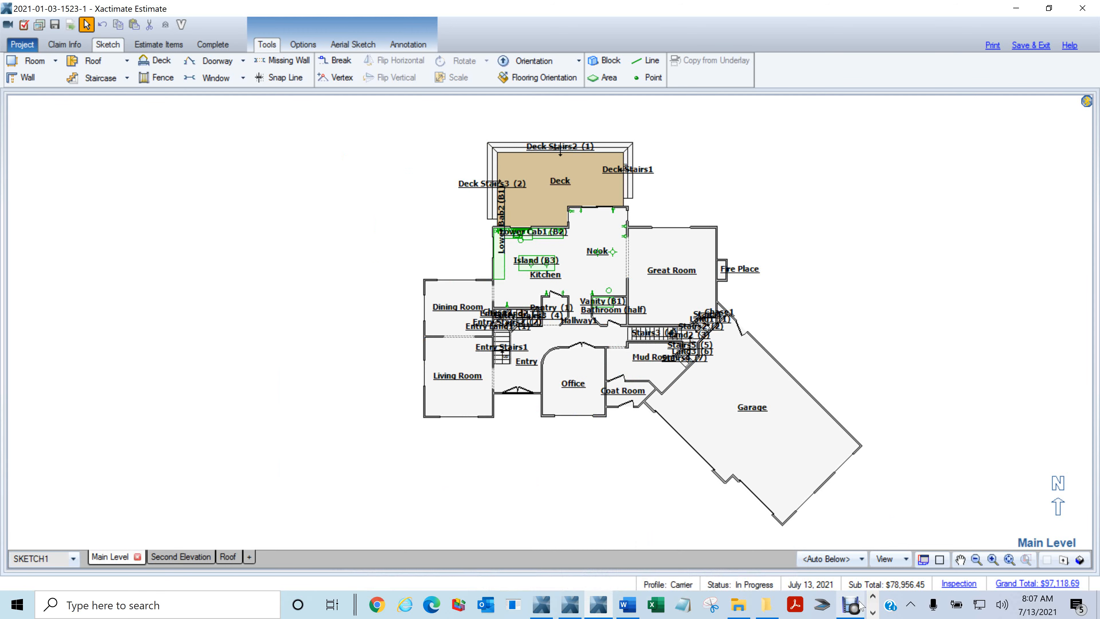
pyautogui.click(853, 609)
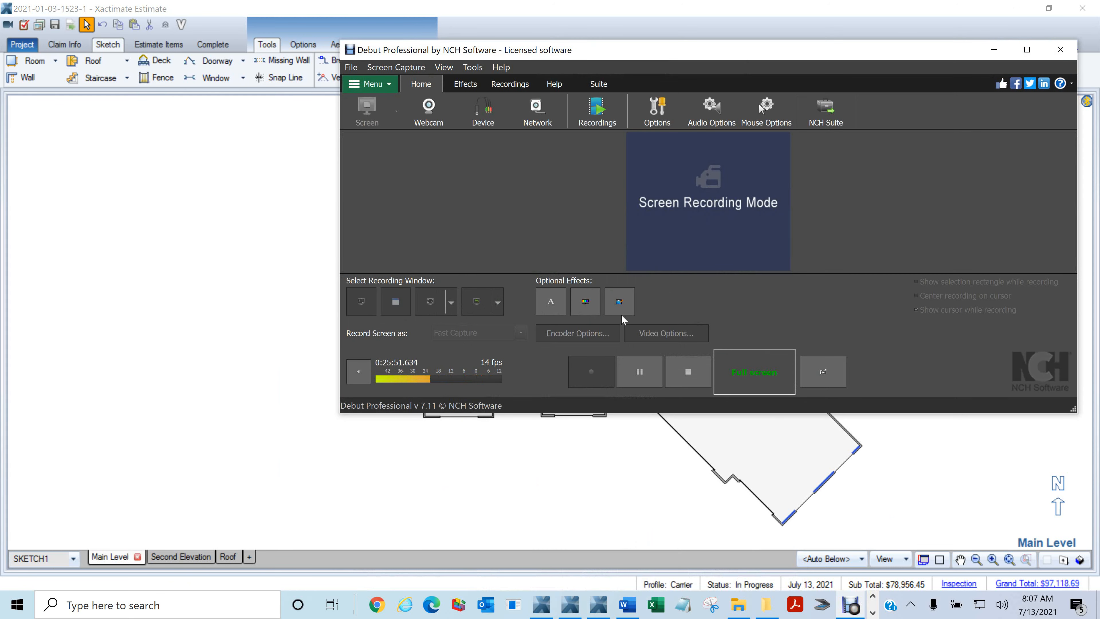